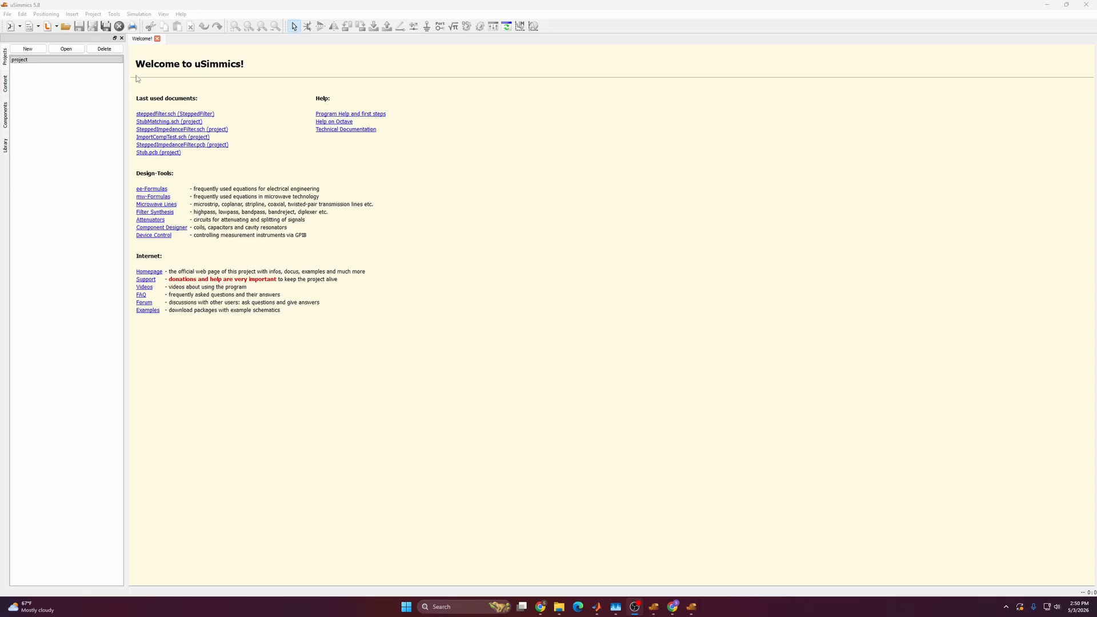
# Create and open a new project named SteppedFilter.
pyautogui.click(28, 49)
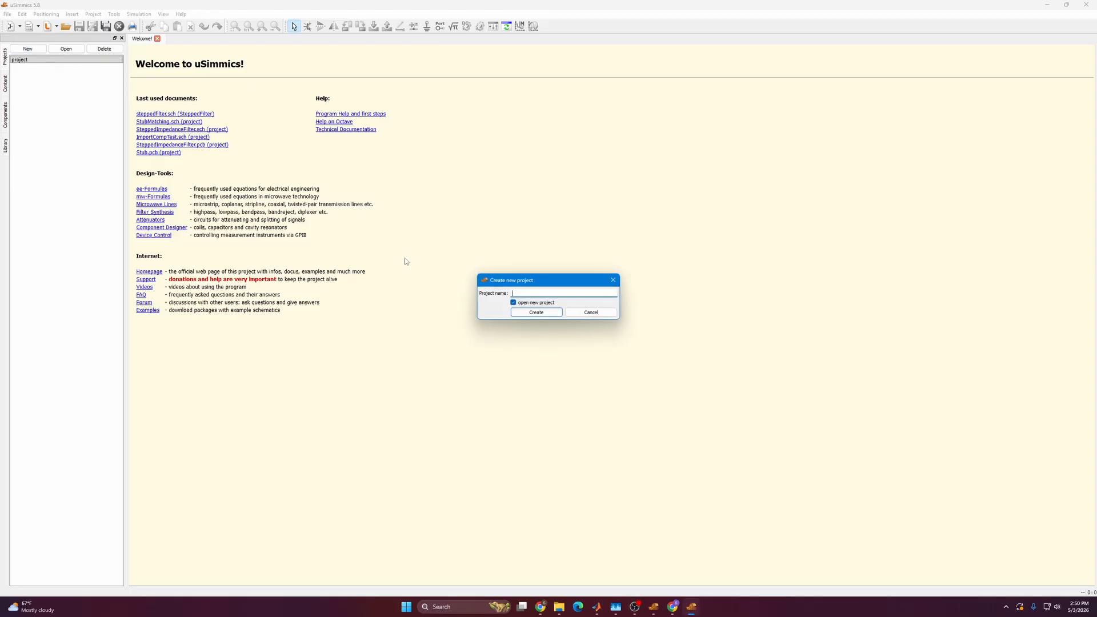
pyautogui.write('SteppedFilter')
pyautogui.press('Return')
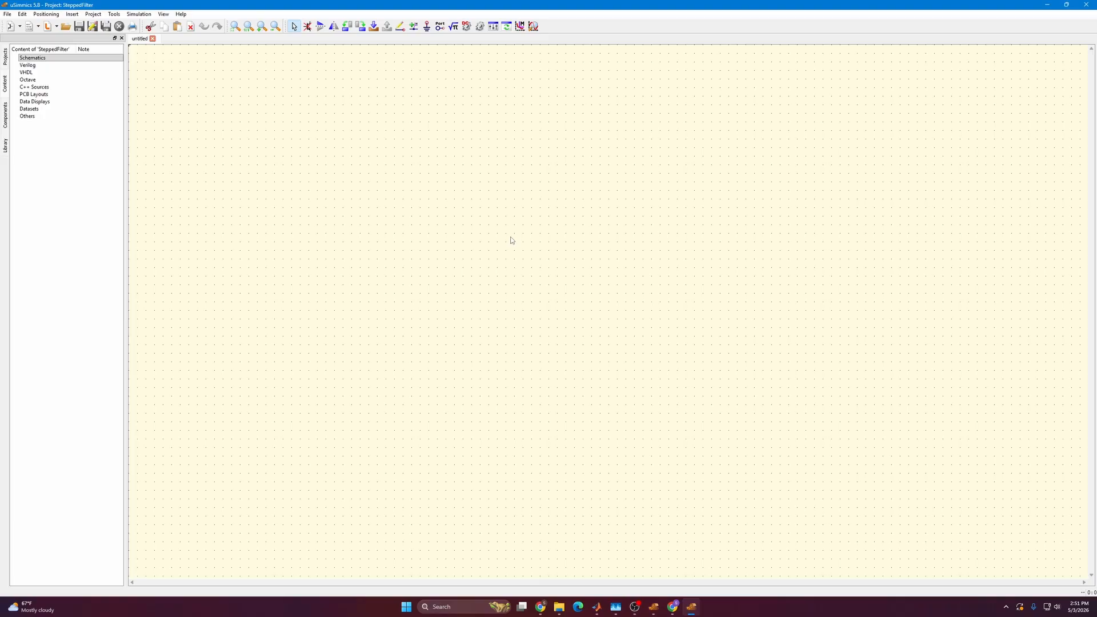
# Place a Substrate component from the transmission line components in the upper-left corner of the schematic.
pyautogui.click(5, 120)
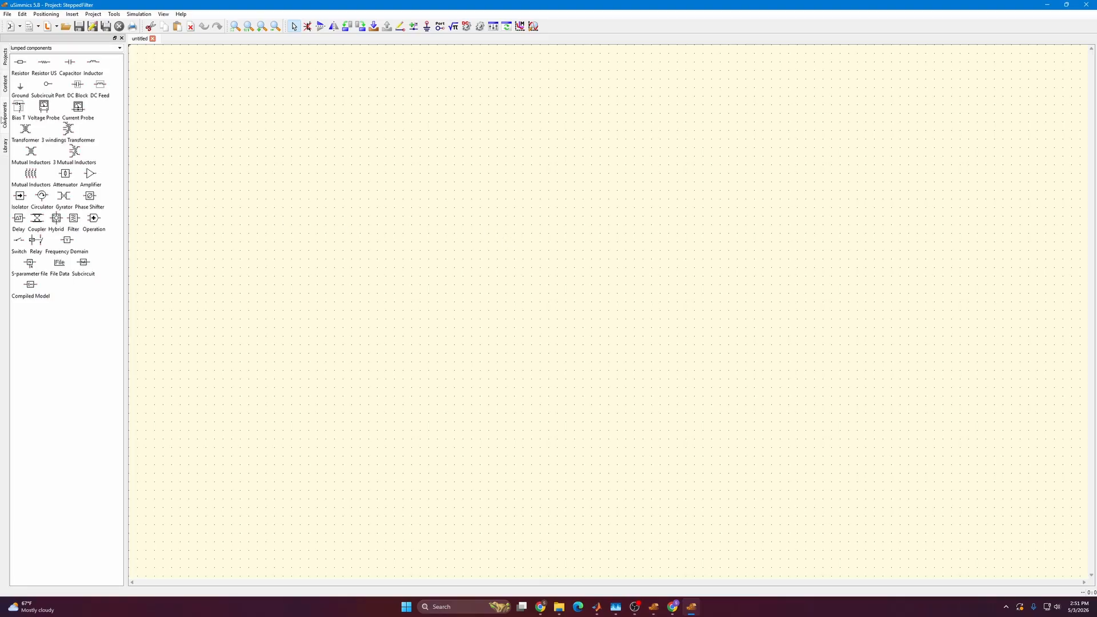
pyautogui.click(54, 52)
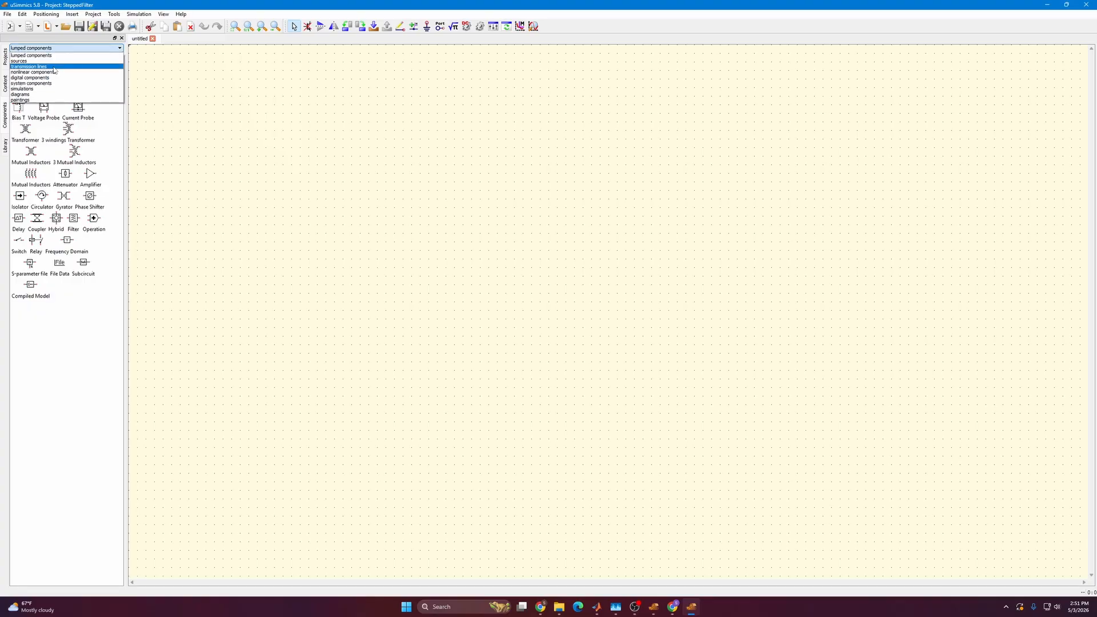
pyautogui.click(55, 68)
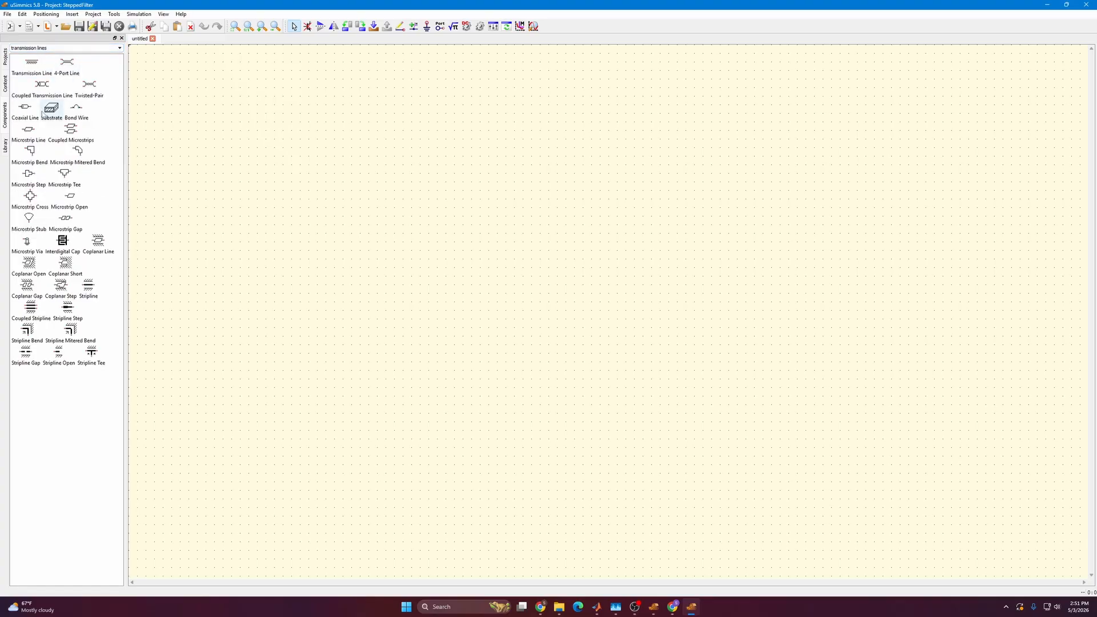
pyautogui.click(43, 112)
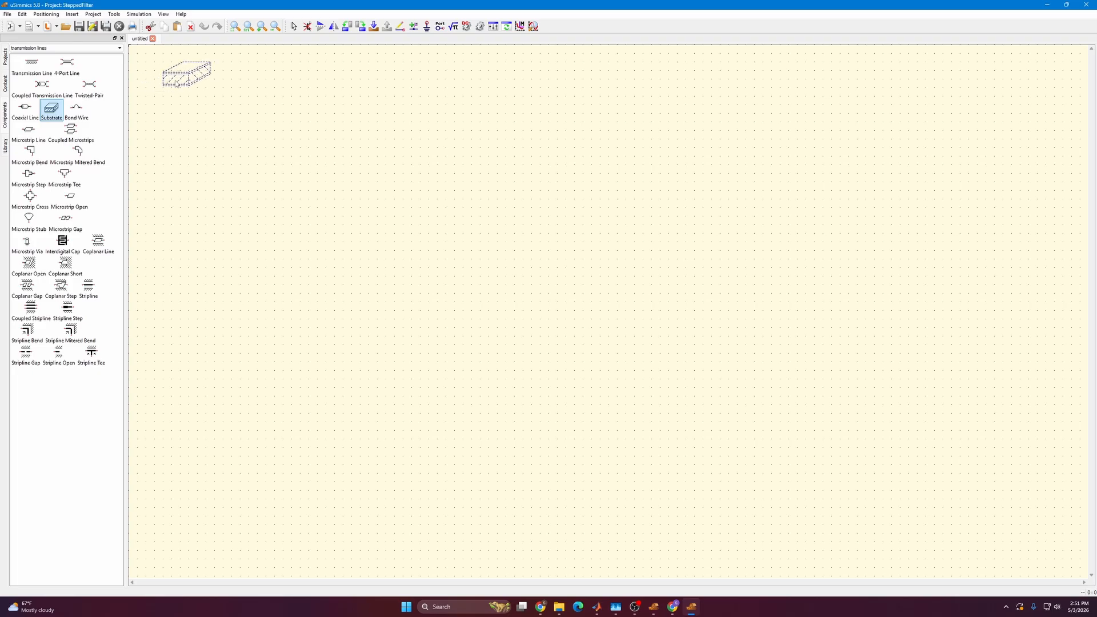
pyautogui.click(186, 74)
pyautogui.press('Escape')
# Name the substrate FR4 and set er to 4.2, h to 1.57 mm and tand to 0.015.
pyautogui.doubleClick(174, 93)
pyautogui.write('FR4')
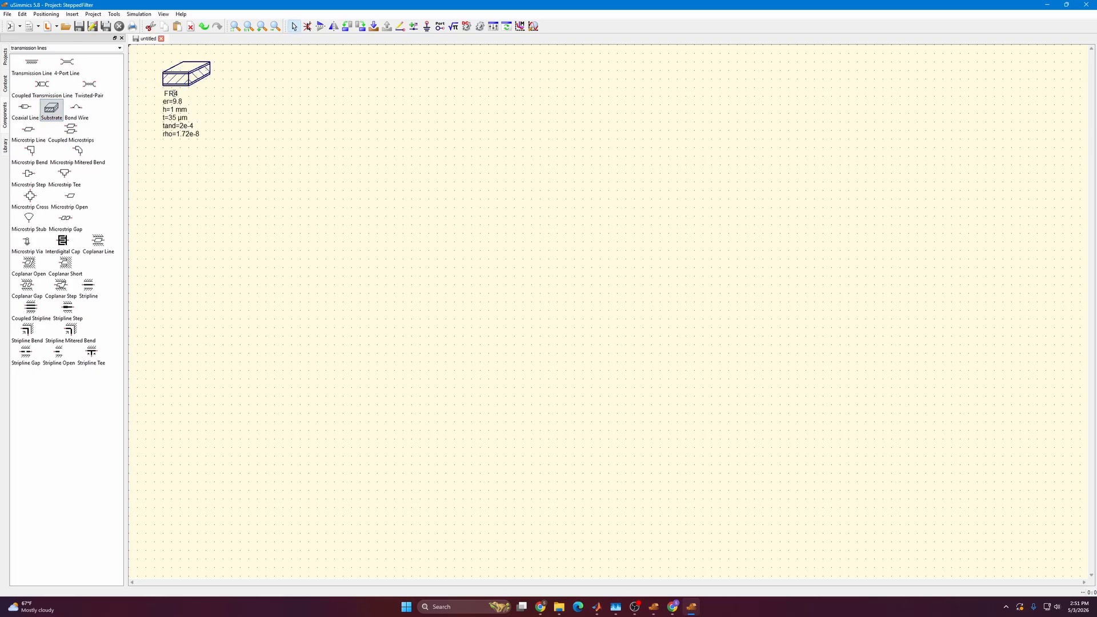
pyautogui.press('Tab')
pyautogui.write('4.2')
pyautogui.press('Tab')
pyautogui.write('1.57')
pyautogui.press('Tab')
pyautogui.press('Tab')
pyautogui.write('0.015')
pyautogui.press('Tab')
pyautogui.click(192, 152)
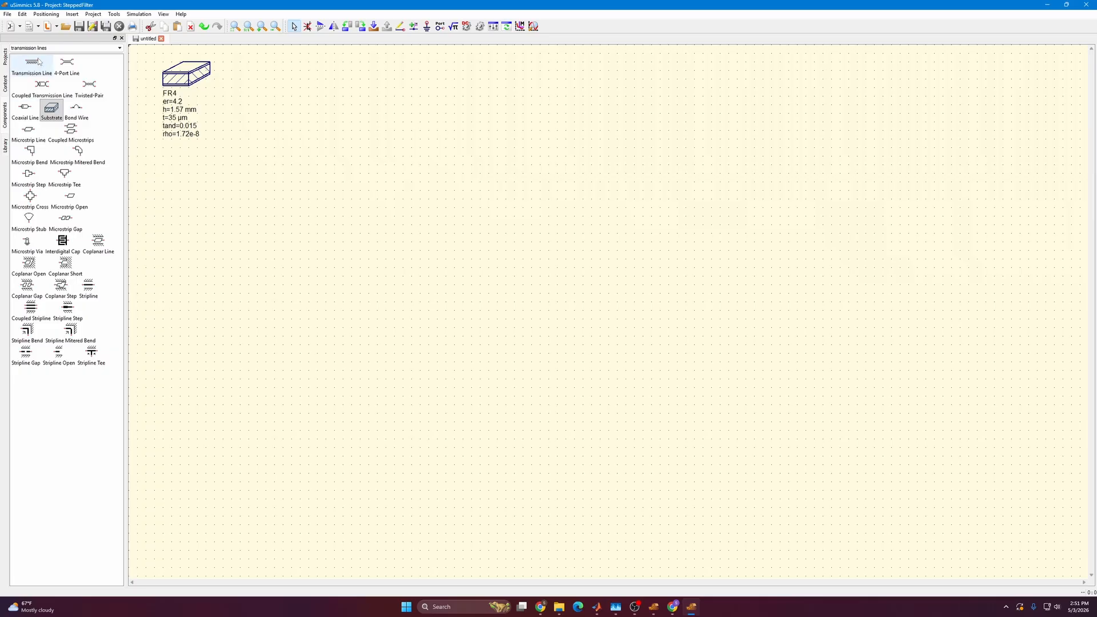
# Place an s-parameter simulation block below the FR4 substrate.
pyautogui.click(40, 48)
pyautogui.click(38, 91)
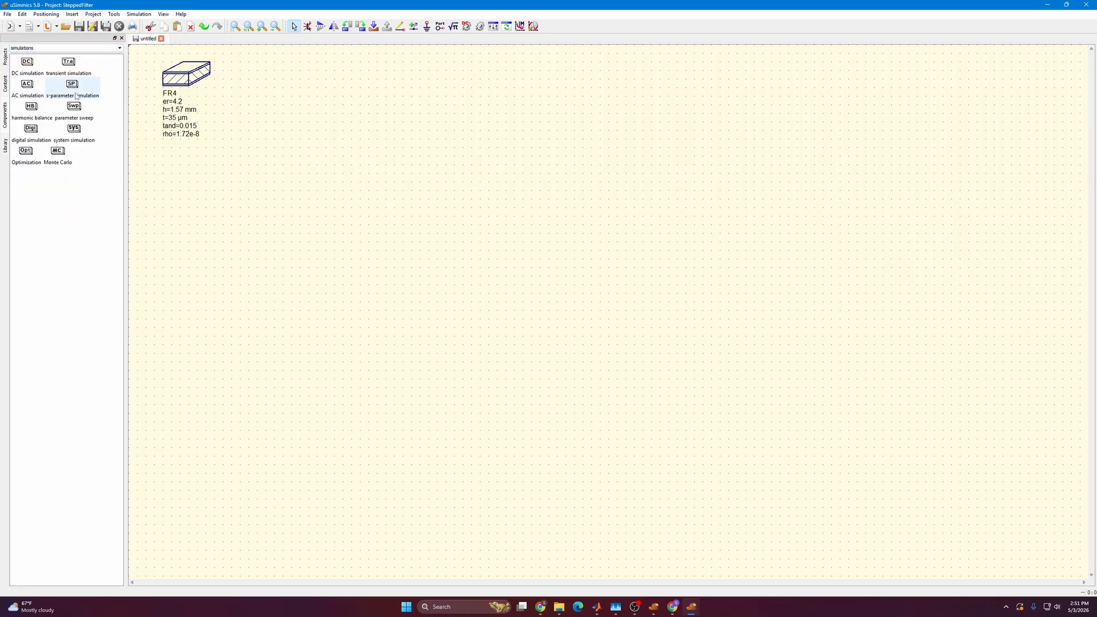
pyautogui.click(72, 87)
pyautogui.click(168, 172)
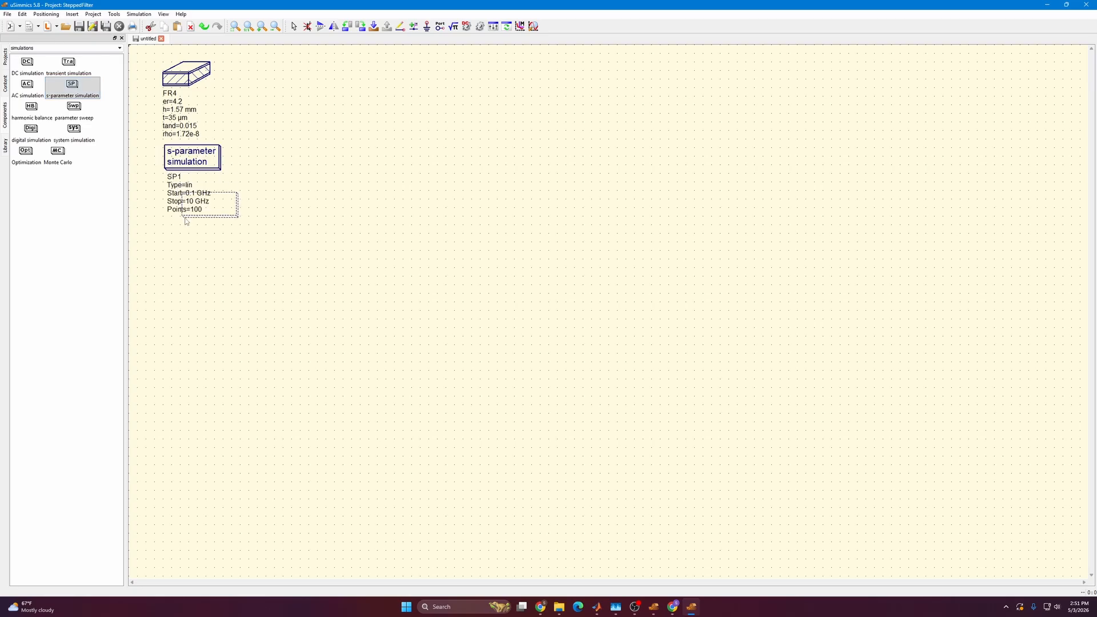
pyautogui.press('Escape')
# Set the s-parameter sweep's stop frequency to 3.2 GHz and its number of points to 311.
pyautogui.doubleClick(190, 160)
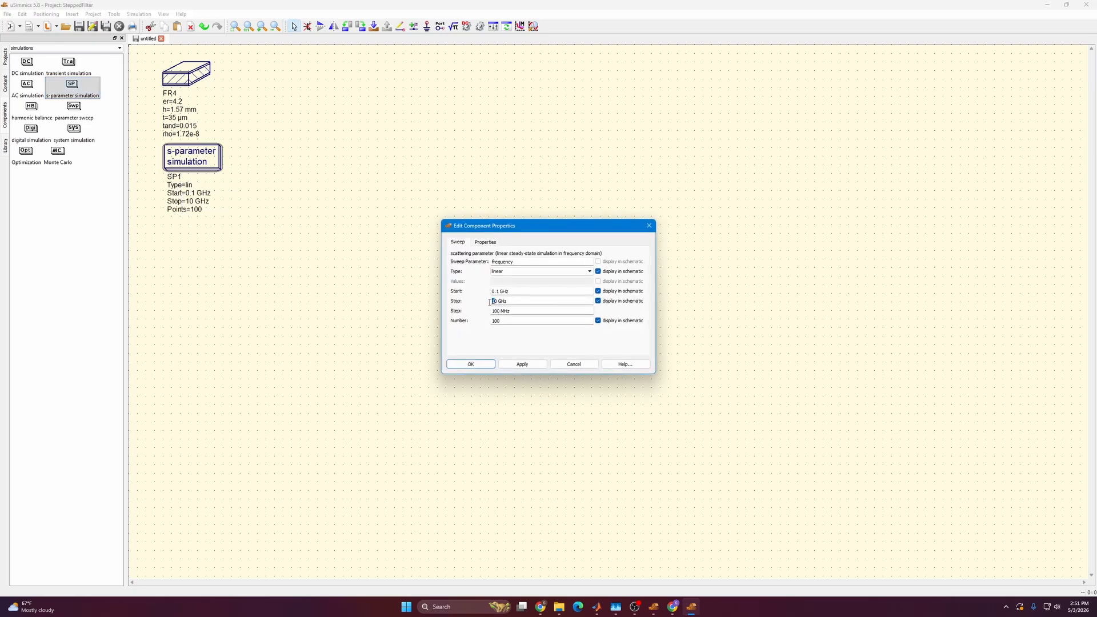
pyautogui.doubleClick(497, 302)
pyautogui.doubleClick(494, 302)
pyautogui.write('3.2')
pyautogui.doubleClick(500, 320)
pyautogui.write('311')
pyautogui.click(524, 367)
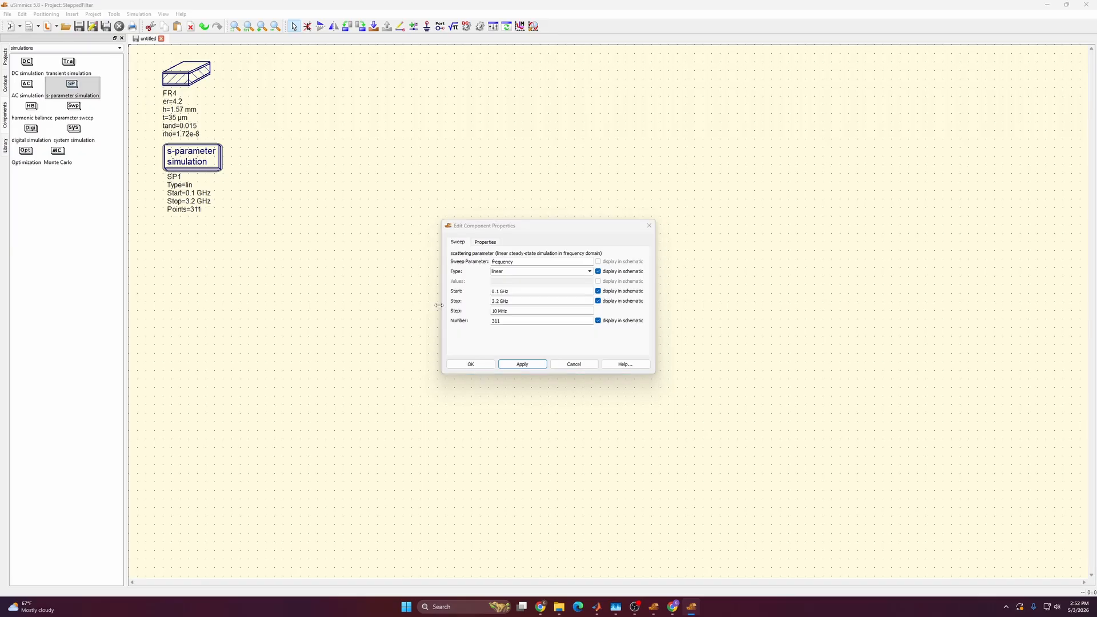
pyautogui.click(471, 364)
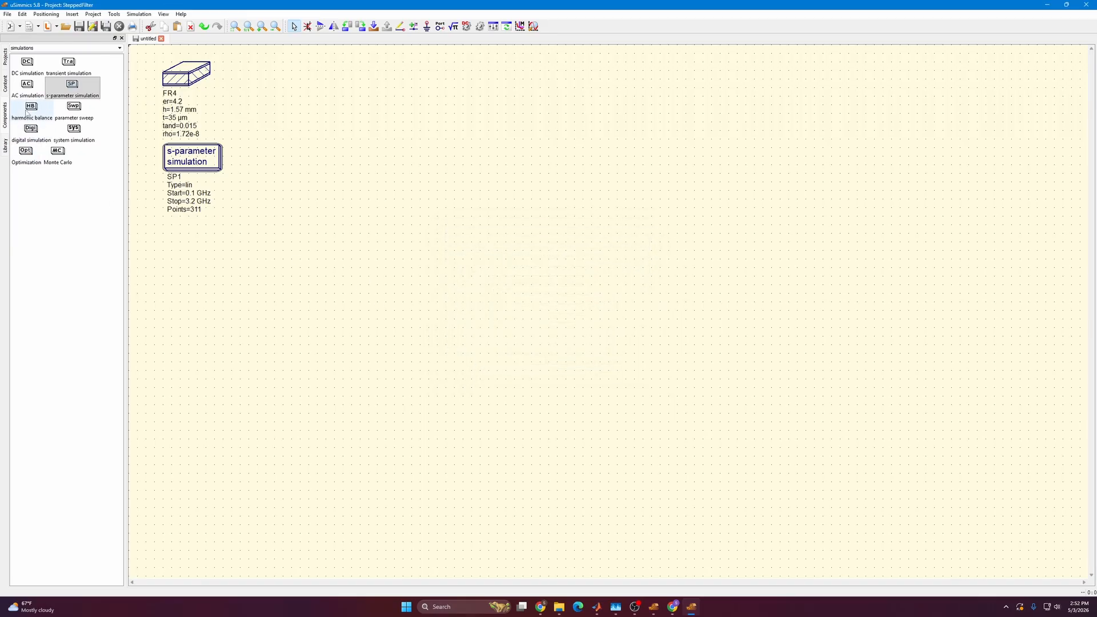
# Insert an equation block below the s-parameter simulation block.
pyautogui.click(456, 31)
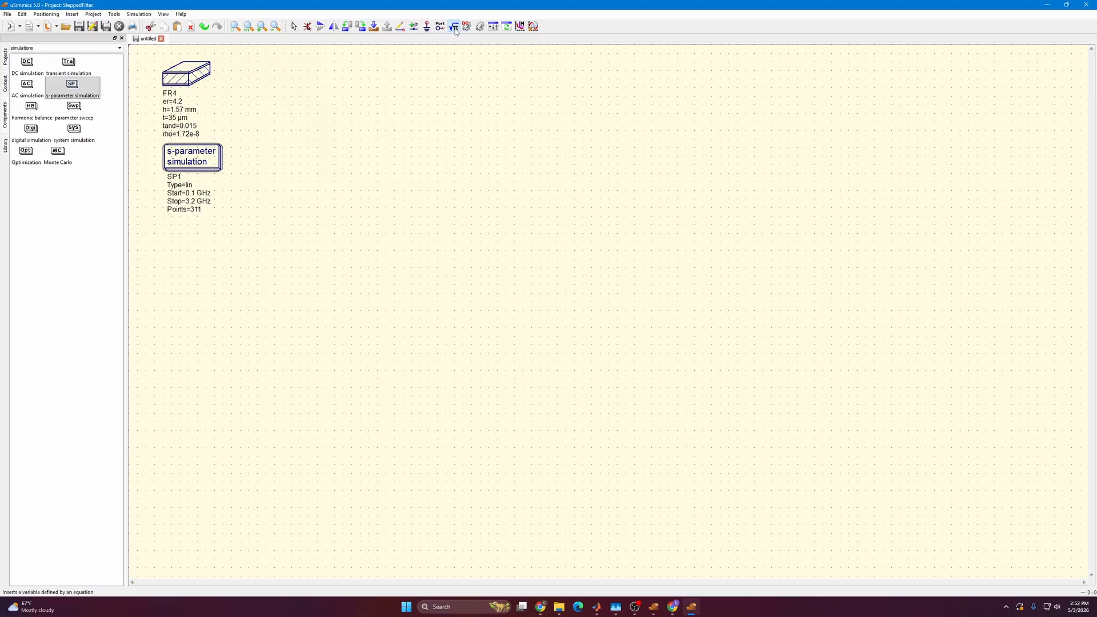
pyautogui.click(169, 231)
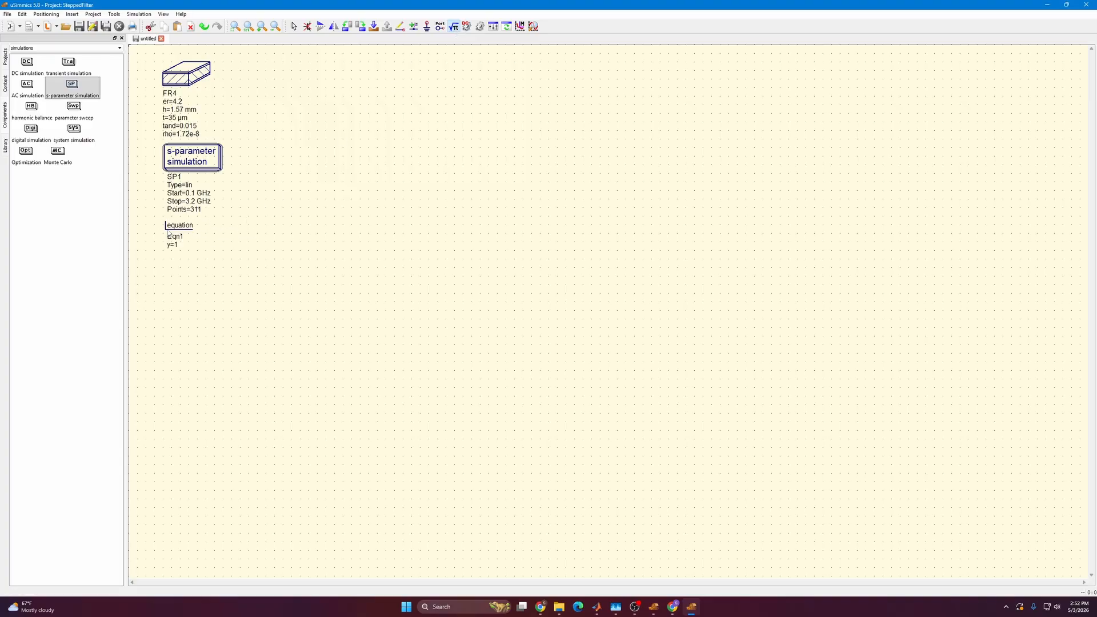
pyautogui.press('Escape')
pyautogui.click(197, 258)
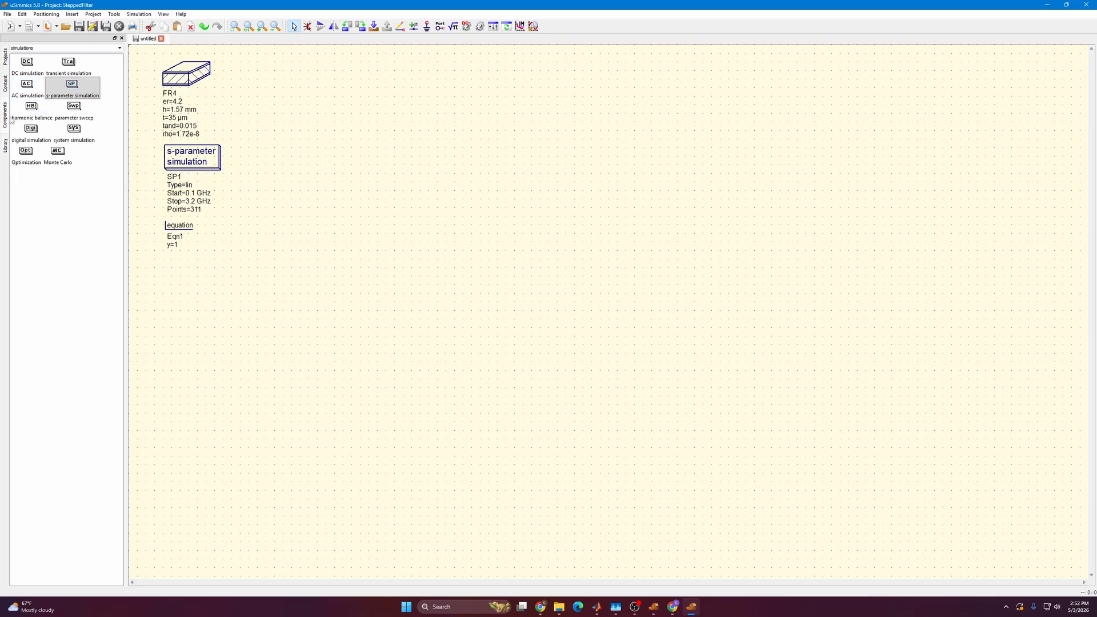
# Place six ideal Transmission Line components in a horizontal row across the upper part of the schematic.
pyautogui.click(26, 48)
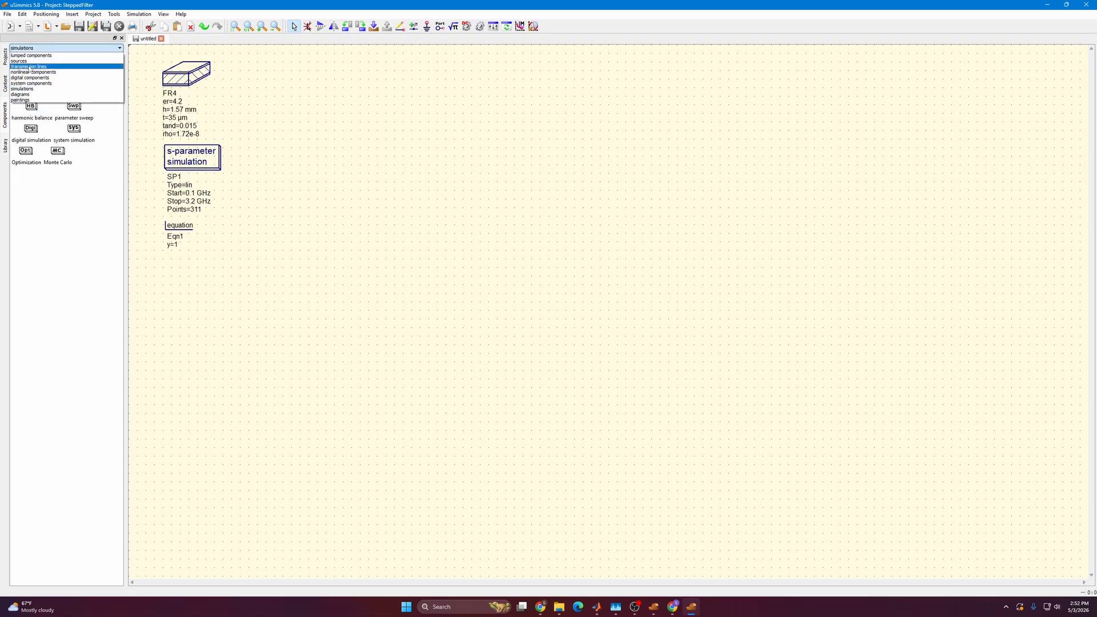
pyautogui.click(29, 67)
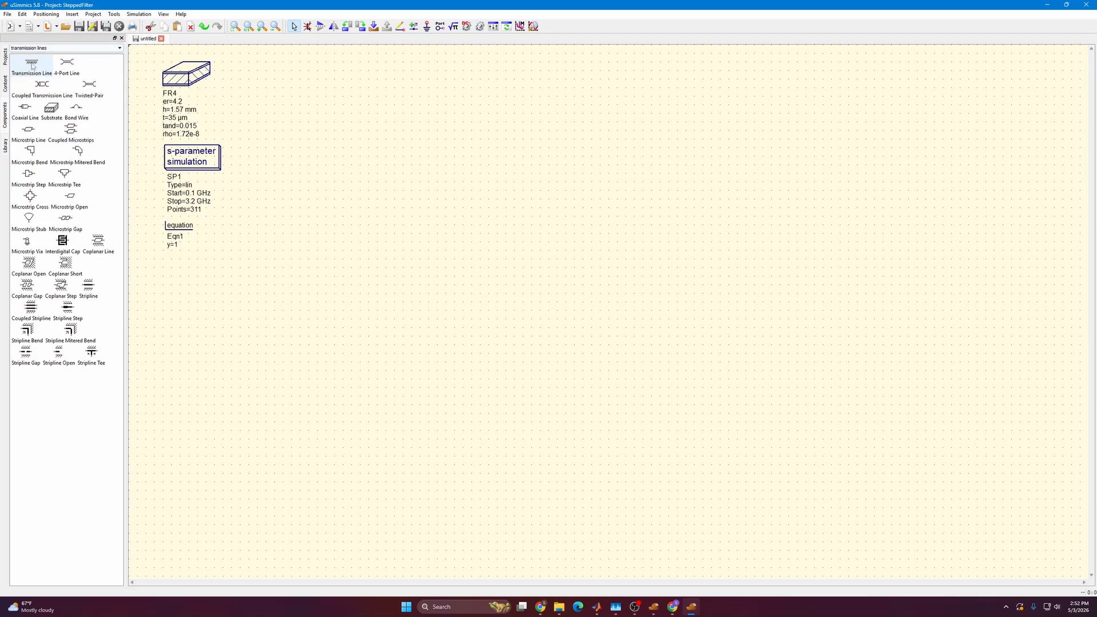
pyautogui.click(32, 64)
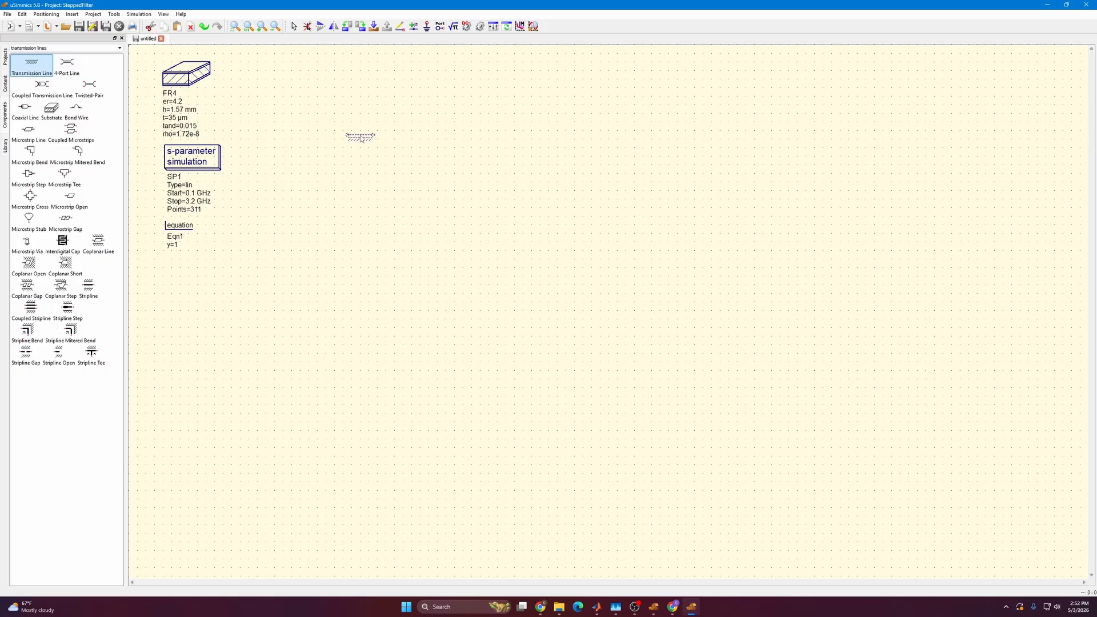
pyautogui.click(366, 138)
pyautogui.click(419, 138)
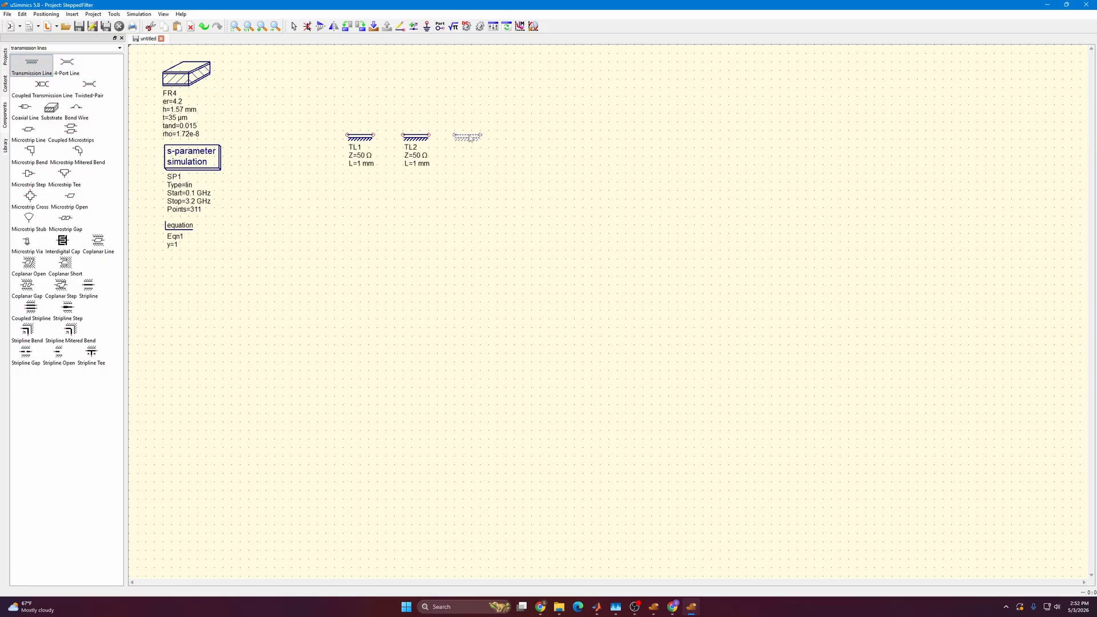
pyautogui.click(470, 138)
pyautogui.click(522, 138)
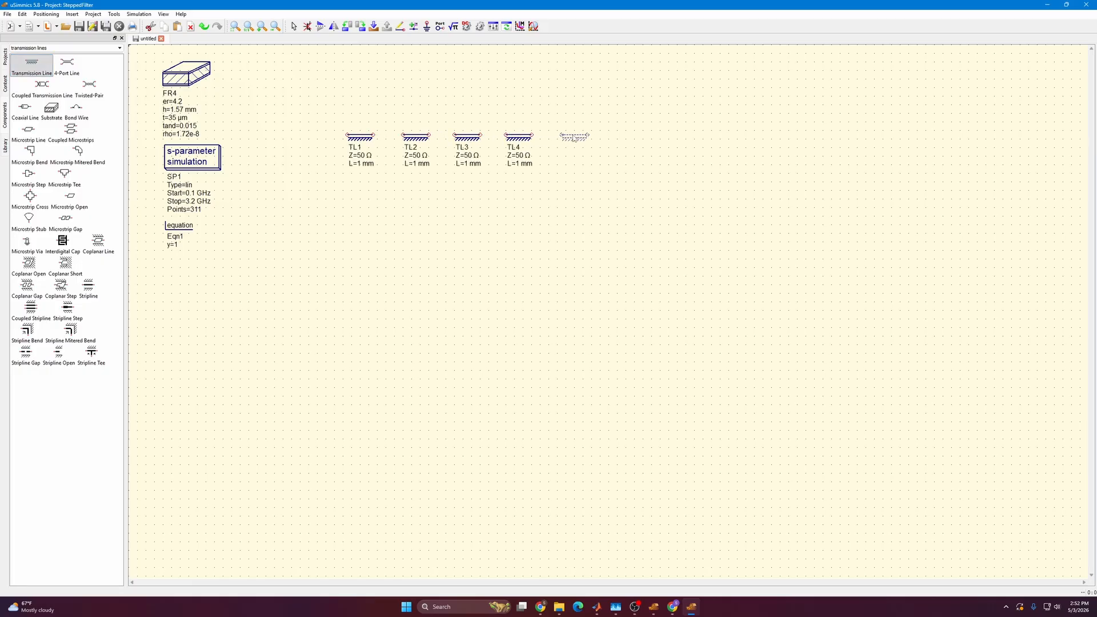
pyautogui.click(576, 138)
pyautogui.click(628, 137)
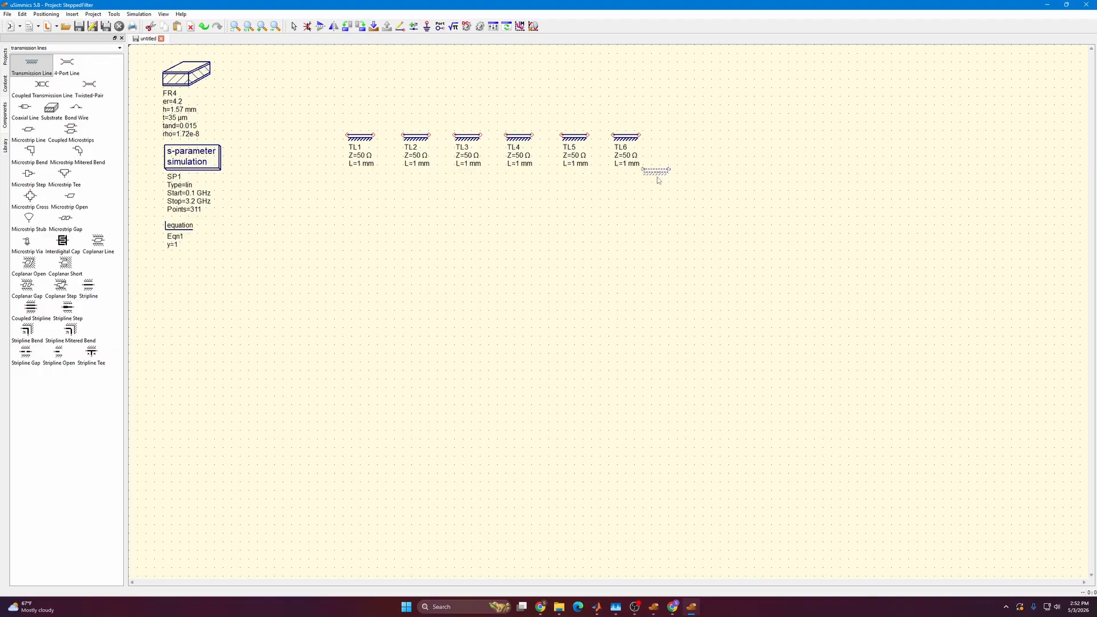
pyautogui.press('Escape')
# Define the variables a = 10 and b = 100 in the equation block.
pyautogui.doubleClick(172, 229)
pyautogui.click(454, 281)
pyautogui.click(474, 281)
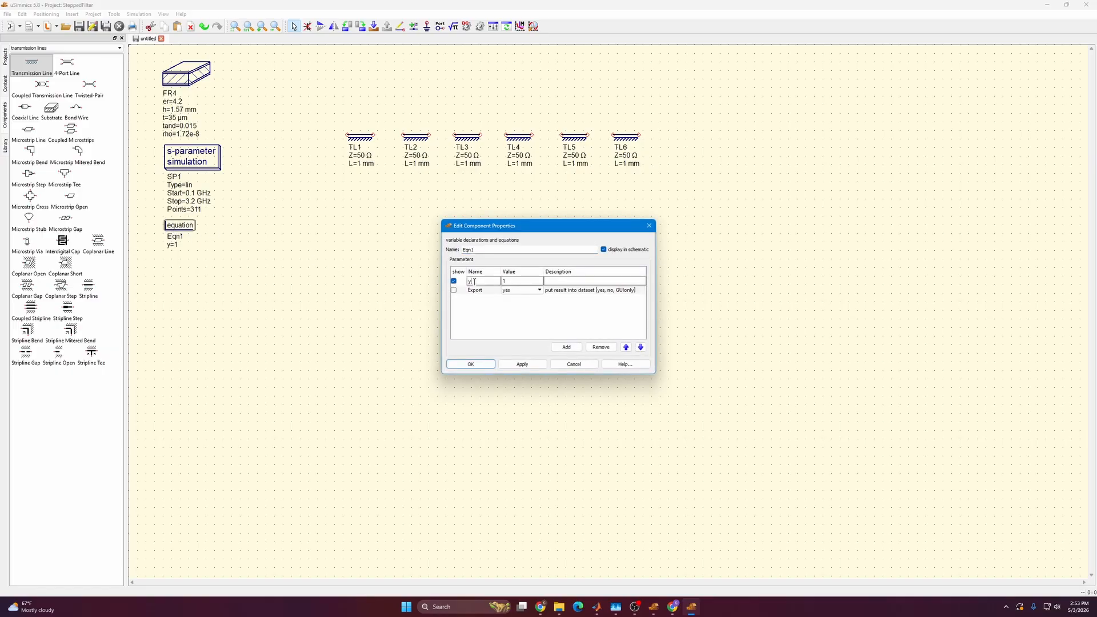
pyautogui.press('Tab')
pyautogui.write('10')
pyautogui.click(566, 347)
pyautogui.write('b')
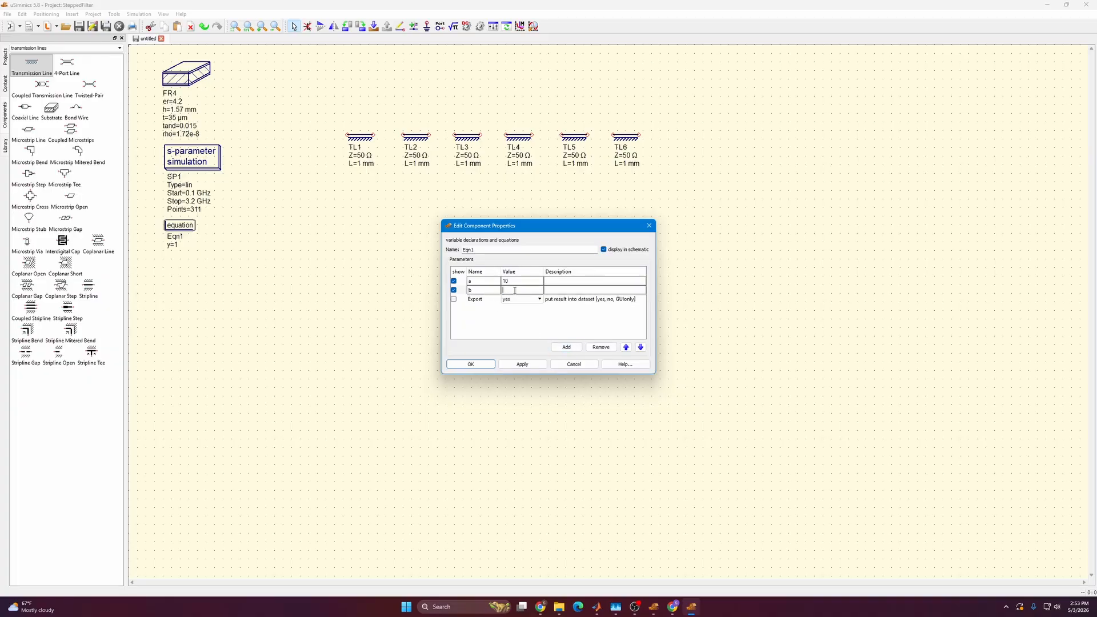
pyautogui.click(515, 291)
pyautogui.write('100')
# Add the variables f = 1.8*10^9 and c = 3*10^8 to the equation block.
pyautogui.click(567, 347)
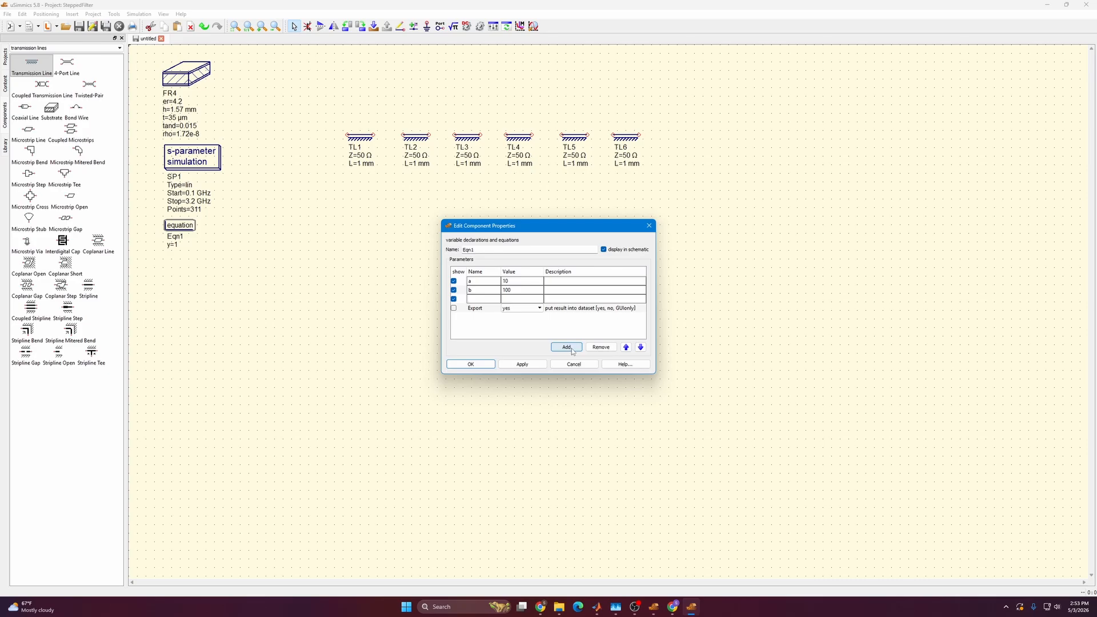
pyautogui.click(573, 350)
pyautogui.click(491, 299)
pyautogui.write('f')
pyautogui.write('c')
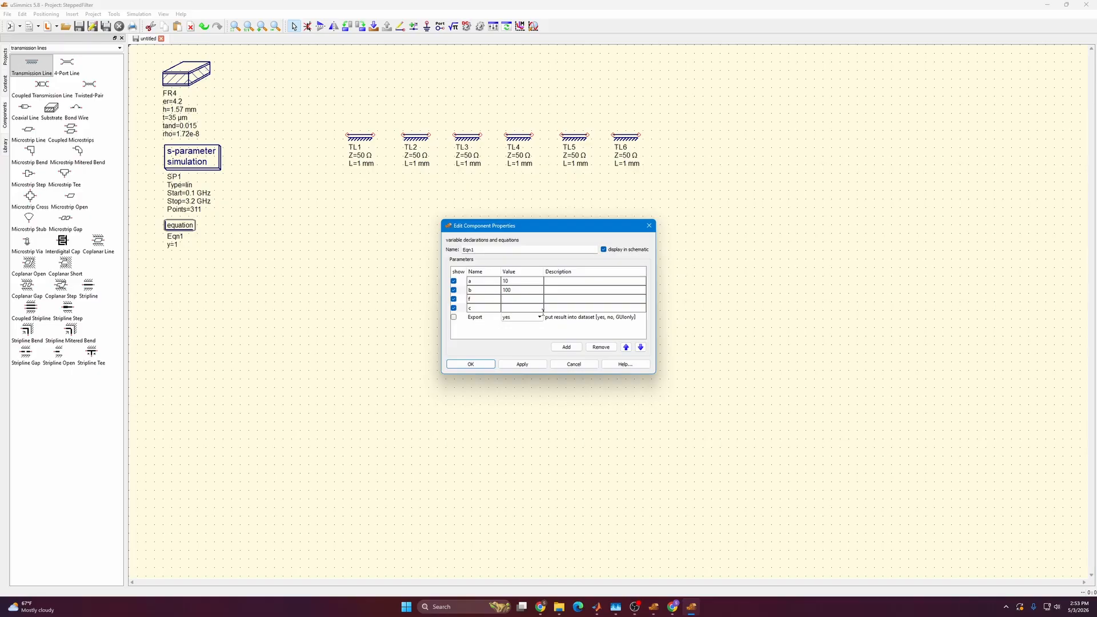
pyautogui.write('8*10^9')
pyautogui.click(535, 309)
pyautogui.write('3*10^')
# Add the variable T as [5.93, 40.51,22.14,55.34,16.21,14.83] and the variable L as (T/360)*c/f to the equation block.
pyautogui.click(566, 347)
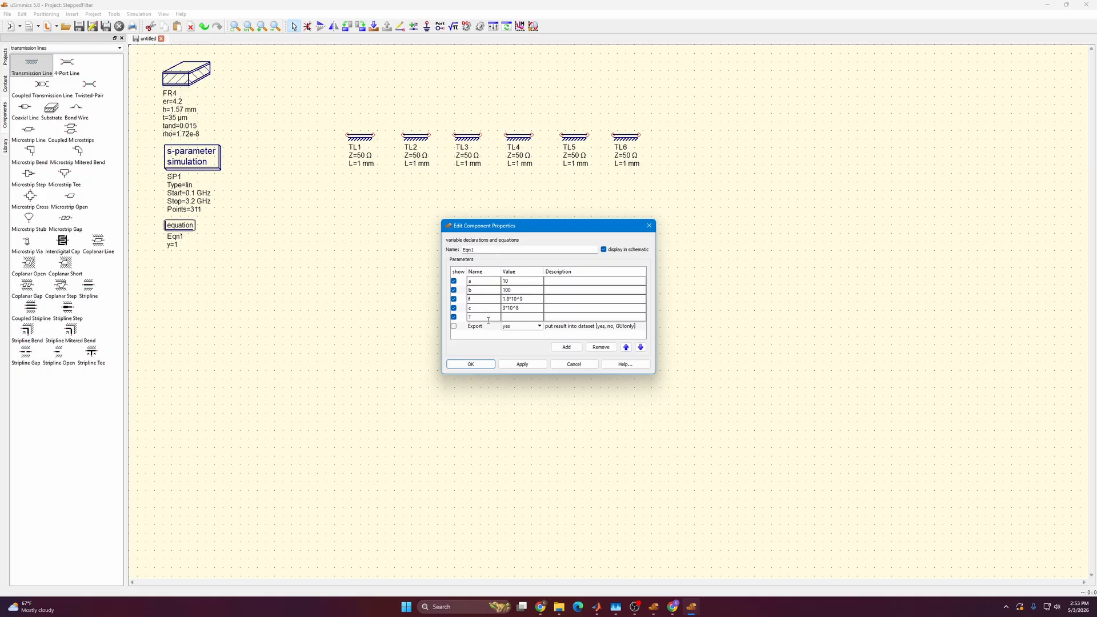
pyautogui.click(523, 318)
pyautogui.write('.93, 40.51,22.14')
pyautogui.moveTo(544, 272); pyautogui.dragTo(809, 271)
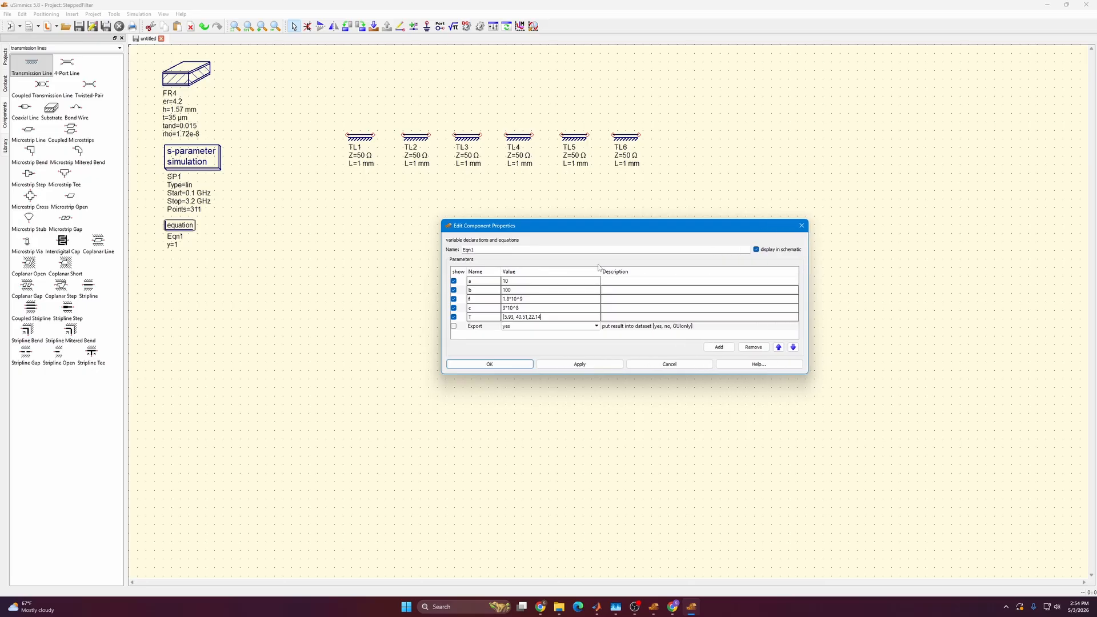
pyautogui.moveTo(599, 267); pyautogui.dragTo(648, 269)
pyautogui.write(',')
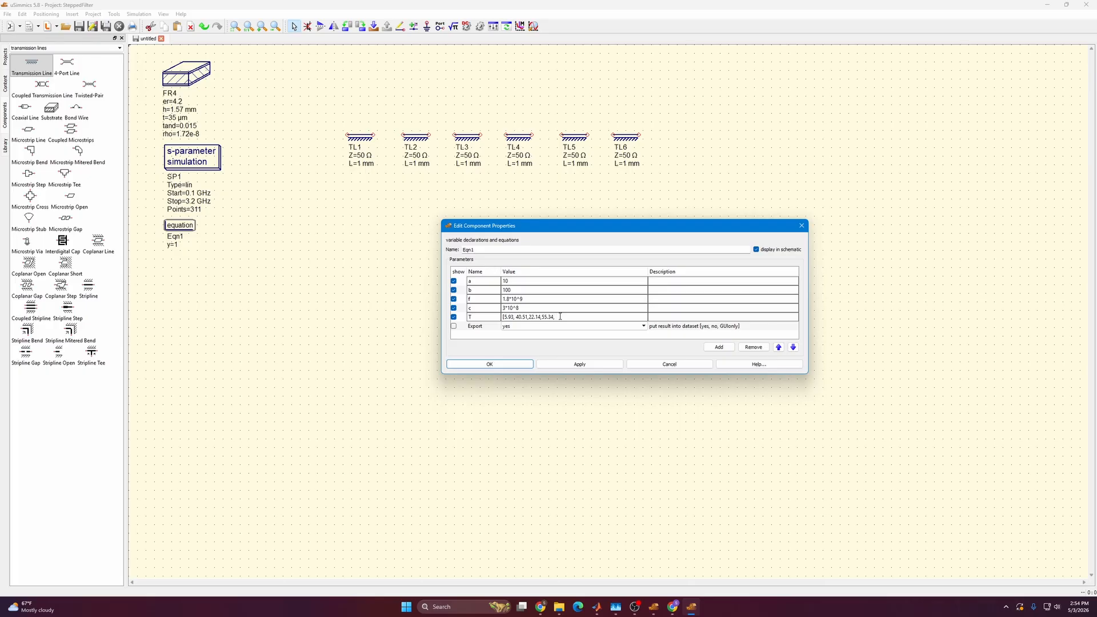
pyautogui.write('16.21,14.83]')
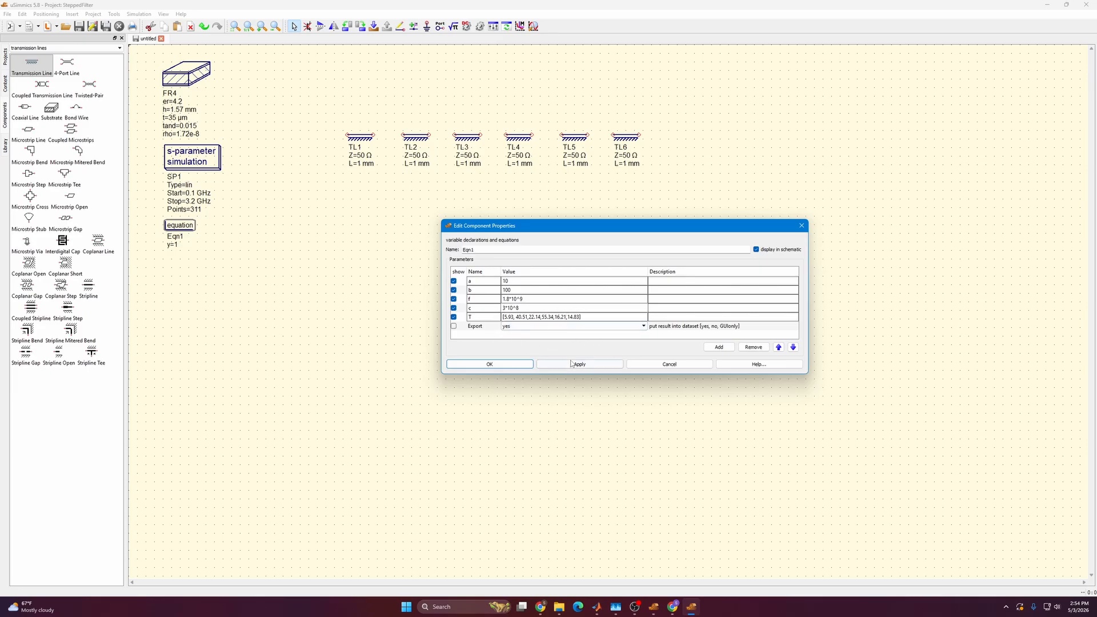
pyautogui.click(718, 347)
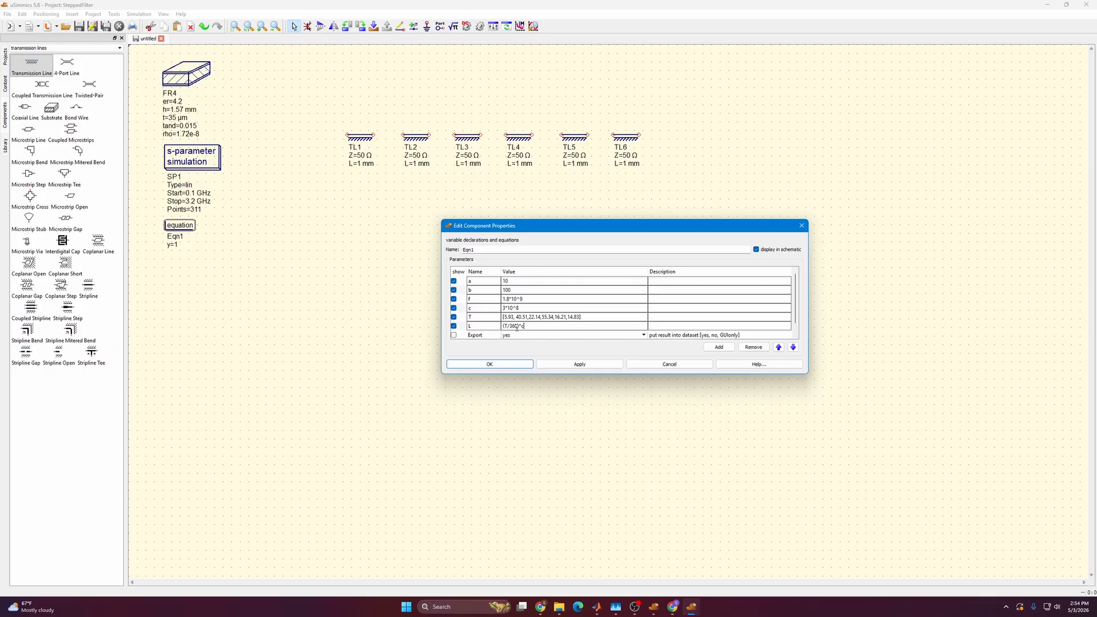
# Add two more variables named wL and wH to the equation block.
pyautogui.scroll(-1, 517, 328)
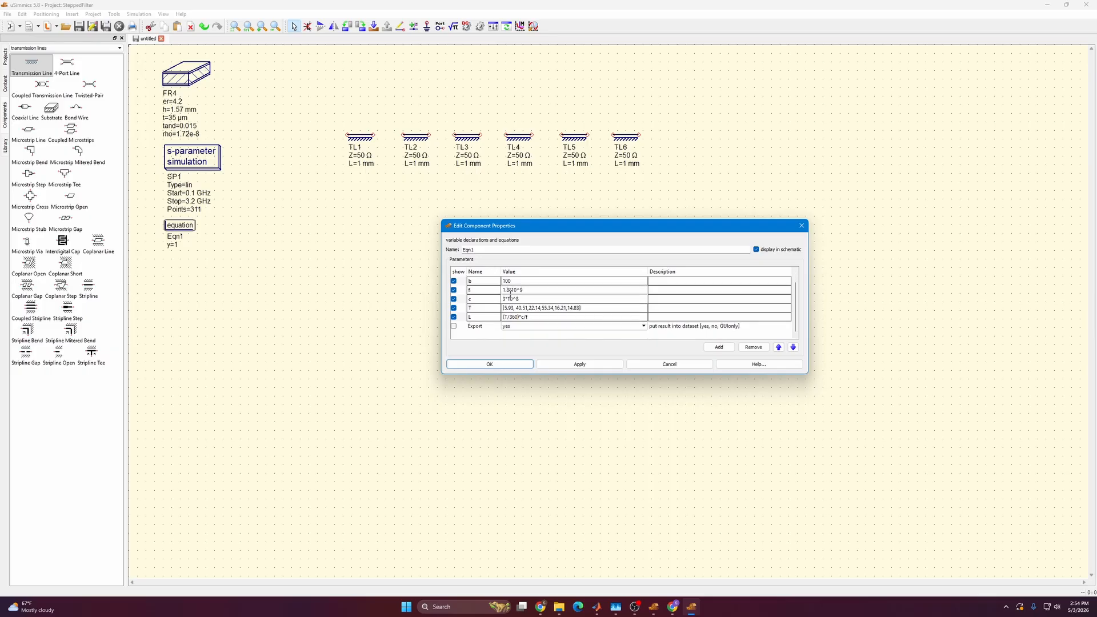
pyautogui.click(719, 347)
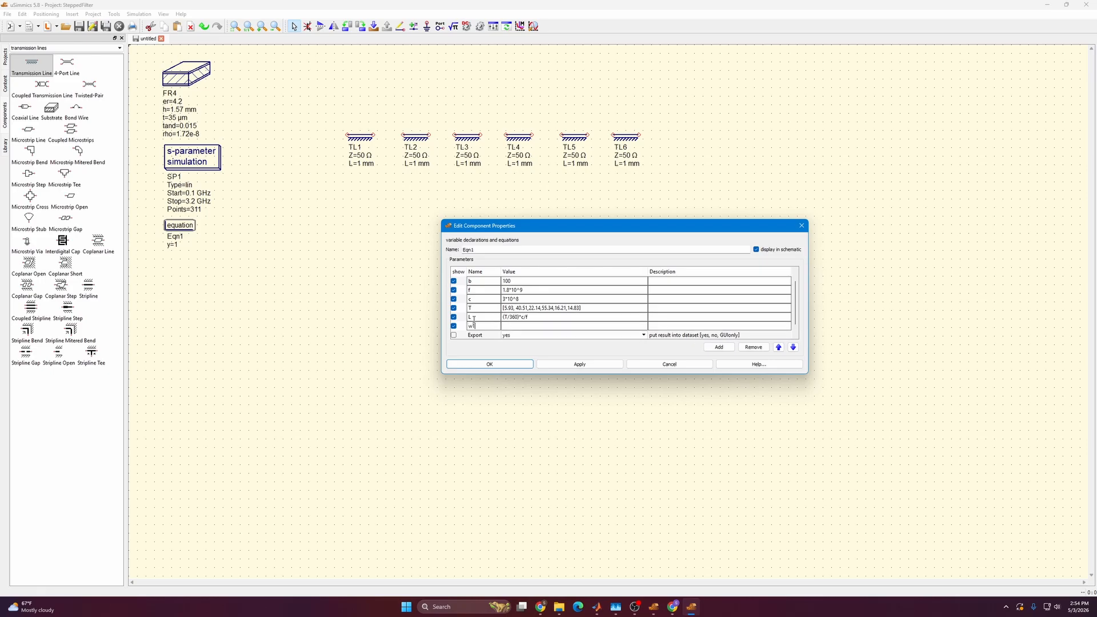
pyautogui.click(720, 347)
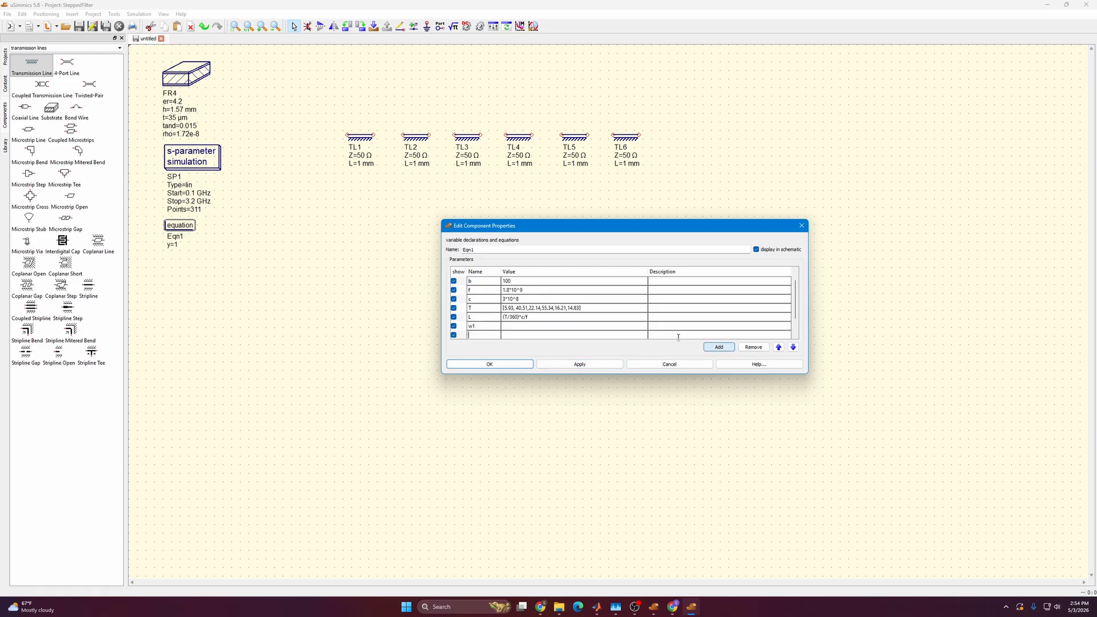
pyautogui.scroll(-1, 490, 337)
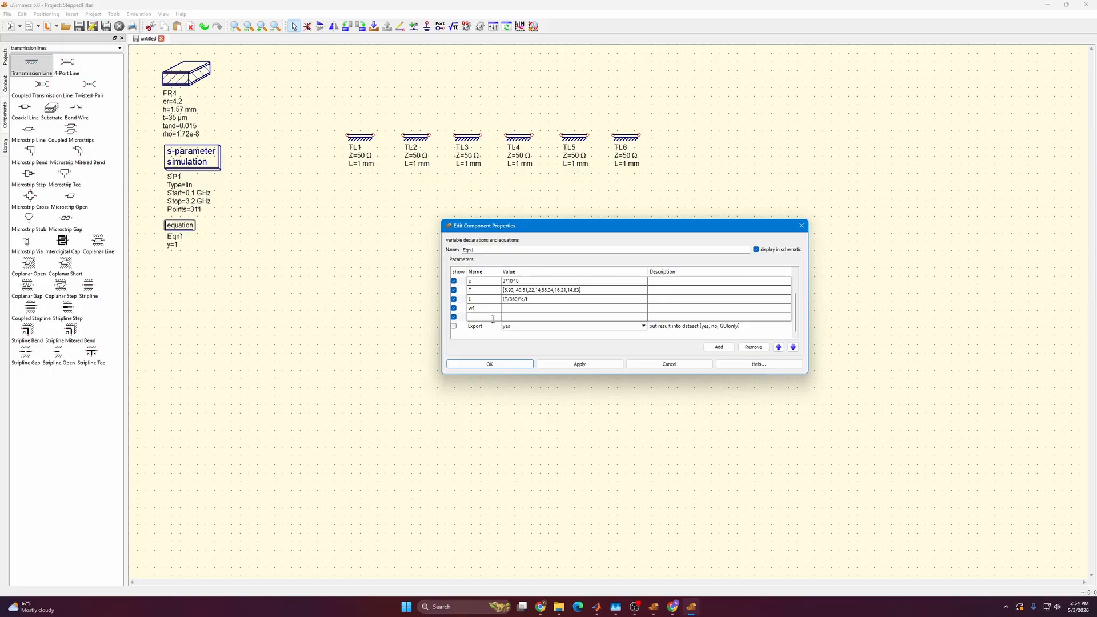
pyautogui.write('w2')
pyautogui.click(485, 307)
pyautogui.press('BackSpace')
pyautogui.write('L')
pyautogui.click(487, 317)
pyautogui.write('H')
# Set the value of wL to 0.025202 and the value of wH to 0.000735.
pyautogui.click(518, 307)
pyautogui.write('0.025202')
pyautogui.click(514, 316)
pyautogui.write('0.000735')
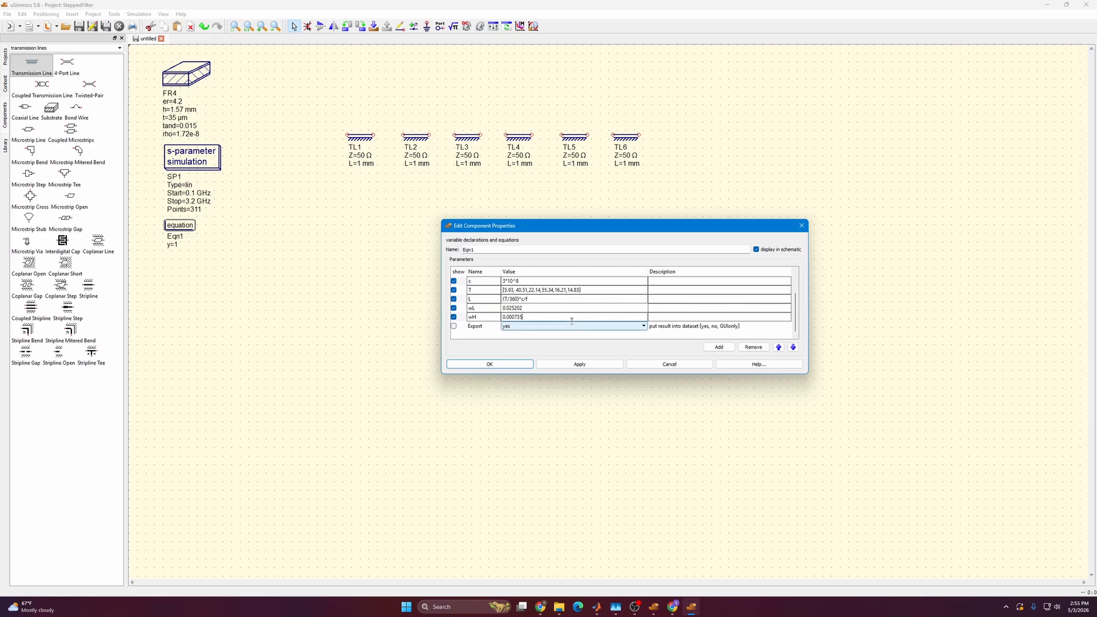
# Apply the new variables to the equation block and close its properties.
pyautogui.click(589, 366)
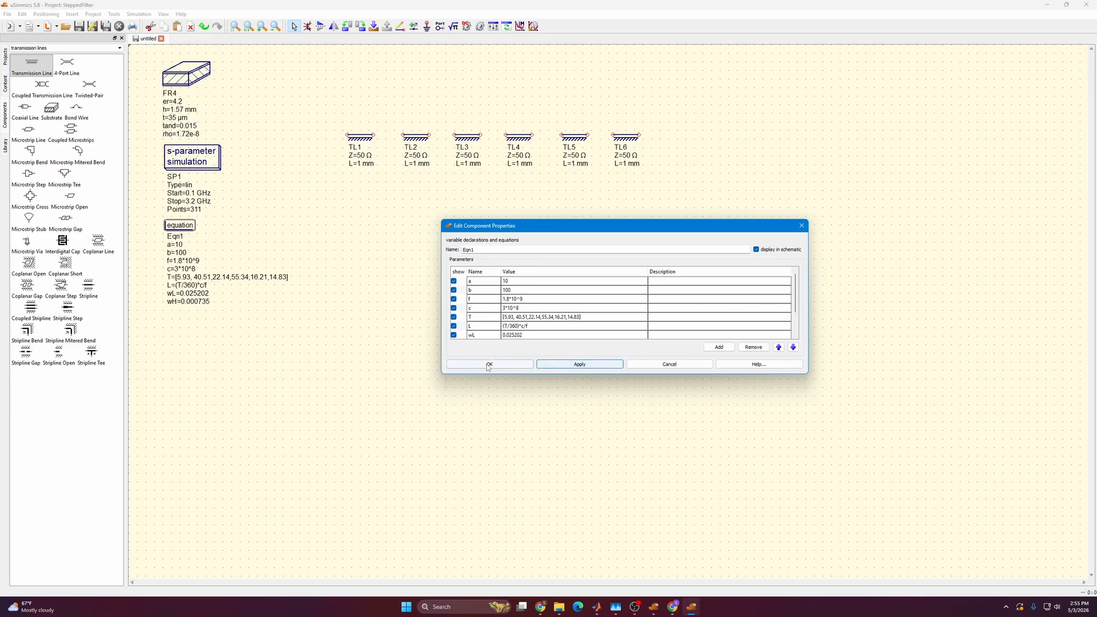
pyautogui.click(489, 365)
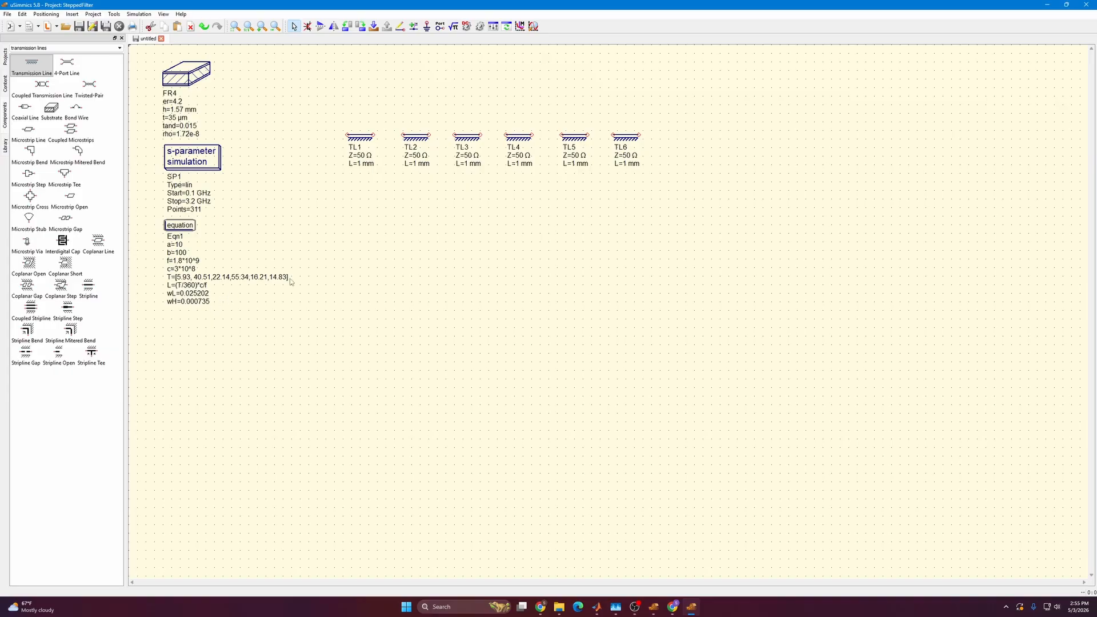
# Move the row of six transmission lines together slightly down and to the right on the schematic.
pyautogui.moveTo(325, 200); pyautogui.dragTo(686, 98)
pyautogui.moveTo(580, 141); pyautogui.dragTo(614, 171)
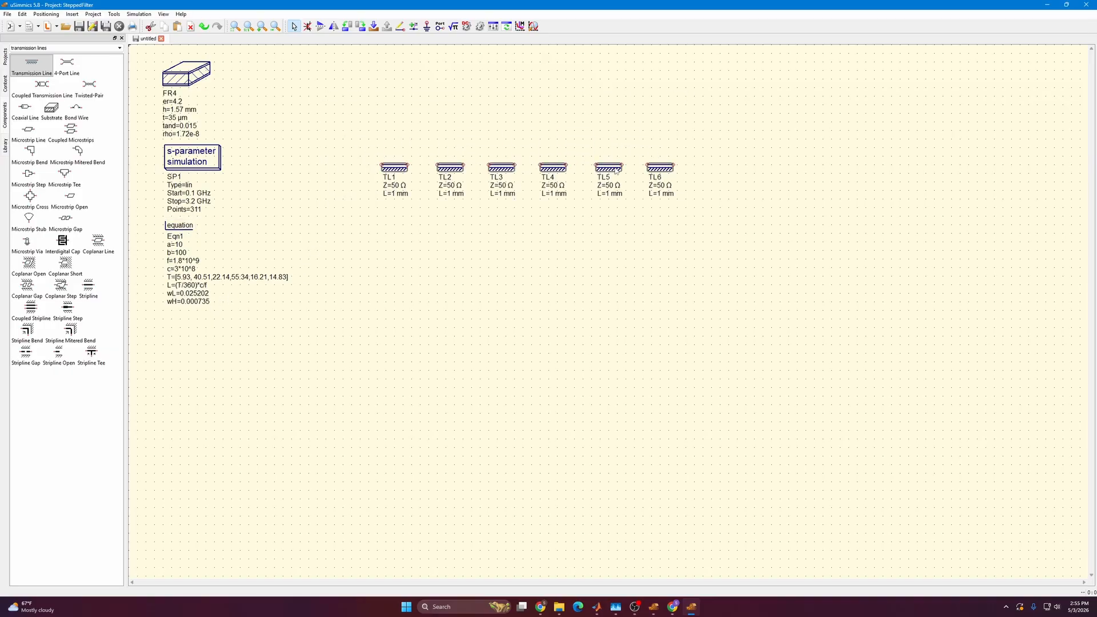
pyautogui.click(579, 247)
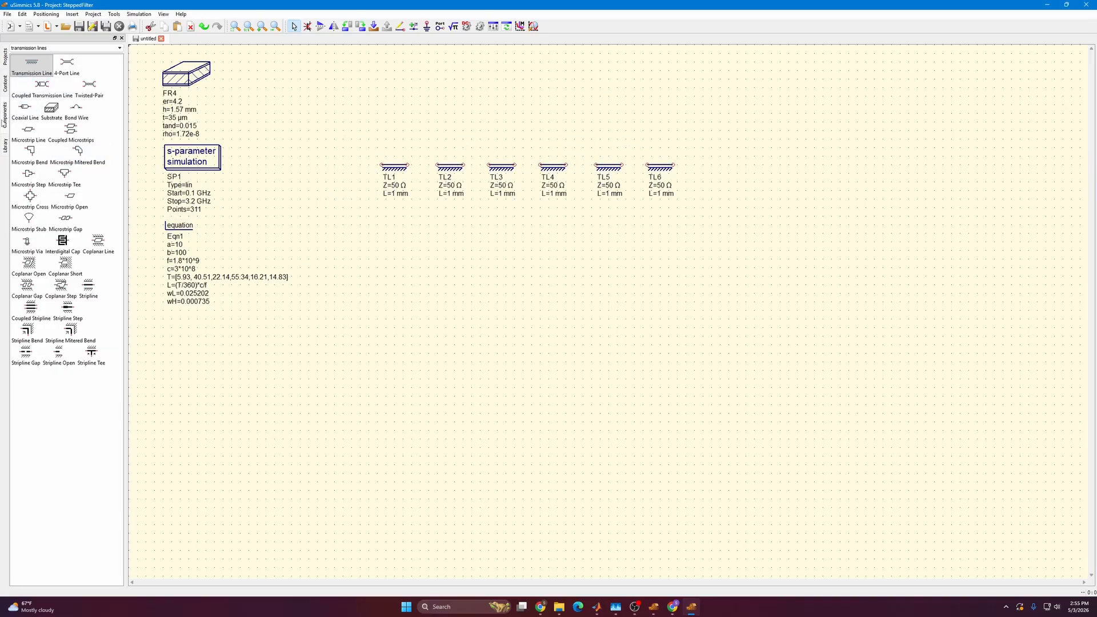
# Place two AC power sources, one before TL1 and one after TL6.
pyautogui.click(47, 51)
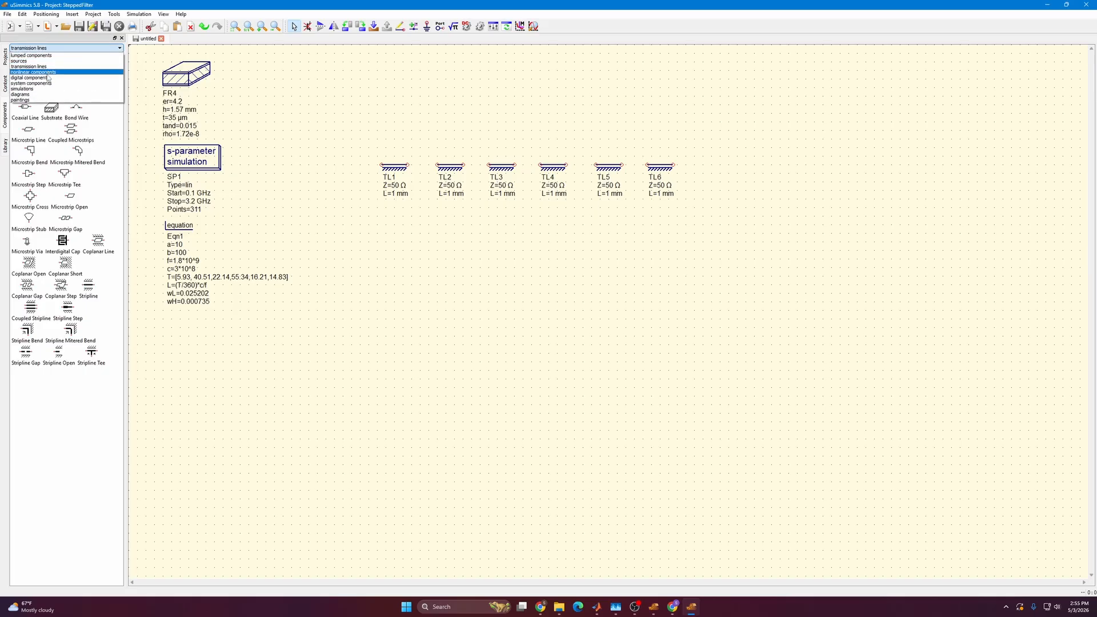
pyautogui.click(22, 61)
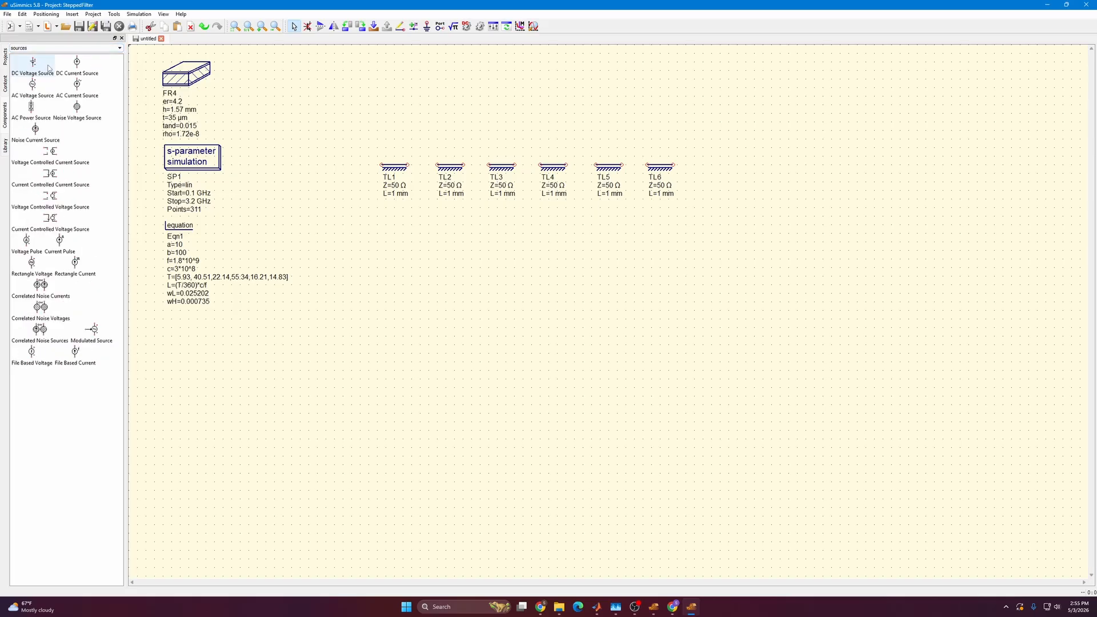
pyautogui.click(39, 114)
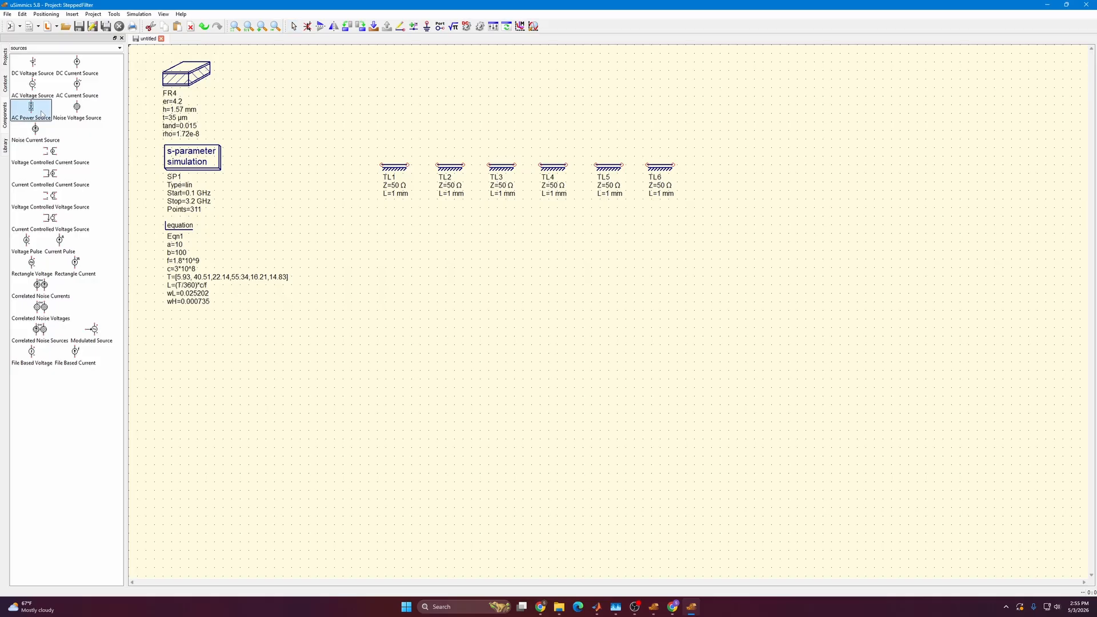
pyautogui.click(352, 181)
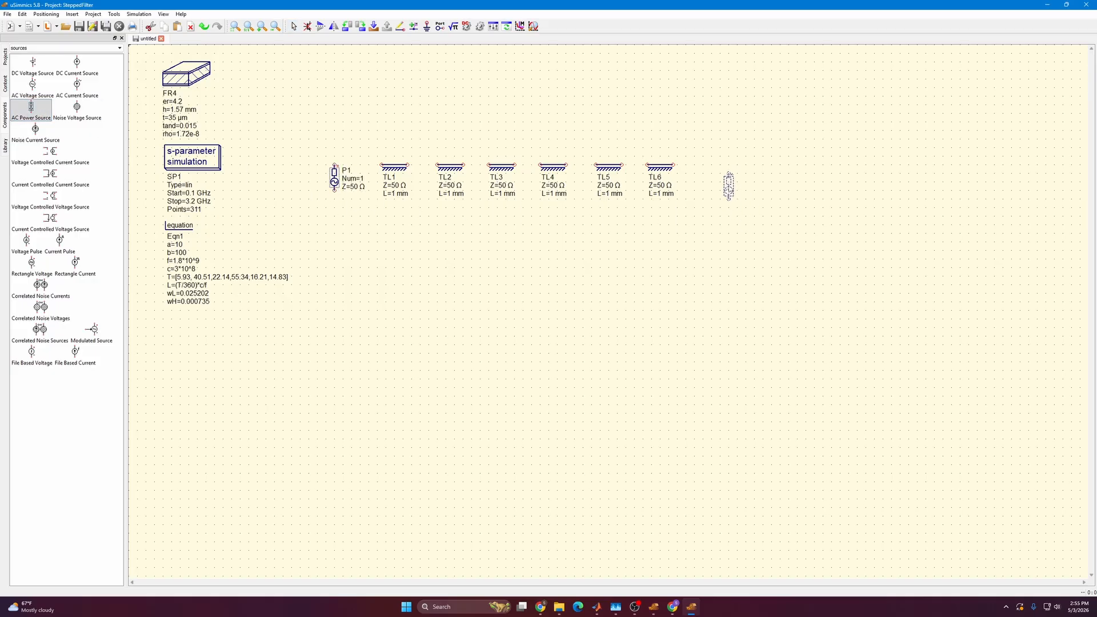
pyautogui.click(746, 182)
pyautogui.press('Escape')
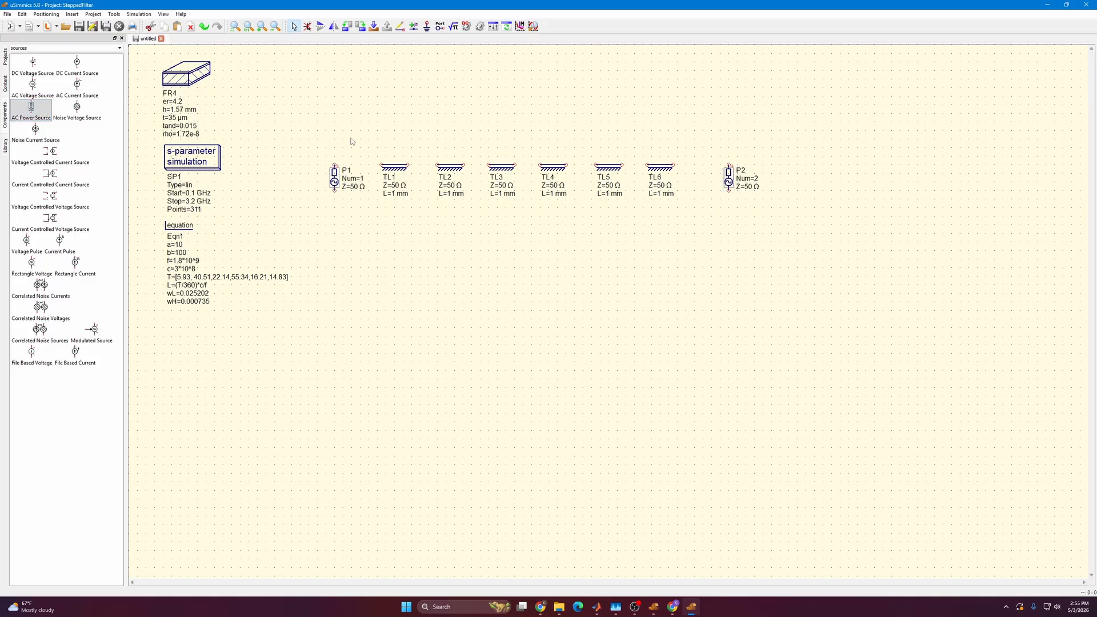
# Place a ground symbol below each of the power sources P1 and P2.
pyautogui.click(427, 26)
pyautogui.click(334, 215)
pyautogui.click(729, 216)
pyautogui.press('Escape')
# Wire source P1 to its ground symbol and to the input of TL1.
pyautogui.click(401, 26)
pyautogui.click(335, 213)
pyautogui.click(335, 191)
pyautogui.click(334, 164)
pyautogui.click(381, 164)
# Wire the transmission lines TL1 through TL6 together in series.
pyautogui.click(408, 164)
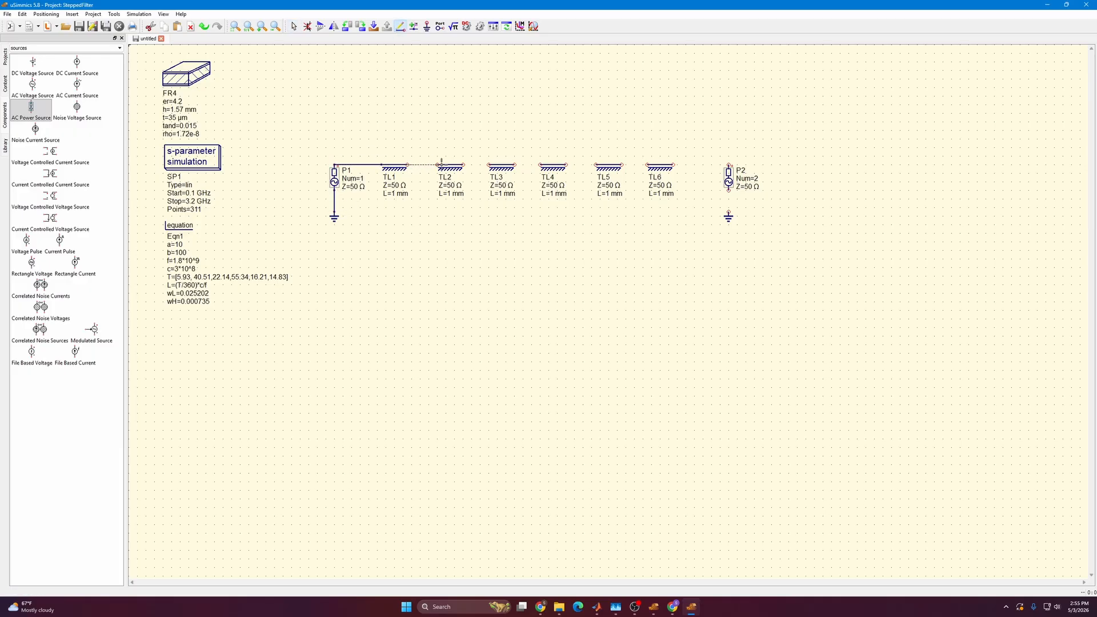
pyautogui.click(438, 164)
pyautogui.click(463, 165)
pyautogui.click(489, 165)
pyautogui.click(514, 164)
pyautogui.click(540, 164)
pyautogui.click(566, 165)
pyautogui.click(595, 165)
pyautogui.click(622, 165)
pyautogui.click(648, 165)
# Wire the output of TL6 to source P2 and connect P2 to its ground symbol.
pyautogui.click(673, 164)
pyautogui.click(730, 165)
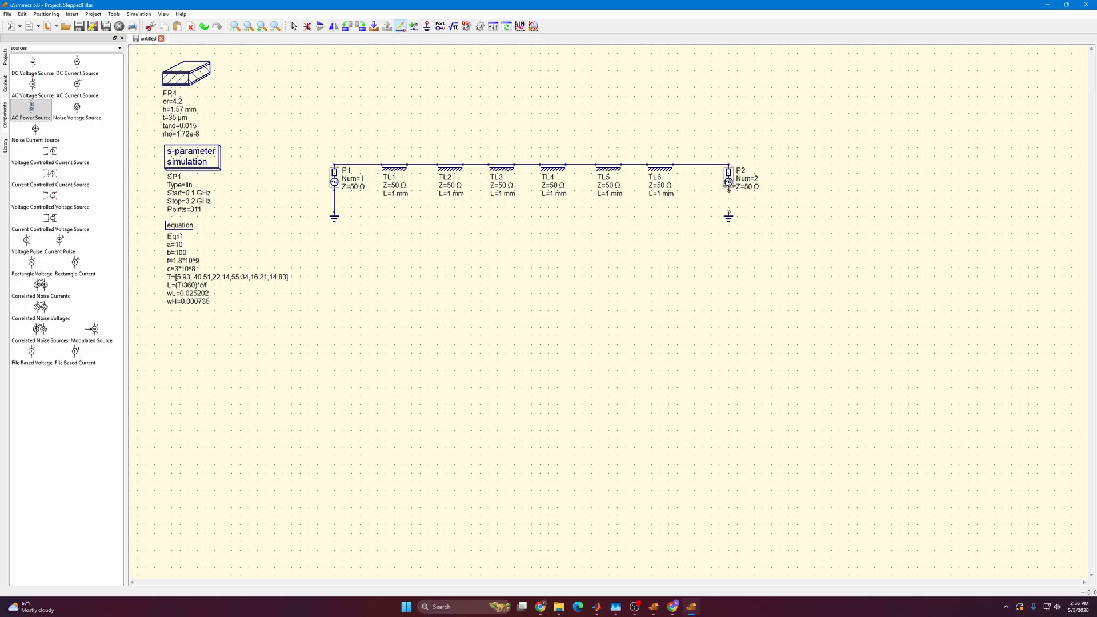
pyautogui.click(729, 190)
pyautogui.click(730, 212)
pyautogui.press('Escape')
# Set the impedance Z to a for TL1, TL3 and TL5, and to b for TL2, TL4 and TL6.
pyautogui.doubleClick(396, 189)
pyautogui.write('a')
pyautogui.doubleClick(456, 188)
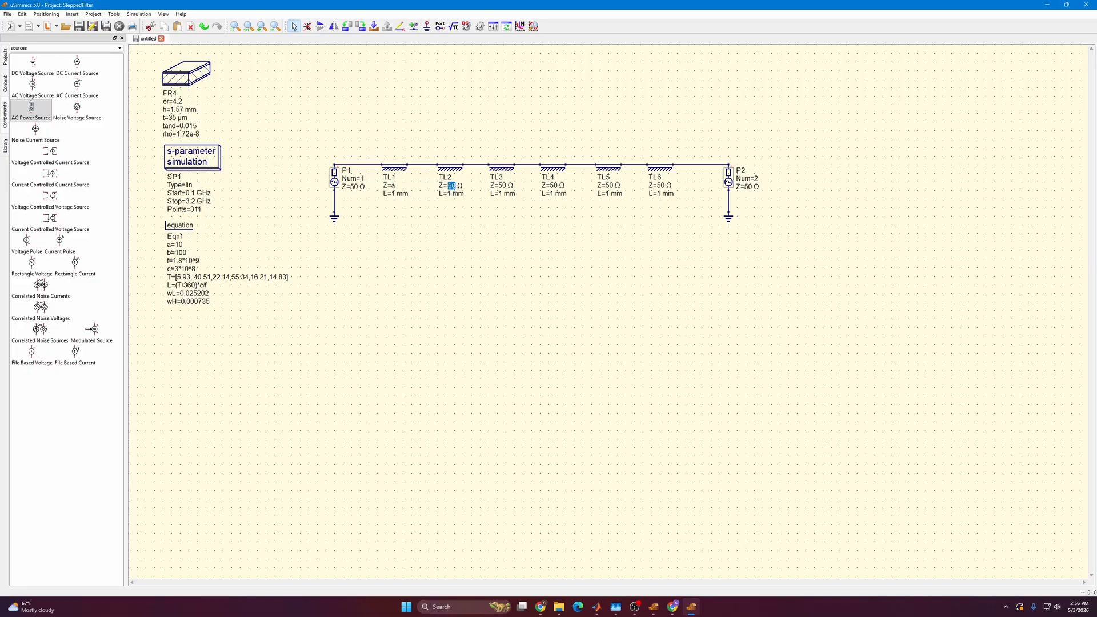
pyautogui.write('b')
pyautogui.doubleClick(507, 186)
pyautogui.write('a')
pyautogui.doubleClick(554, 186)
pyautogui.write('b')
pyautogui.doubleClick(609, 186)
pyautogui.write('a')
pyautogui.doubleClick(661, 186)
pyautogui.write('b')
pyautogui.press('Return')
# Set the lengths of TL1, TL2 and TL3 to L[1], L[2] and L[3].
pyautogui.doubleClick(400, 198)
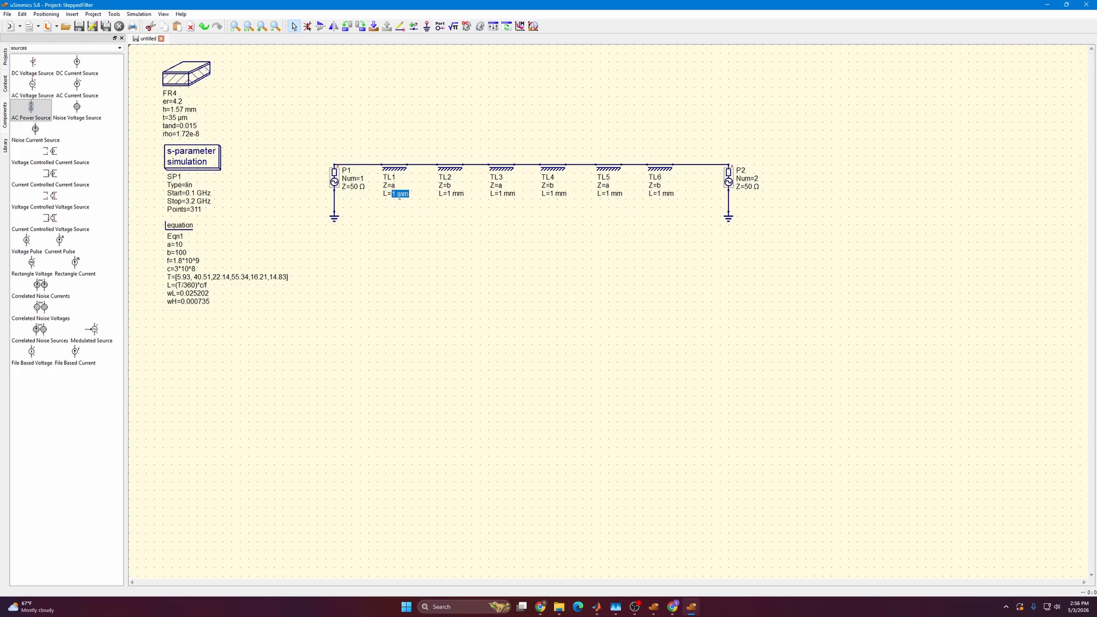
pyautogui.write('L[1]')
pyautogui.doubleClick(454, 194)
pyautogui.write('L[2]')
pyautogui.press('Return')
pyautogui.doubleClick(500, 195)
pyautogui.write('L[3[2')
# Set the lengths of TL4, TL5 and TL6 to L[4], L[5] and L[6].
pyautogui.doubleClick(558, 194)
pyautogui.write('L[4]')
pyautogui.press('Return')
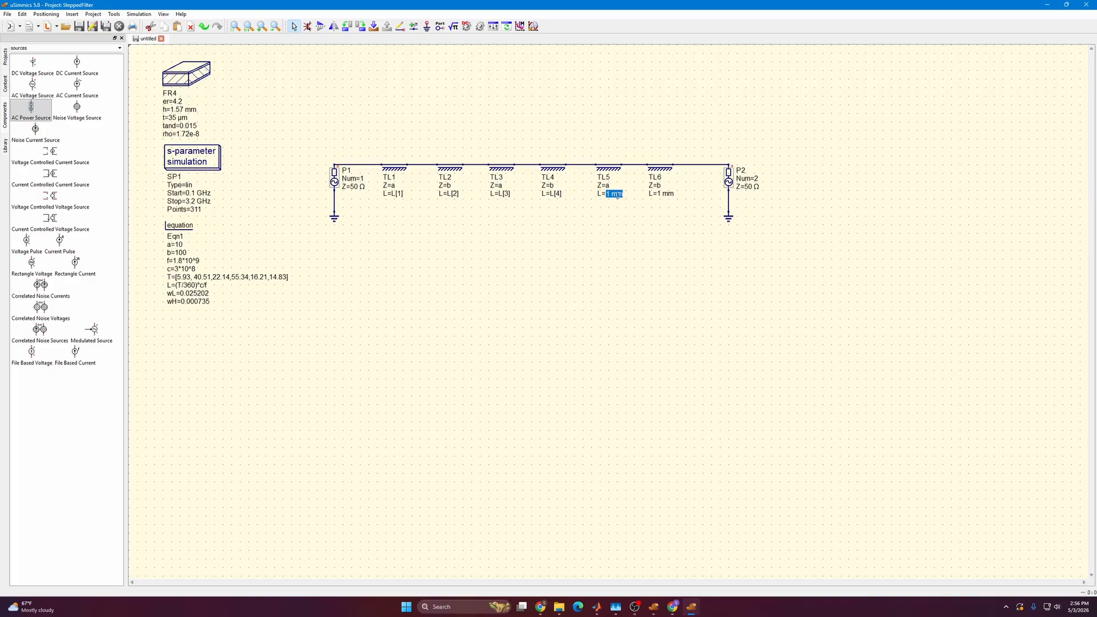
pyautogui.write('L[5]')
pyautogui.doubleClick(664, 194)
pyautogui.write('L[6')
pyautogui.click(521, 290)
# Nudge sources P1 and P2 slightly downward, keeping them wired to the circuit.
pyautogui.moveTo(336, 184); pyautogui.dragTo(336, 184)
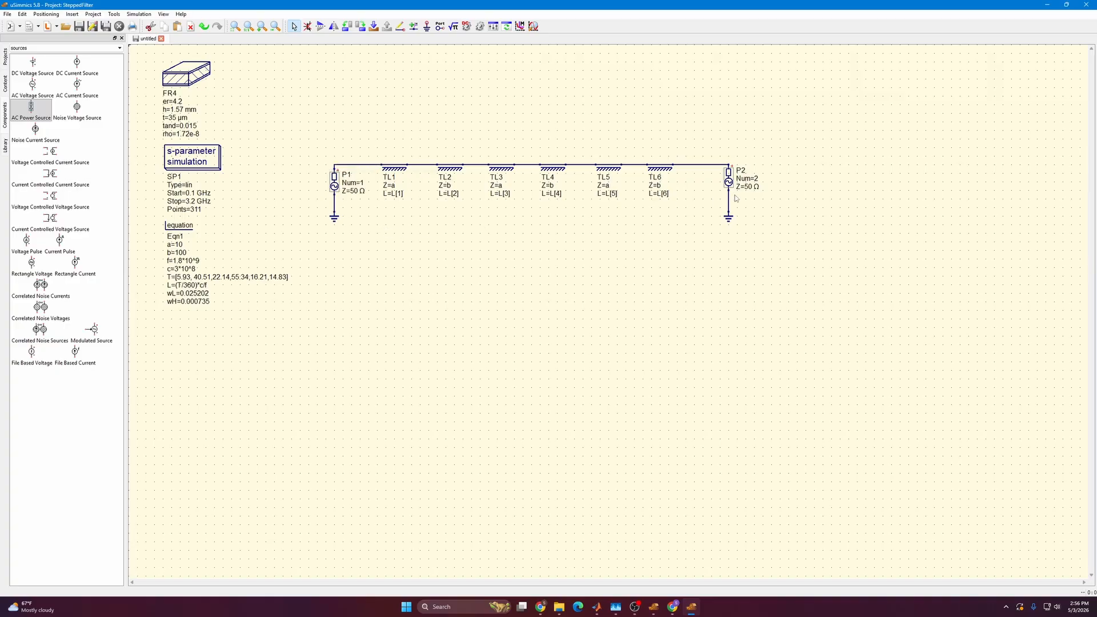
pyautogui.moveTo(725, 185); pyautogui.dragTo(725, 188)
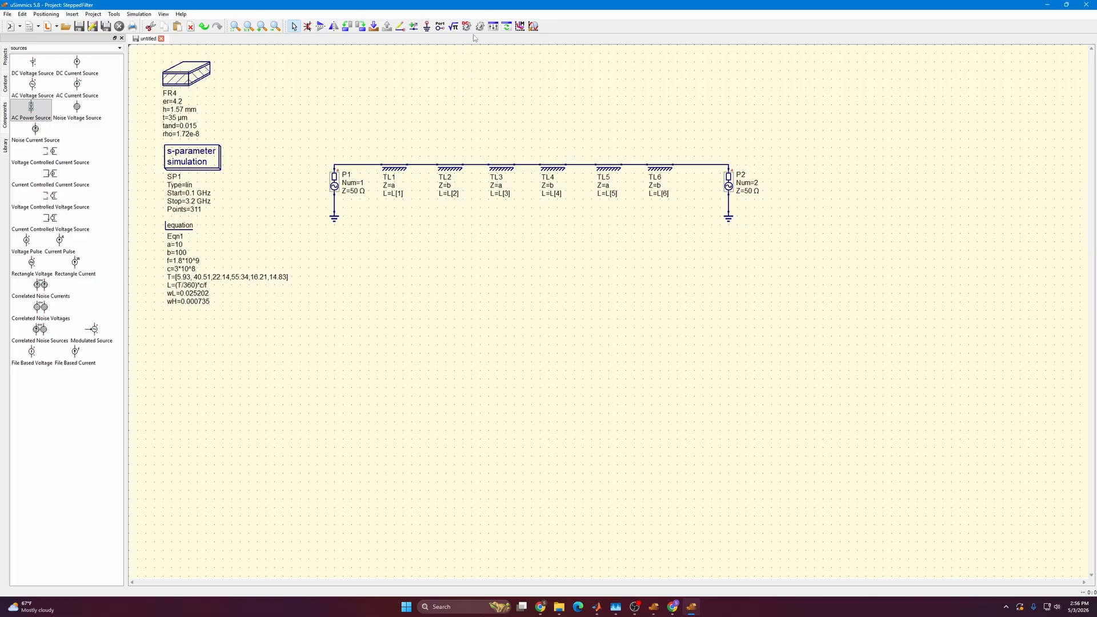
# Save the schematic as stepped and run the s-parameter simulation.
pyautogui.hotkey('ctrl', 's')
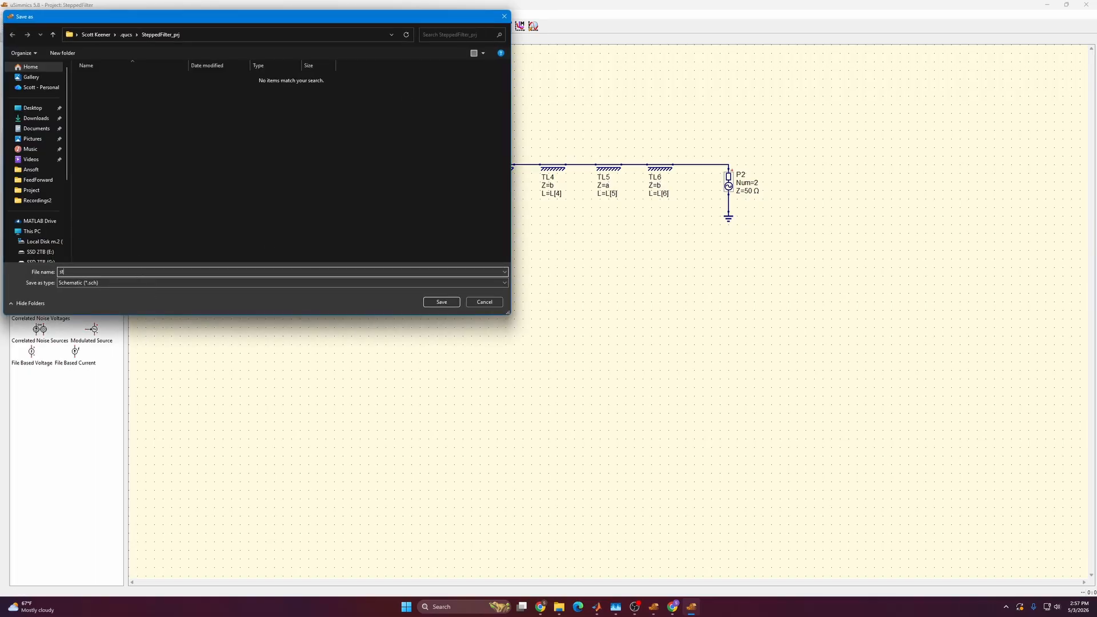
pyautogui.write('stepped')
pyautogui.press('Return')
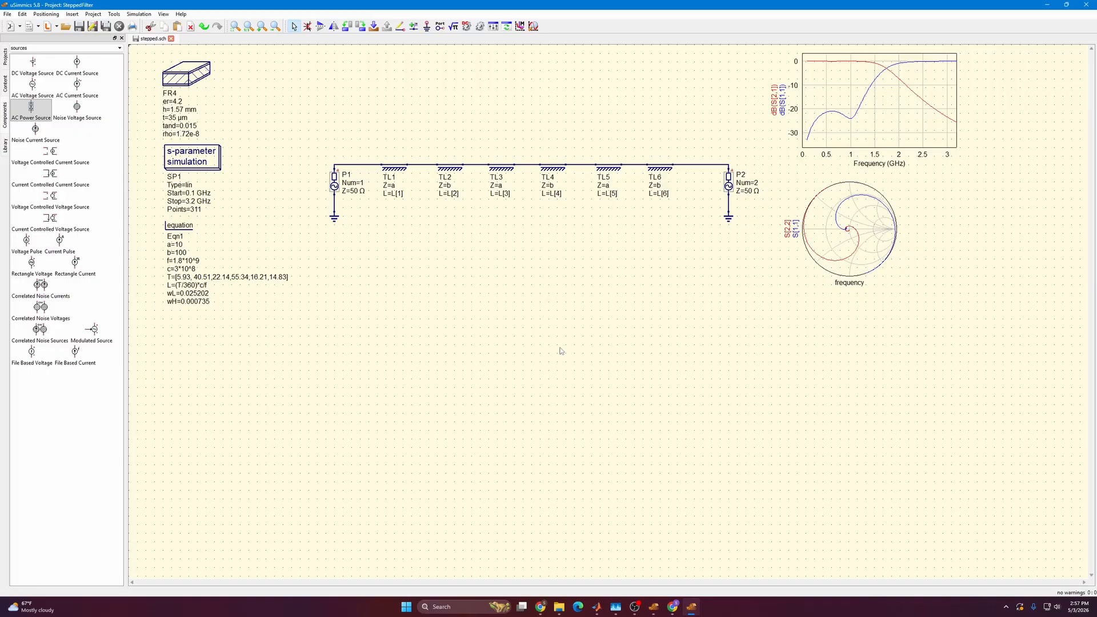
# Move the frequency response plot and the Smith chart side by side below the circuit.
pyautogui.moveTo(890, 137); pyautogui.dragTo(617, 358)
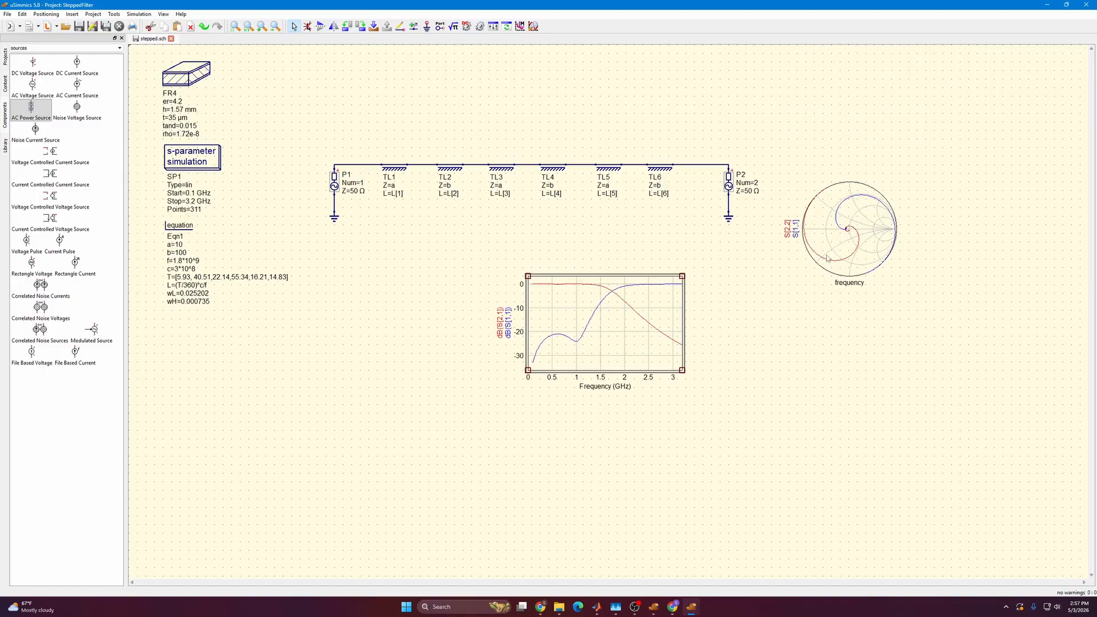
pyautogui.moveTo(826, 254)
pyautogui.mouseDown()
pyautogui.moveTo(772, 336)
pyautogui.moveTo(738, 348)
pyautogui.mouseUp()
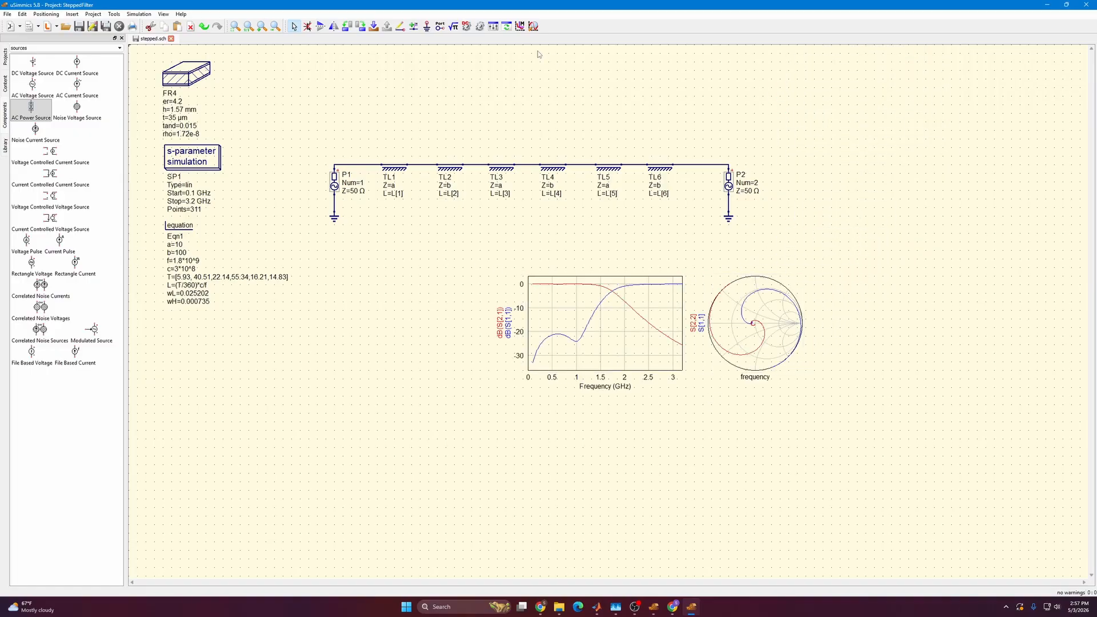
# Set markers at 1.8 GHz on the dB(S[2,1]) and dB(S[1,1]) curves and line up their labels above the plot.
pyautogui.click(520, 27)
pyautogui.click(617, 287)
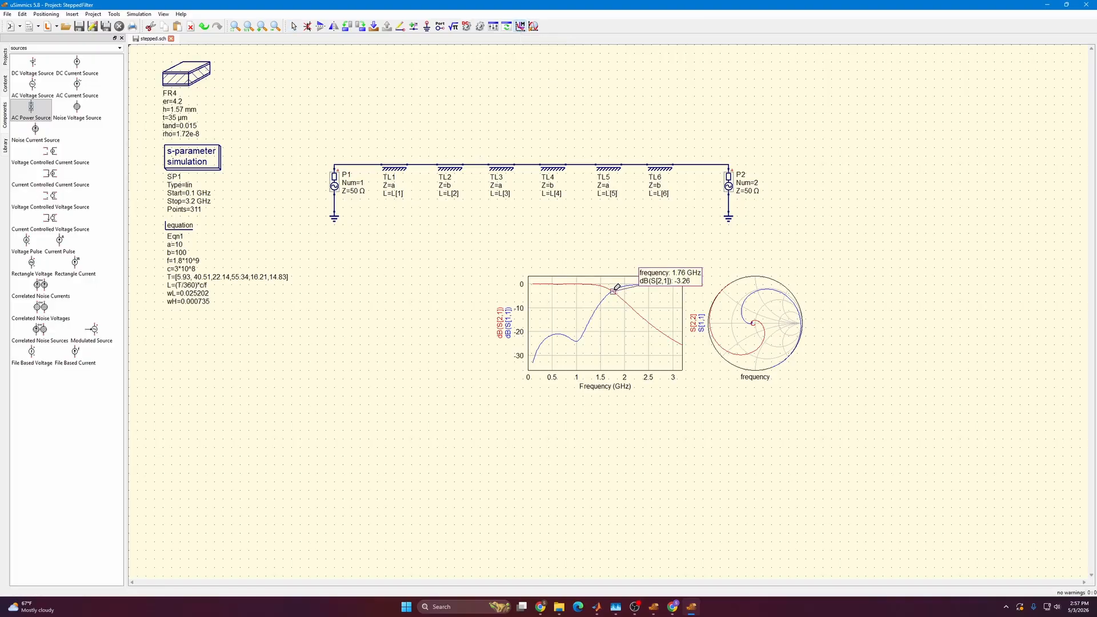
pyautogui.click(619, 287)
pyautogui.press('Escape')
pyautogui.moveTo(614, 292)
pyautogui.mouseDown()
pyautogui.moveTo(619, 299)
pyautogui.moveTo(575, 271)
pyautogui.moveTo(616, 295)
pyautogui.mouseUp()
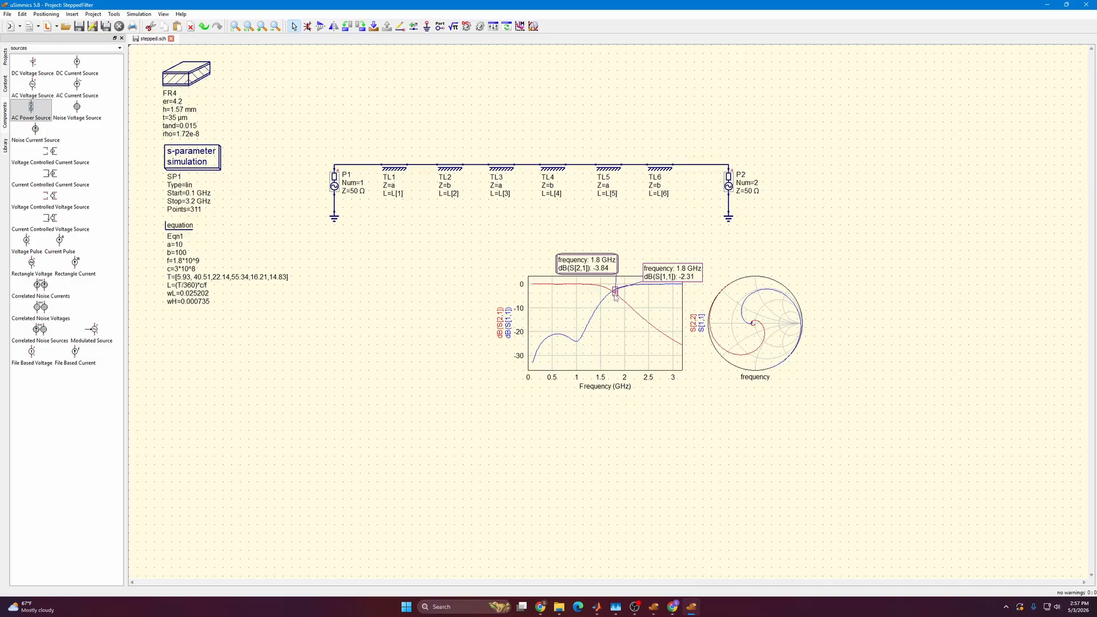
pyautogui.moveTo(654, 275)
pyautogui.mouseDown()
pyautogui.moveTo(663, 268)
pyautogui.moveTo(633, 267)
pyautogui.mouseUp()
pyautogui.click(637, 248)
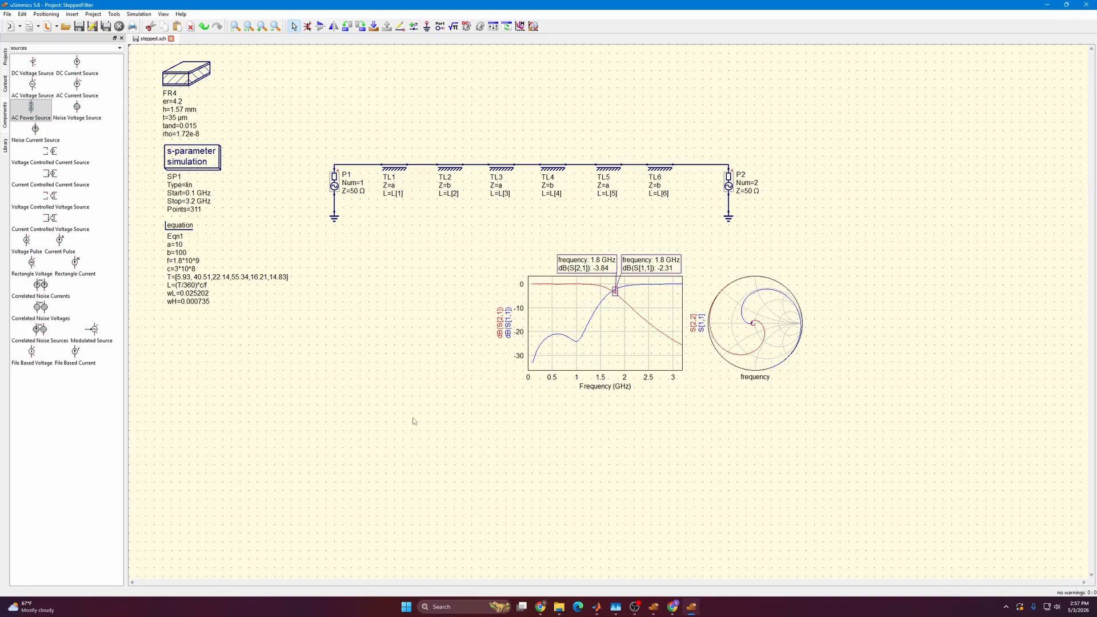
# Move the response plot with its markers and the Smith chart together to the right of source P2.
pyautogui.moveTo(453, 429); pyautogui.dragTo(842, 245)
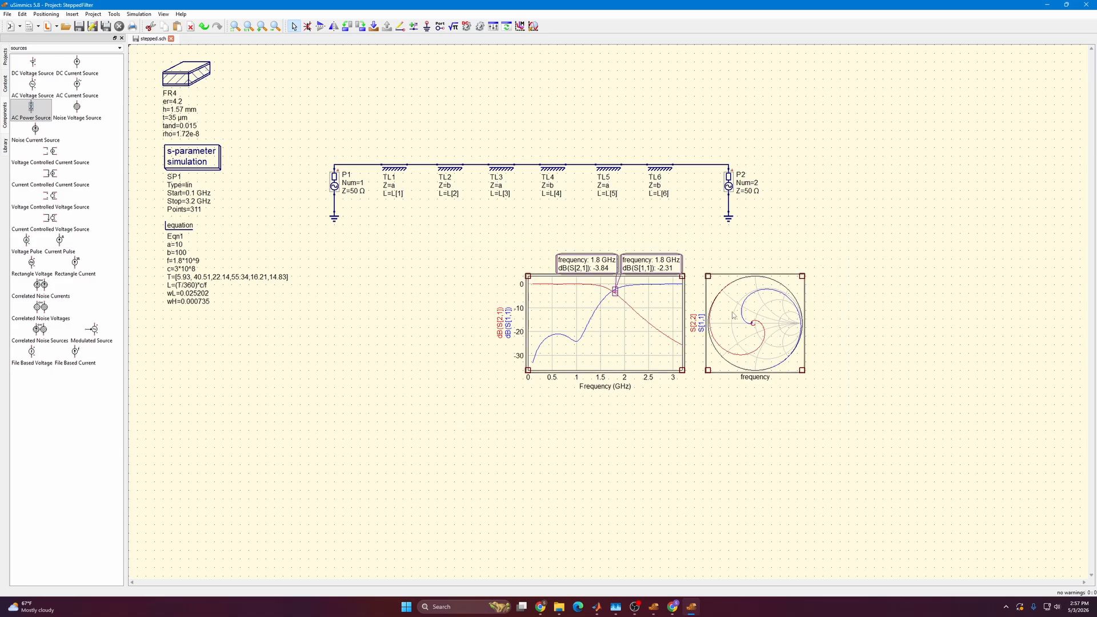
pyautogui.moveTo(727, 325); pyautogui.dragTo(979, 187)
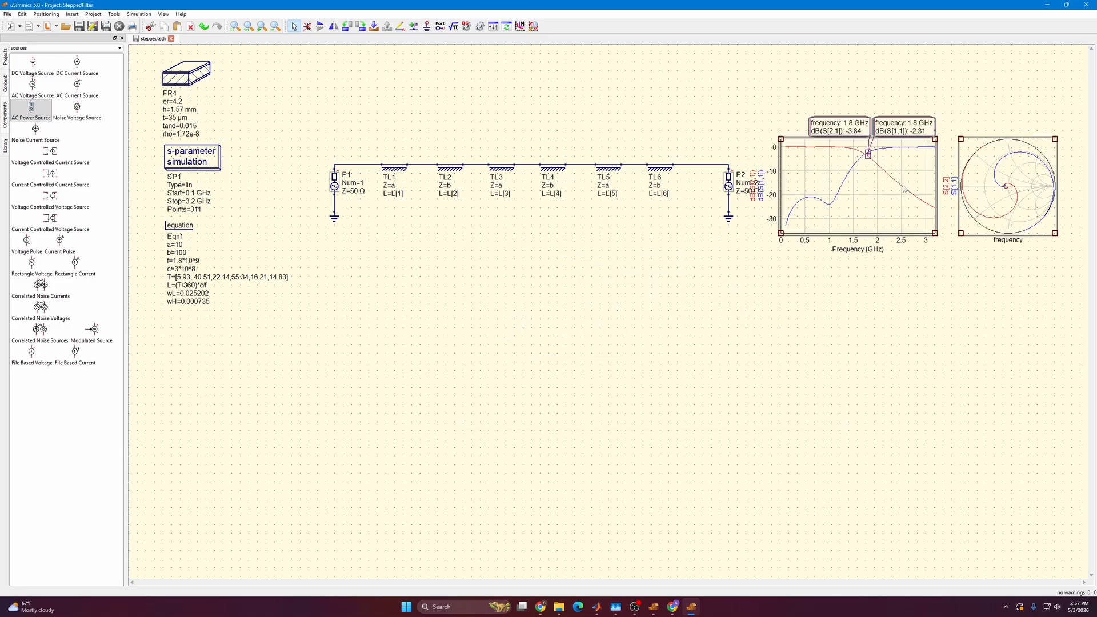
pyautogui.moveTo(885, 197); pyautogui.dragTo(899, 197)
pyautogui.click(844, 290)
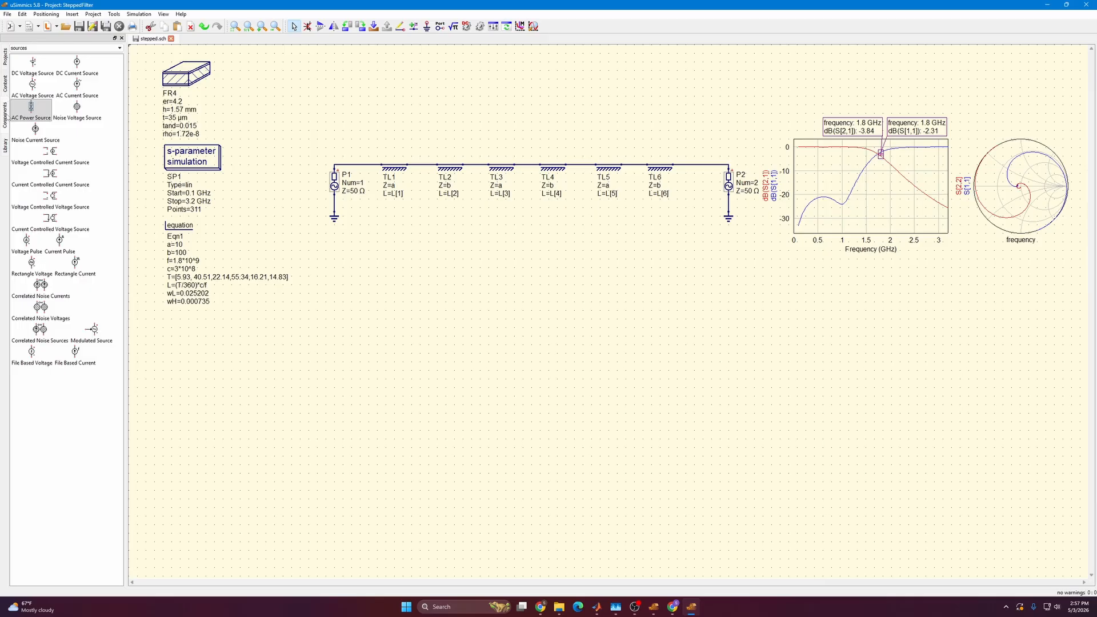
# Place six microstrip lines in a row below the transmission lines TL1 to TL6.
pyautogui.click(52, 51)
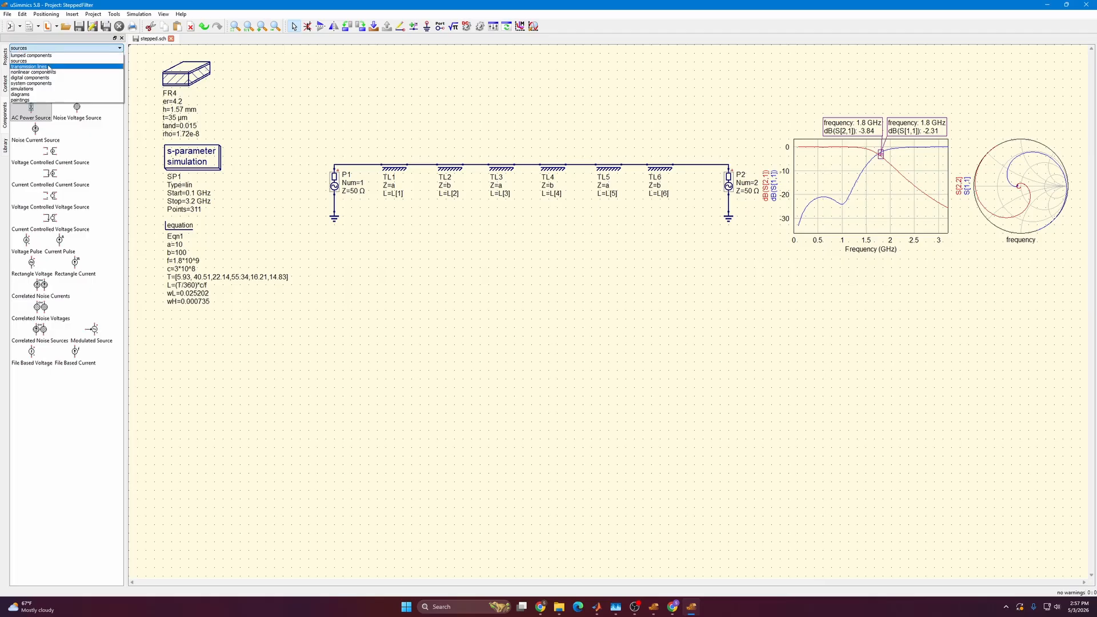
pyautogui.click(49, 68)
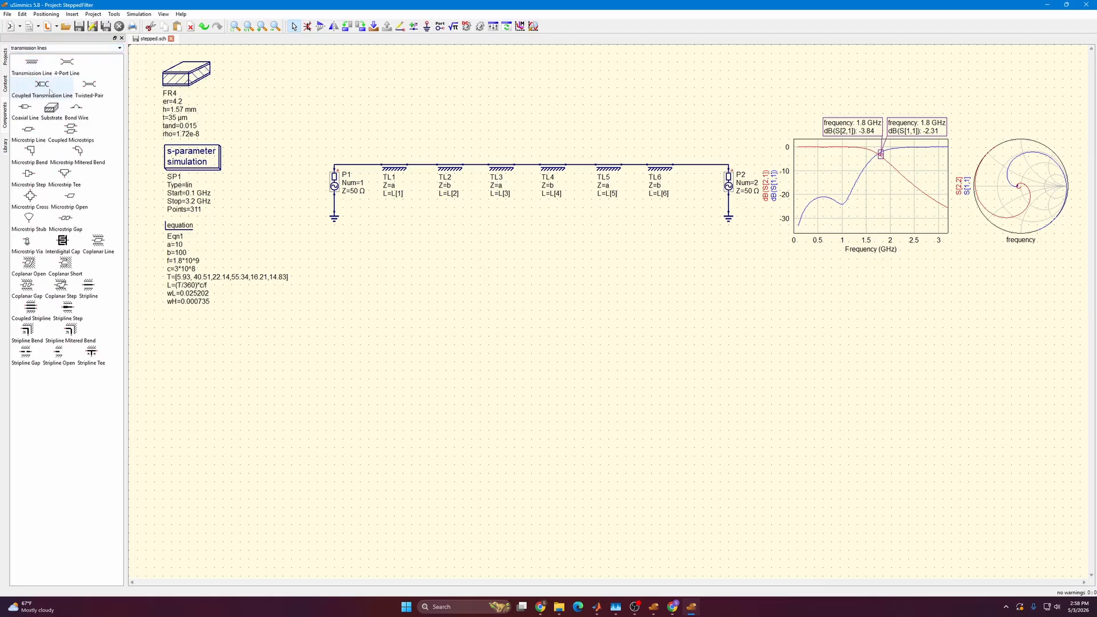
pyautogui.click(26, 133)
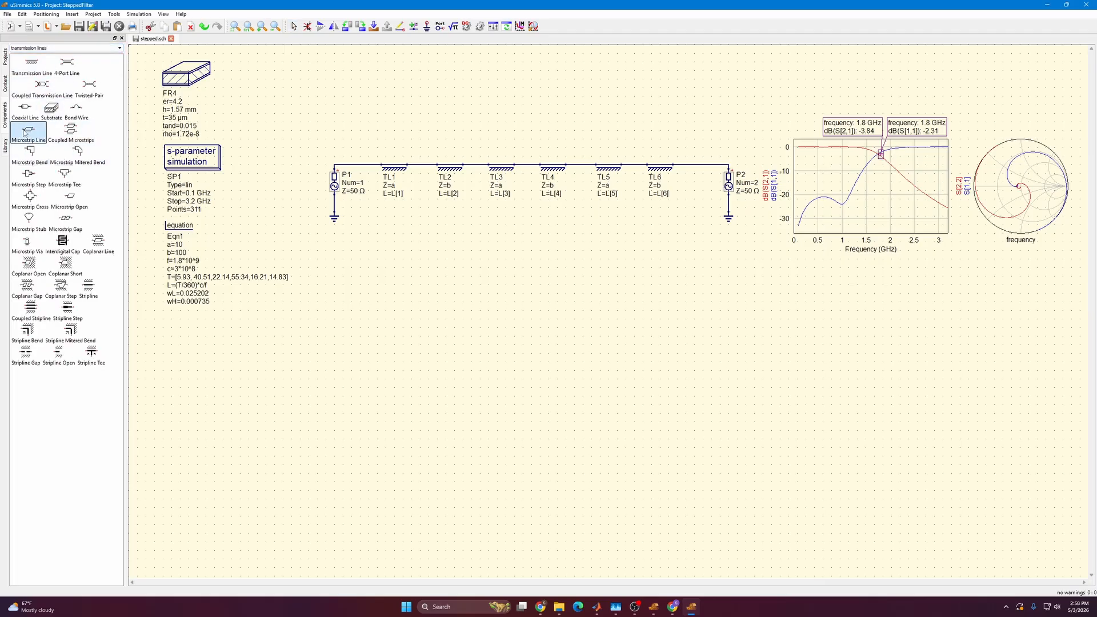
pyautogui.click(396, 244)
pyautogui.click(452, 243)
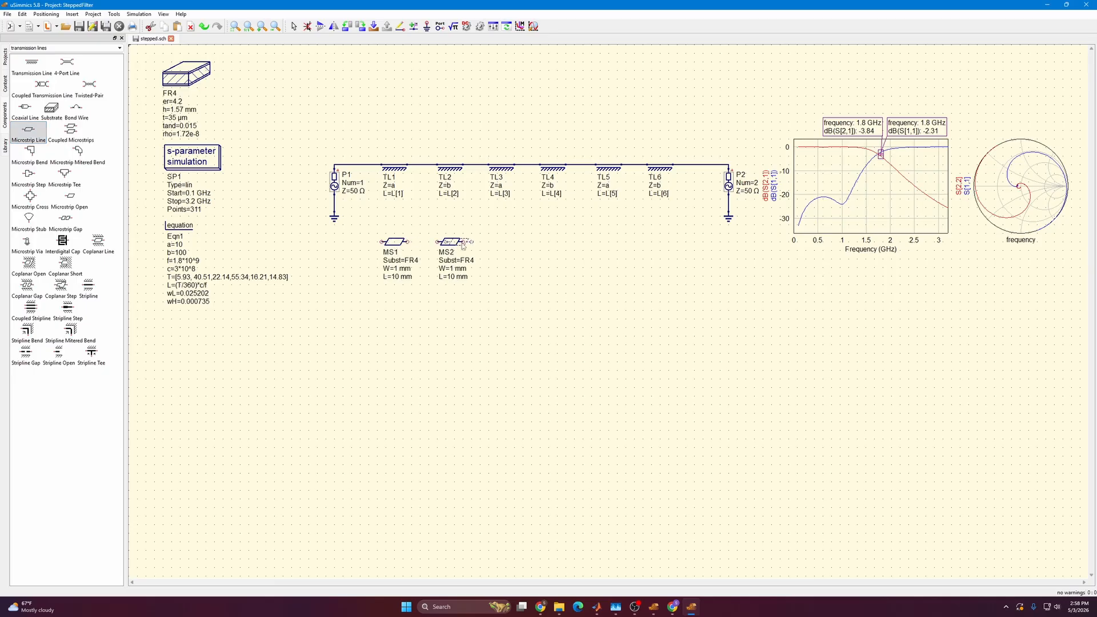
pyautogui.click(504, 245)
pyautogui.click(556, 244)
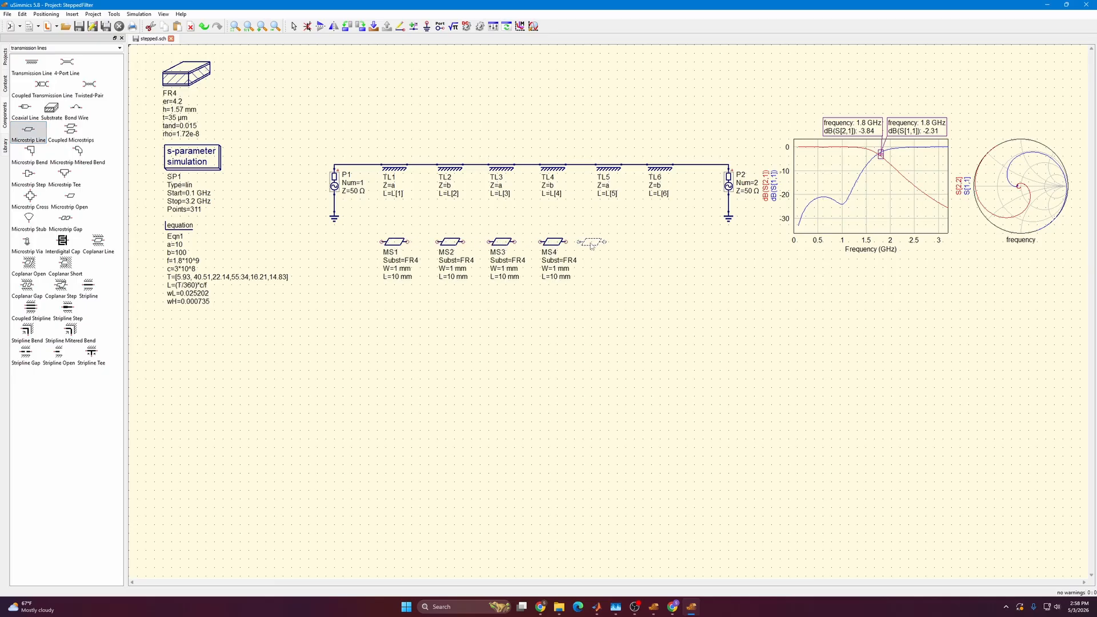
pyautogui.click(609, 248)
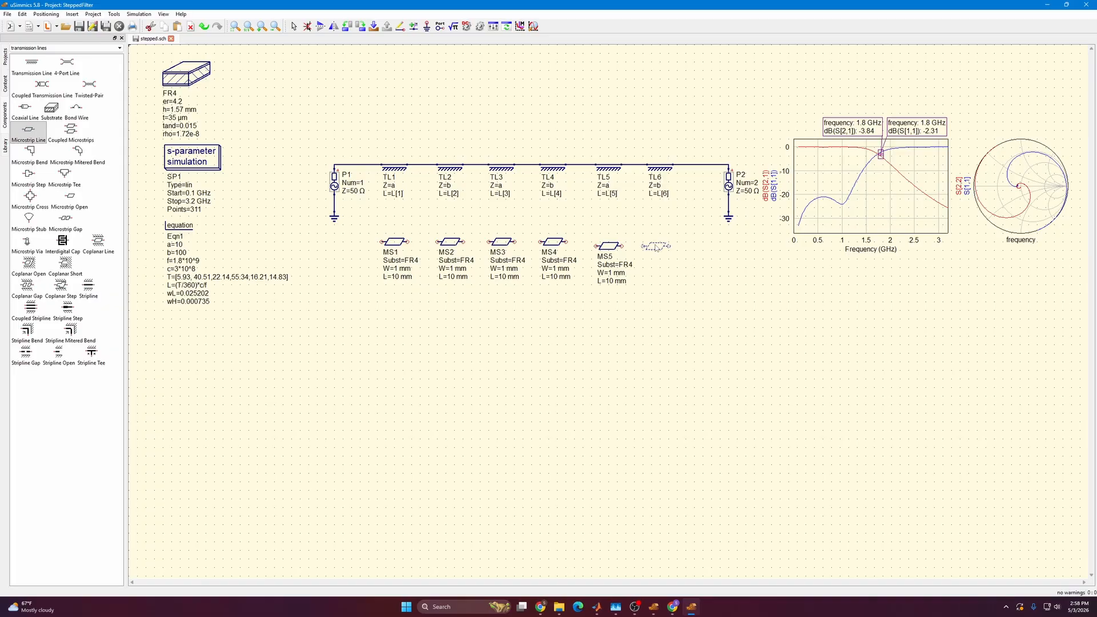
pyautogui.click(656, 247)
pyautogui.press('Escape')
# Copy source P2 with its ground and place the copy directly below P2, beside the microstrip row.
pyautogui.moveTo(720, 235); pyautogui.dragTo(755, 152)
pyautogui.hotkey('ctrl', 'c')
pyautogui.hotkey('ctrl', 'v')
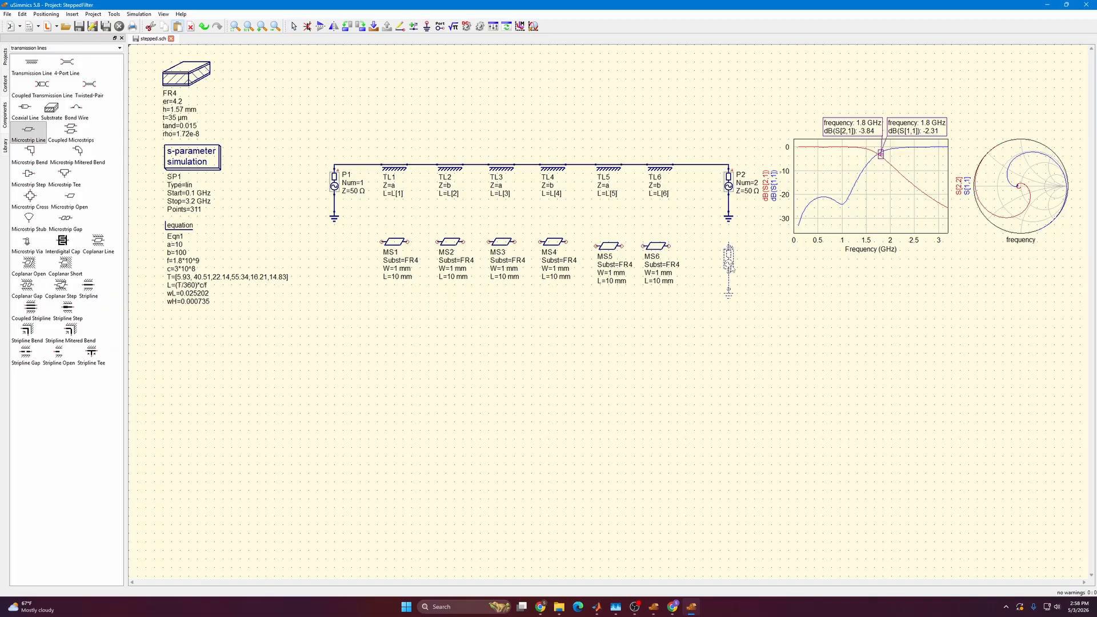
pyautogui.click(731, 277)
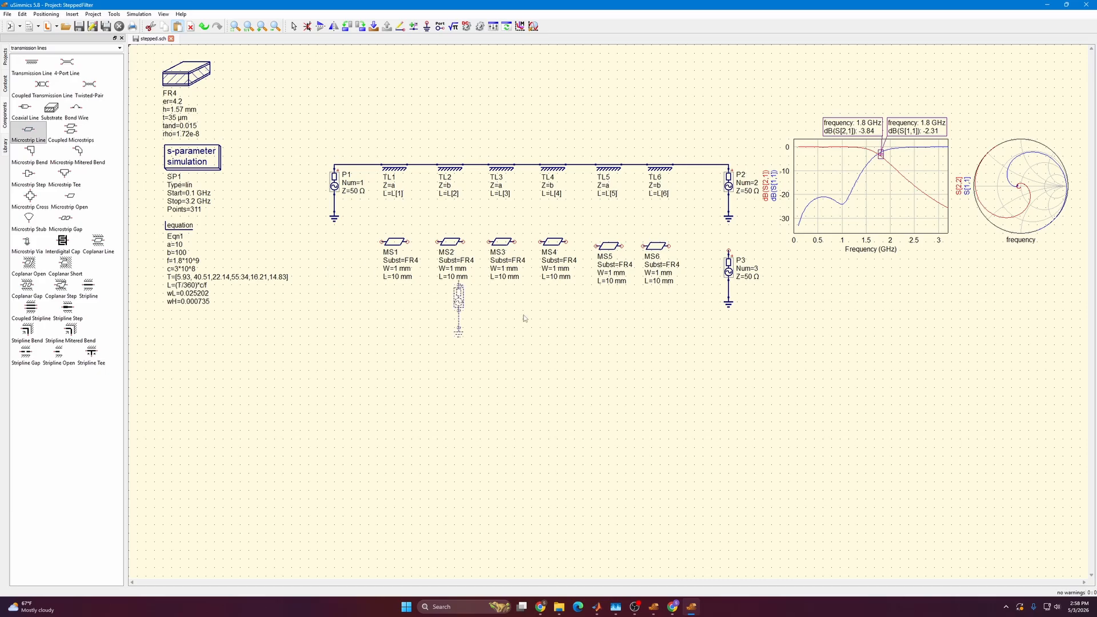
# Try to place a second source copy and move it below P1, and undo the attempts.
pyautogui.click(717, 280)
pyautogui.press('Escape')
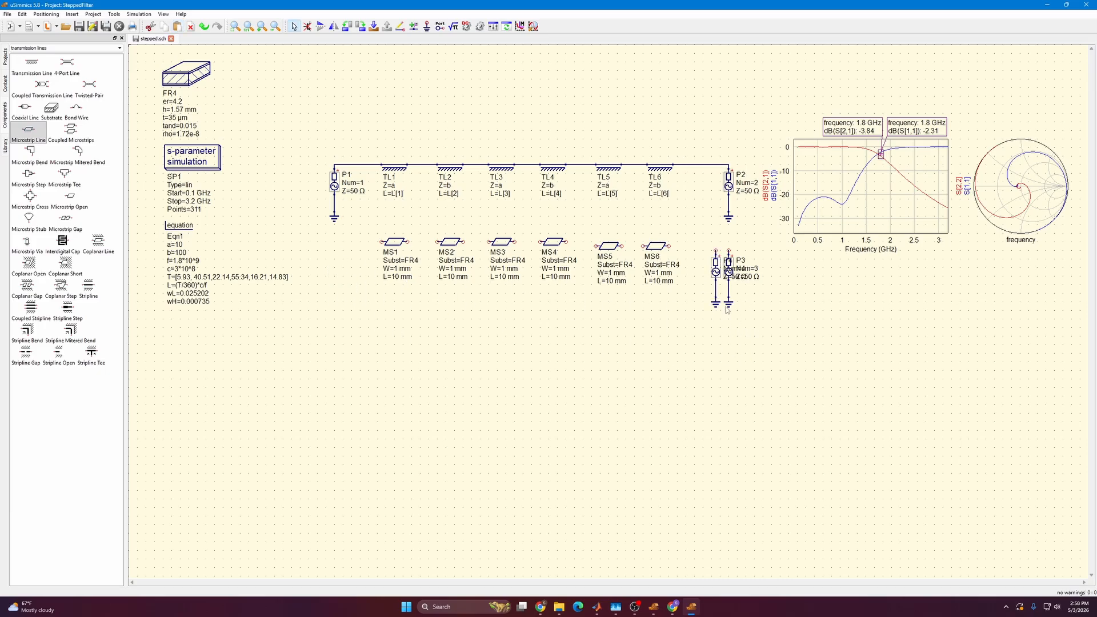
pyautogui.moveTo(726, 306)
pyautogui.mouseDown()
pyautogui.moveTo(751, 248)
pyautogui.moveTo(729, 304)
pyautogui.mouseUp()
pyautogui.moveTo(729, 267); pyautogui.dragTo(338, 268)
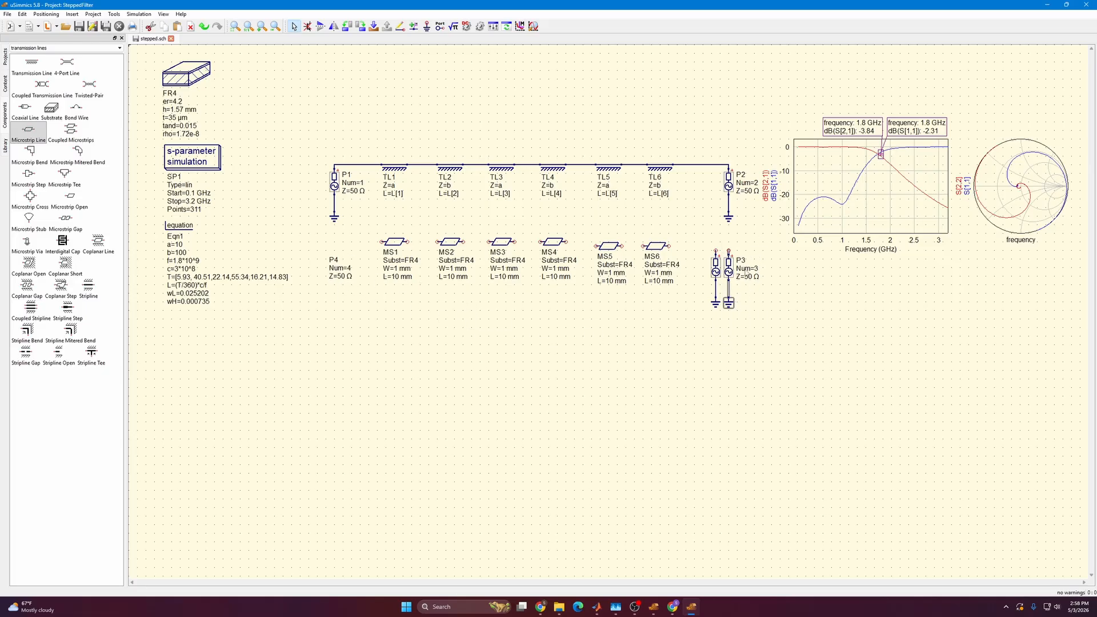
pyautogui.moveTo(731, 267); pyautogui.dragTo(498, 342)
pyautogui.hotkey('ctrl', 'z')
pyautogui.click(730, 267)
pyautogui.moveTo(730, 268); pyautogui.dragTo(323, 269)
pyautogui.click(716, 407)
pyautogui.hotkey('ctrl', 'z')
pyautogui.hotkey('ctrl', 'z')
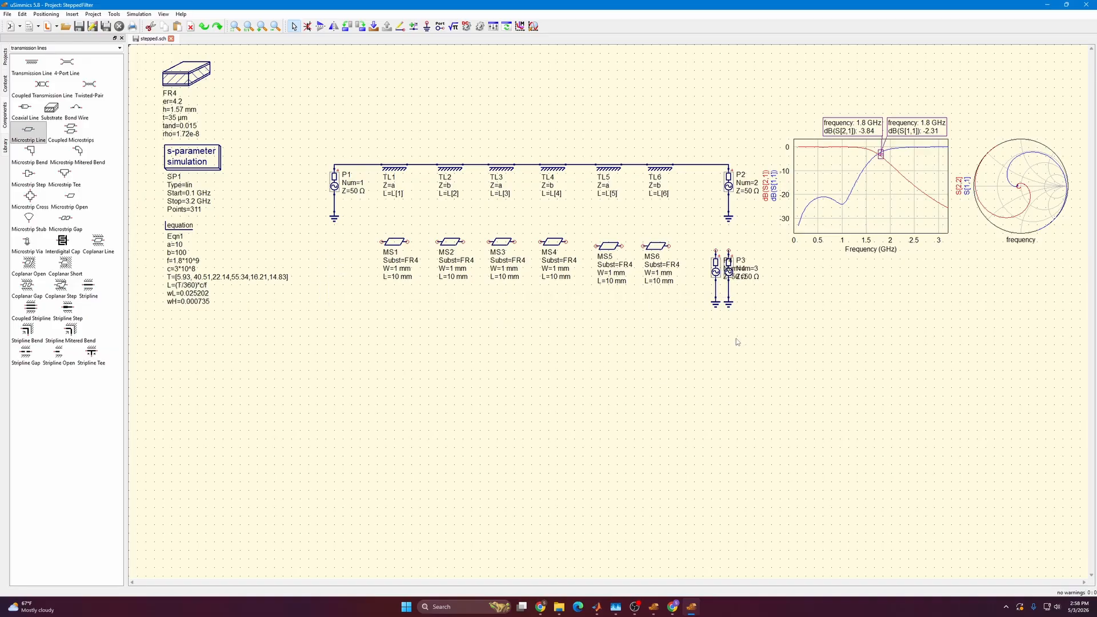
pyautogui.hotkey('ctrl', 'z')
# Move source P3 with its ground below P1, and place another source copy with ground below P2.
pyautogui.moveTo(716, 328); pyautogui.dragTo(335, 269)
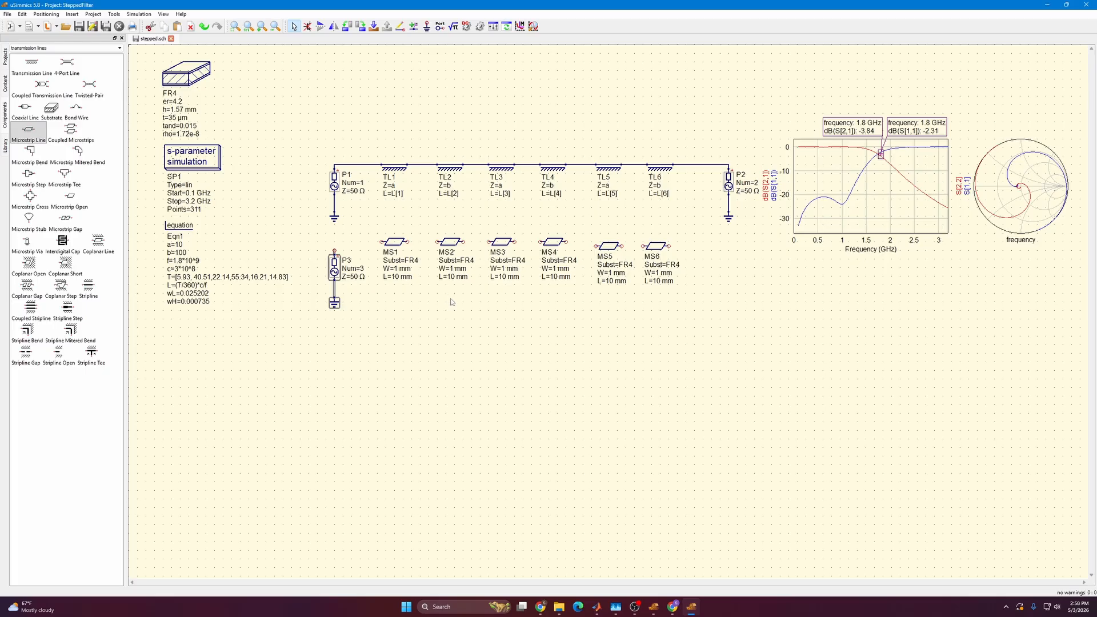
pyautogui.hotkey('ctrl', 'v')
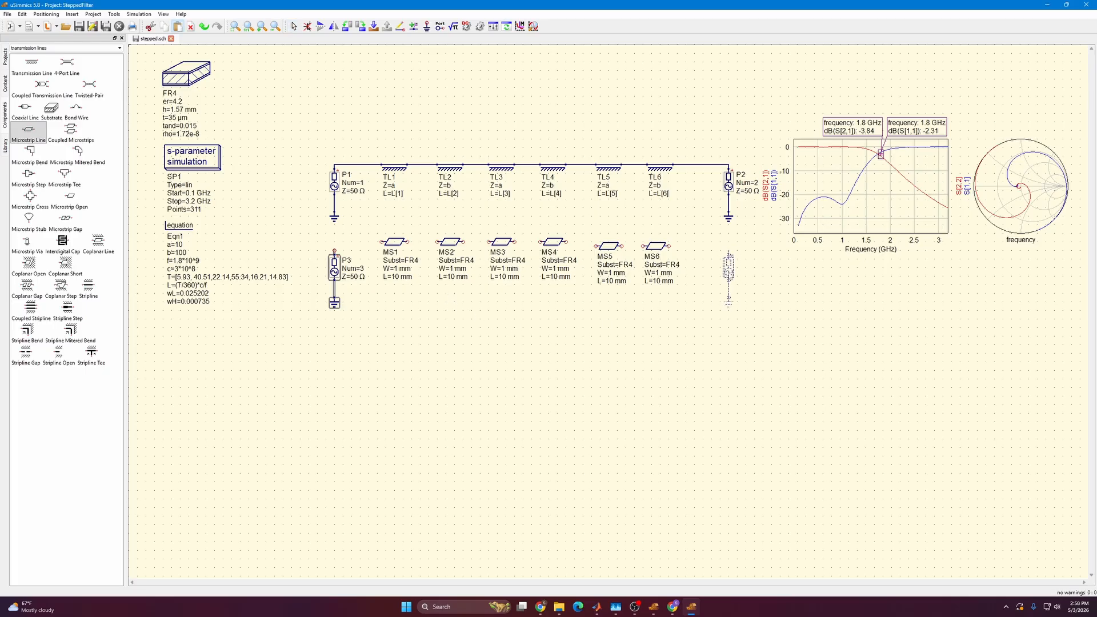
pyautogui.click(730, 269)
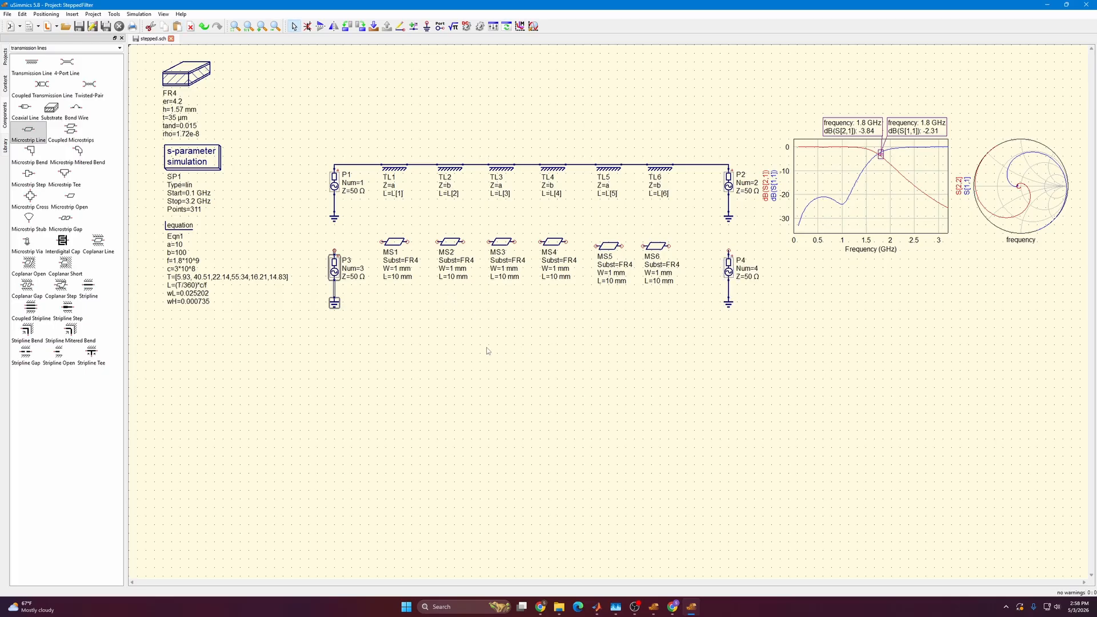
# Wire source P3 to MS1 and connect MS1, MS2, MS3 and MS4 in series.
pyautogui.click(400, 26)
pyautogui.click(334, 250)
pyautogui.click(382, 242)
pyautogui.click(407, 241)
pyautogui.click(437, 241)
pyautogui.click(463, 242)
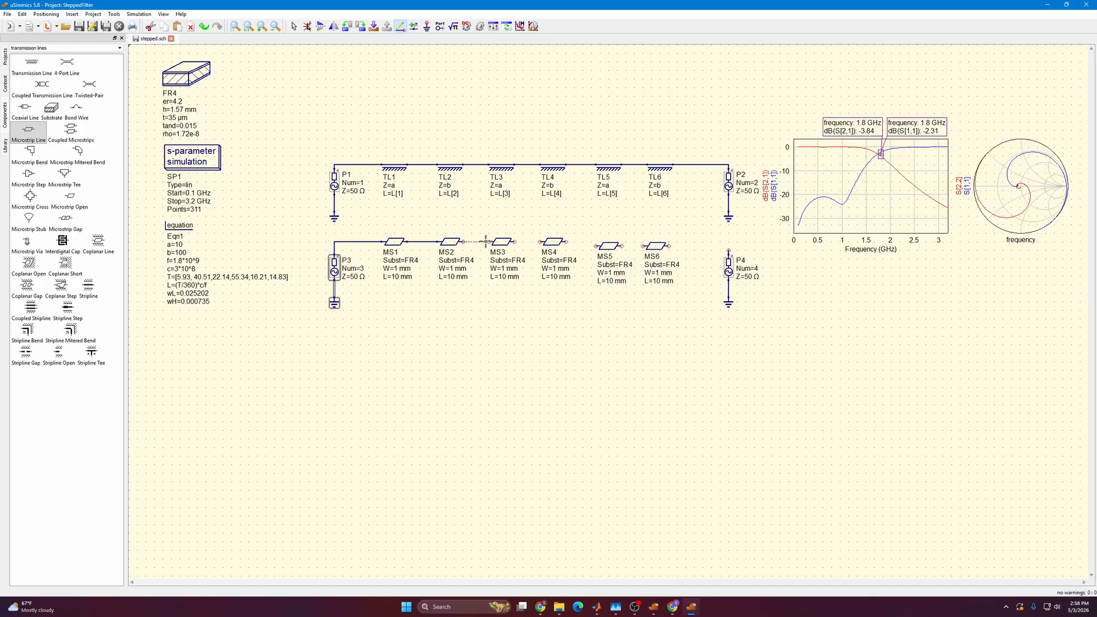
pyautogui.click(490, 241)
pyautogui.click(514, 242)
pyautogui.click(541, 242)
# Wire MS4 through MS5 and MS6 to source P4, and align MS5, MS6 and their wires with the row.
pyautogui.click(566, 241)
pyautogui.click(597, 246)
pyautogui.click(643, 246)
pyautogui.click(623, 246)
pyautogui.click(669, 246)
pyautogui.click(728, 249)
pyautogui.press('Escape')
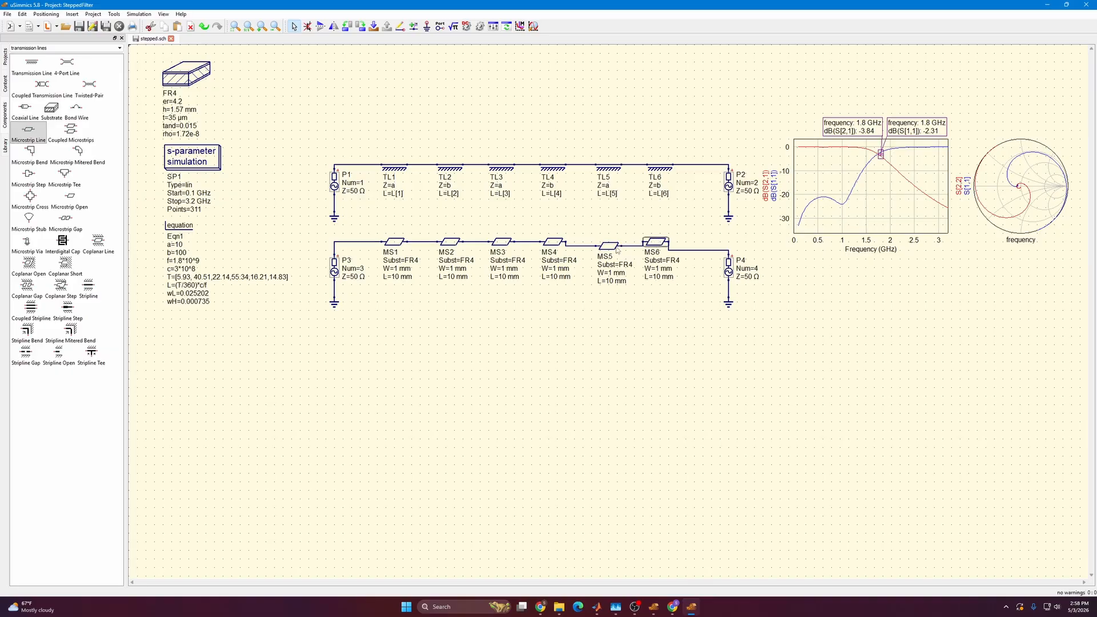
pyautogui.moveTo(616, 247); pyautogui.dragTo(615, 243)
pyautogui.moveTo(696, 250); pyautogui.dragTo(696, 242)
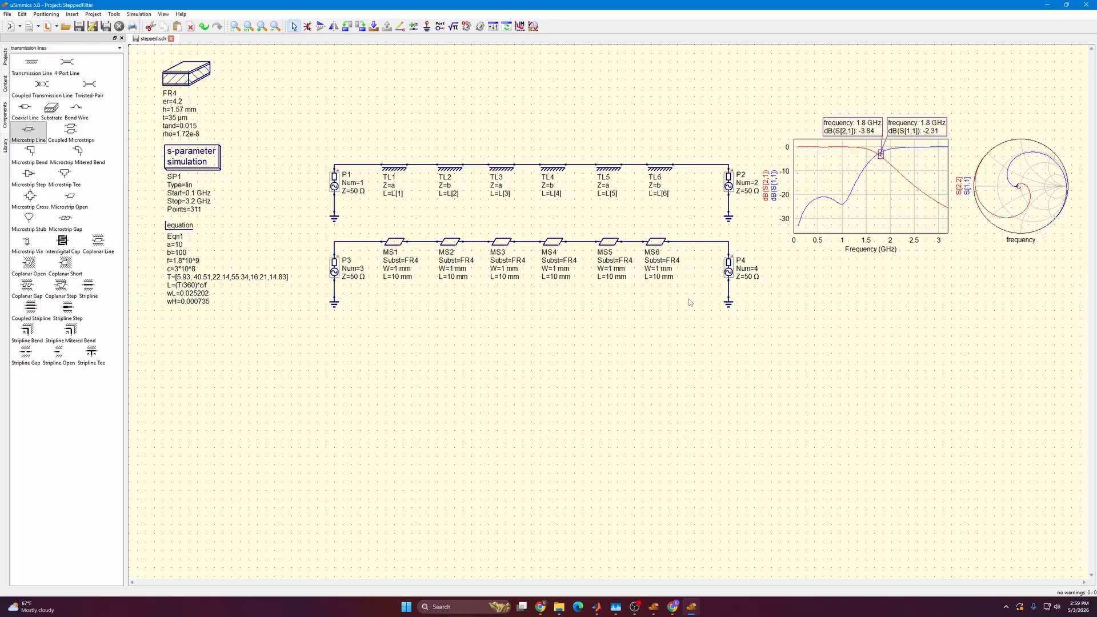
# Set the length of MS1 to 1.406 mm and of MS2 to 10.98 mm.
pyautogui.doubleClick(402, 278)
pyautogui.write('1.406')
pyautogui.doubleClick(455, 280)
pyautogui.doubleClick(410, 277)
pyautogui.press('Return')
pyautogui.doubleClick(451, 277)
pyautogui.write('10.98')
# Set the lengths of MS3, MS4, MS5 and MS6 to 5.25, 15, 3.84 and 4.02 mm.
pyautogui.doubleClick(503, 277)
pyautogui.write('5.25')
pyautogui.doubleClick(554, 277)
pyautogui.write('15')
pyautogui.doubleClick(609, 277)
pyautogui.write('3.84')
pyautogui.doubleClick(657, 277)
pyautogui.write('4.02')
pyautogui.press('Return')
# Delete the wires between P3 and MS1 and between MS6 and P4.
pyautogui.click(680, 246)
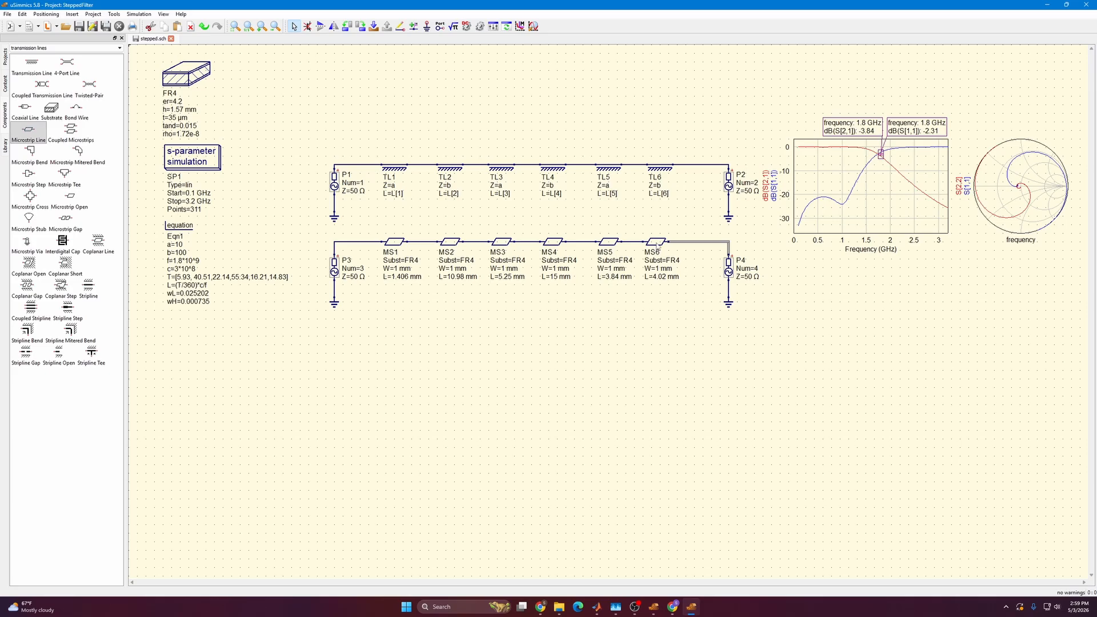
pyautogui.click(373, 242)
pyautogui.press('Delete')
pyautogui.click(706, 243)
pyautogui.press('Delete')
# Place one additional microstrip line before MS1 and another after MS6, in line with the row.
pyautogui.click(29, 131)
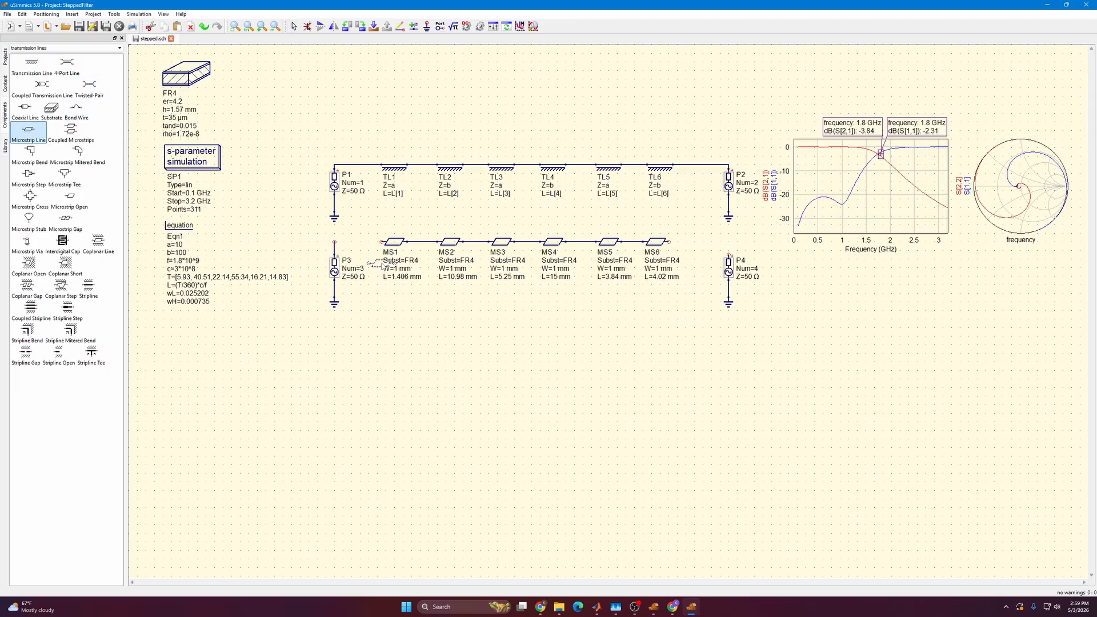
pyautogui.click(357, 242)
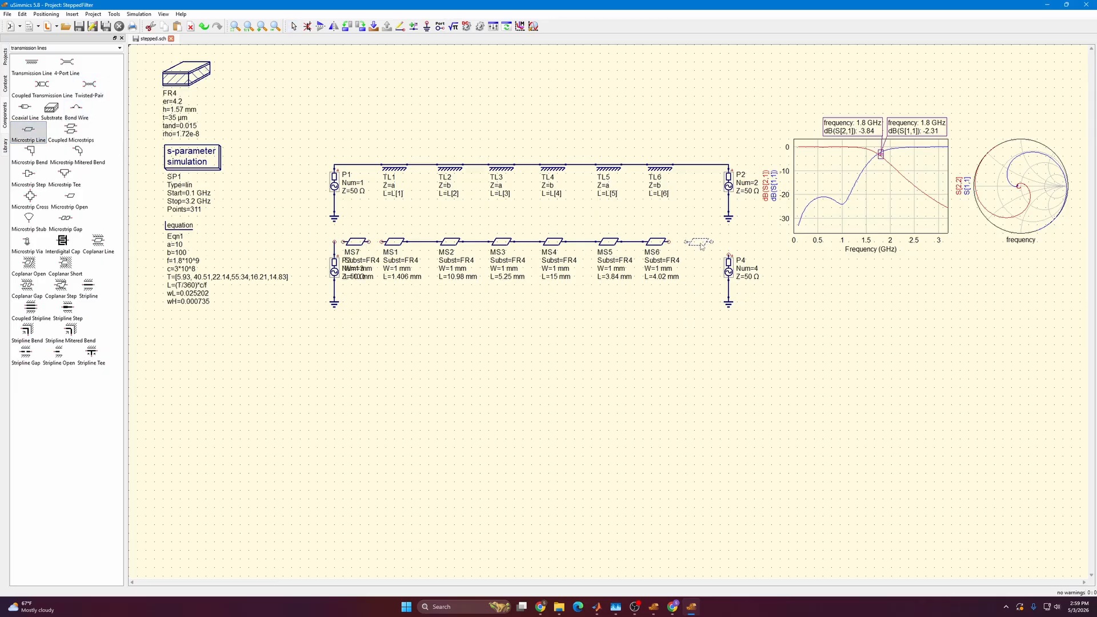
pyautogui.click(702, 246)
pyautogui.press('Escape')
# Move source P3, its ground and its label left, clear of the MS7 microstrip line.
pyautogui.moveTo(336, 271); pyautogui.dragTo(331, 315)
pyautogui.moveTo(336, 250); pyautogui.dragTo(302, 270)
pyautogui.click(340, 267)
pyautogui.click(358, 242)
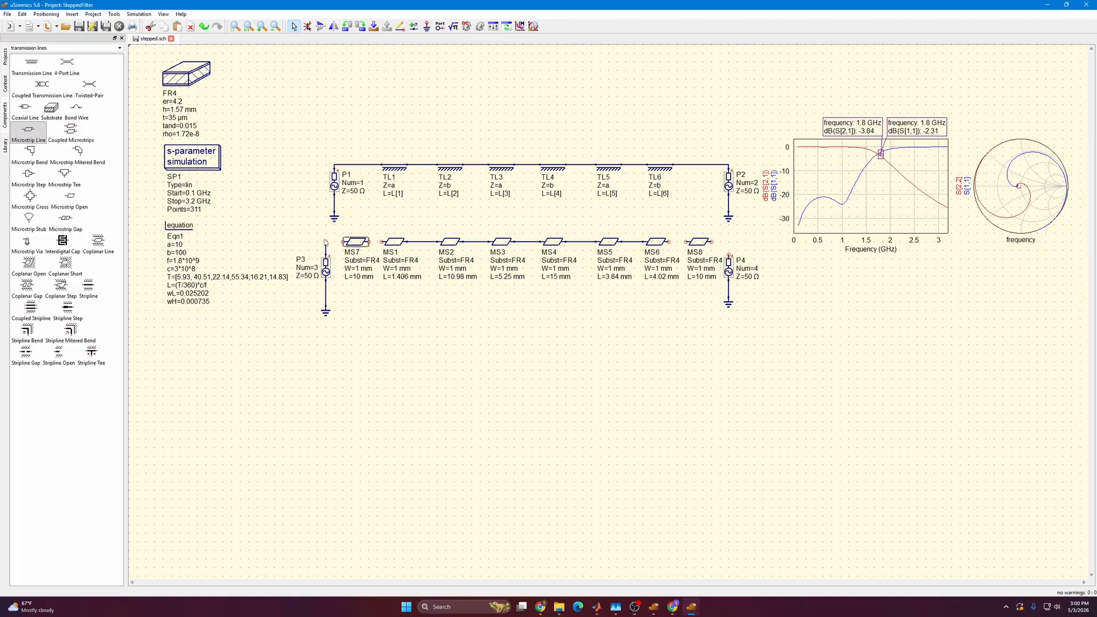
pyautogui.click(284, 84)
# Wire source P3 to MS7, MS7 to MS1, and MS6 to MS8.
pyautogui.click(400, 27)
pyautogui.click(326, 242)
pyautogui.click(343, 242)
pyautogui.click(369, 242)
pyautogui.click(383, 242)
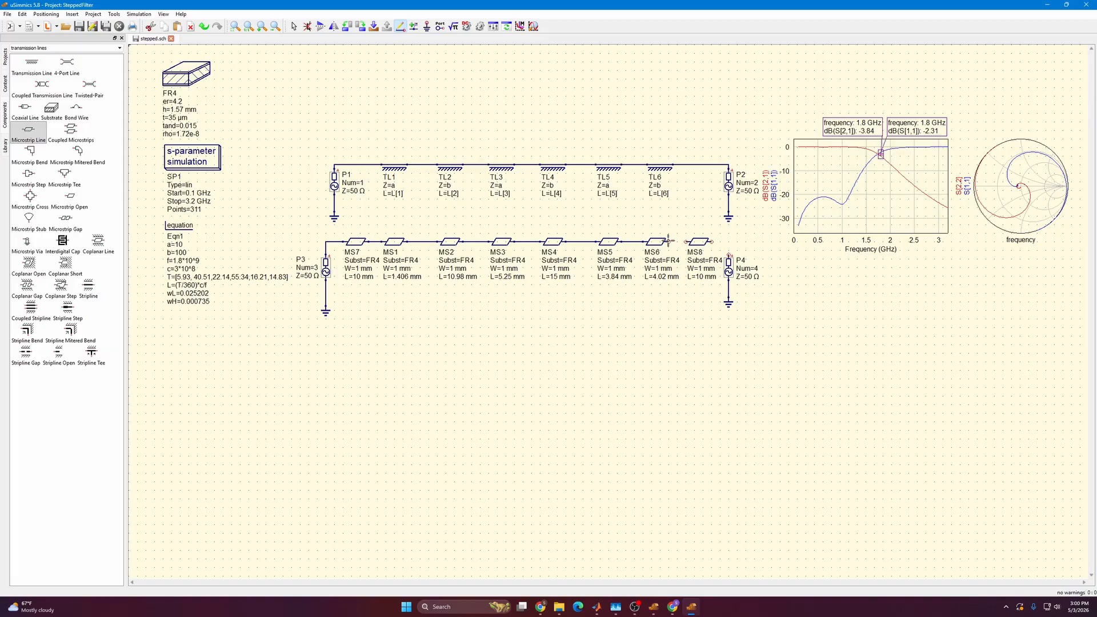
pyautogui.click(669, 242)
pyautogui.click(686, 241)
# Try to wire the free end of MS8 to source P4.
pyautogui.click(711, 242)
pyautogui.press('Escape')
pyautogui.click(729, 250)
pyautogui.moveTo(730, 268); pyautogui.dragTo(731, 270)
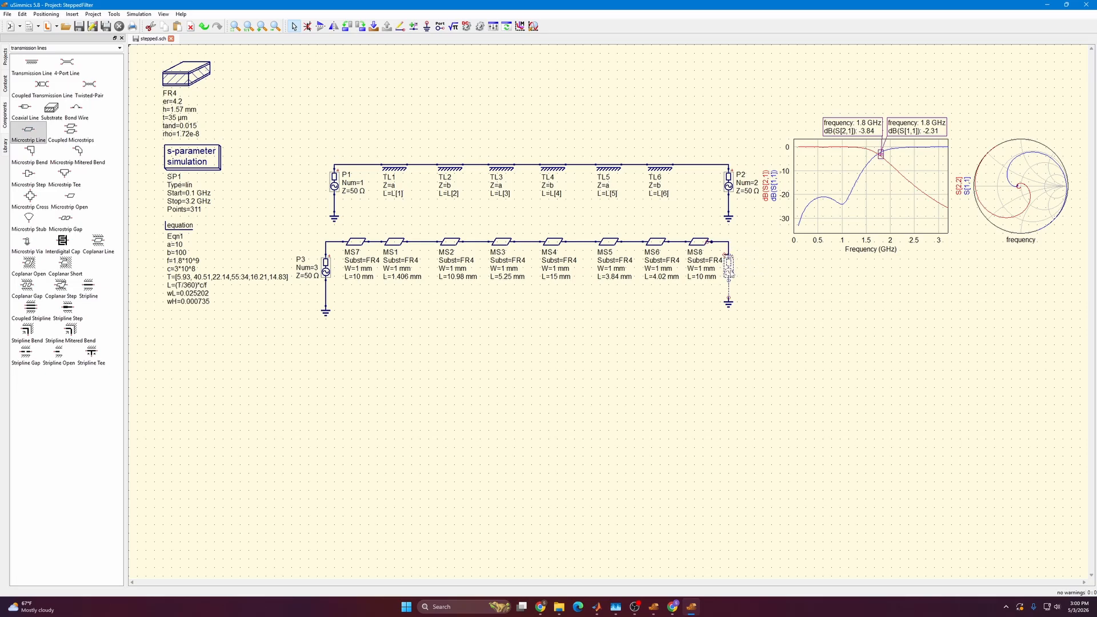
pyautogui.hotkey('ctrl', 'e')
pyautogui.keyDown('ctrl'); pyautogui.scroll(6, 730, 264); pyautogui.keyUp('ctrl')
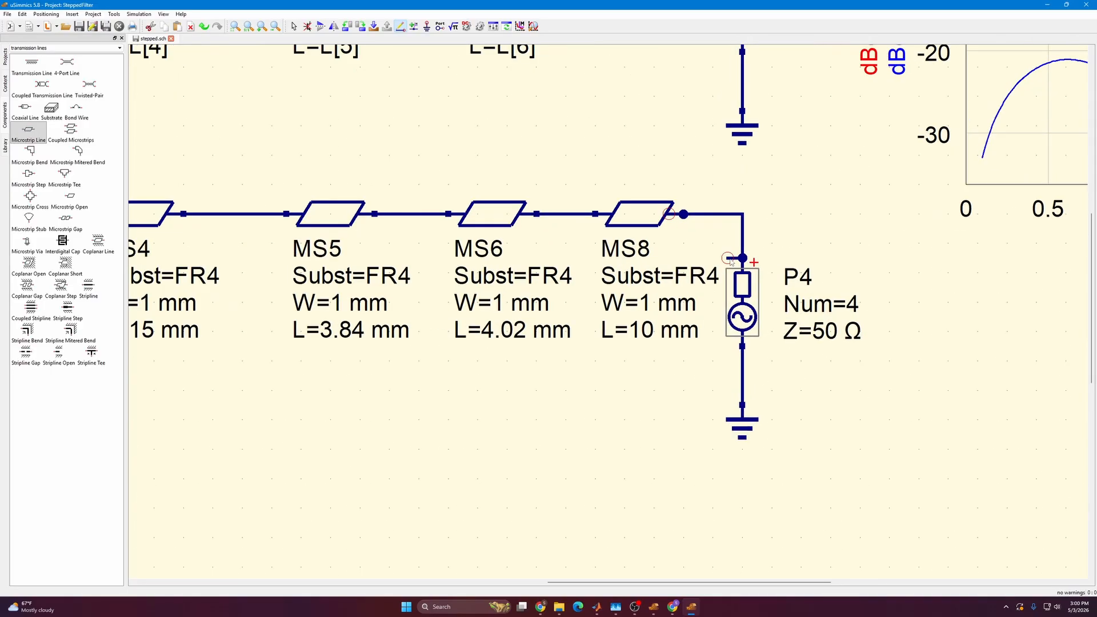
pyautogui.click(743, 302)
pyautogui.click(650, 219)
# Delete the faulty wires between MS8 and source P4.
pyautogui.press('Escape')
pyautogui.press('Delete')
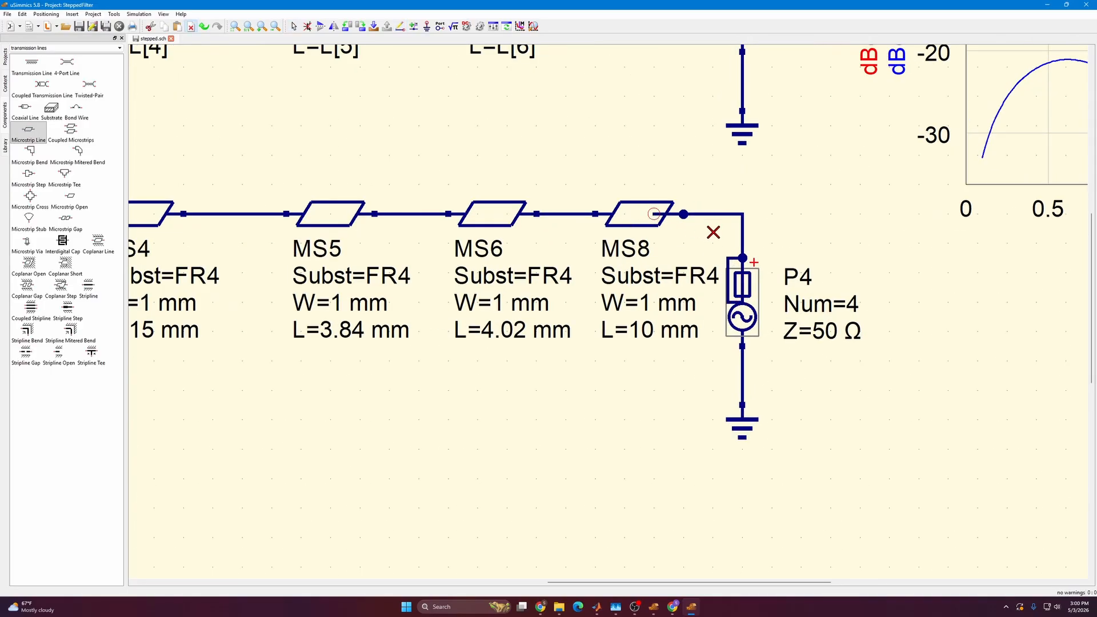
pyautogui.click(714, 214)
pyautogui.click(742, 215)
pyautogui.click(729, 256)
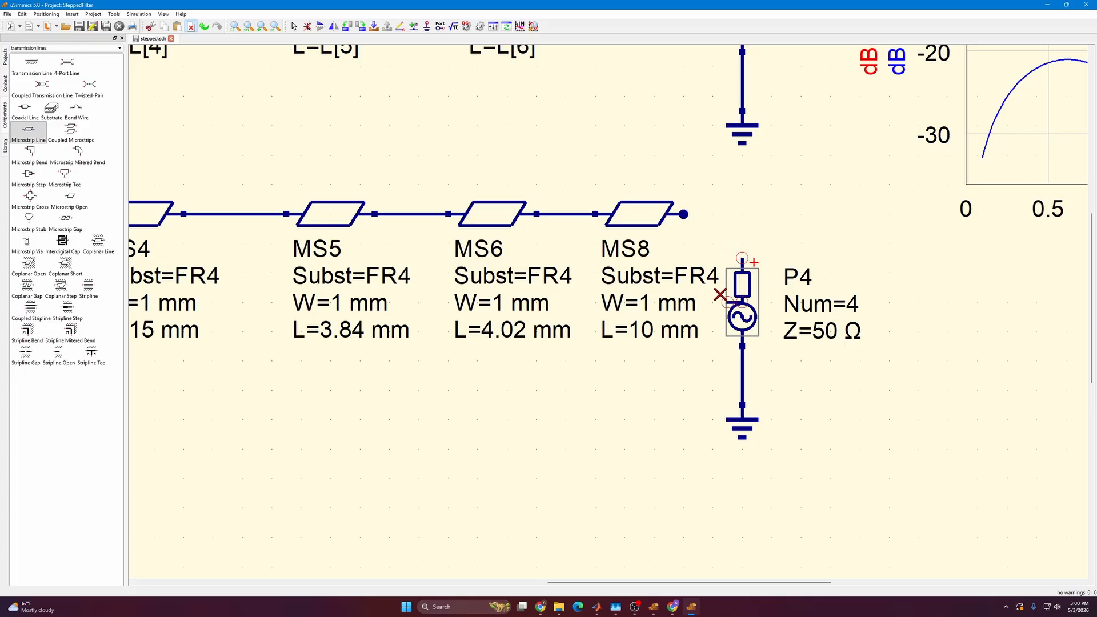
pyautogui.press('Escape')
# Move source P4 right and slightly down, and delete the leftover wire stub at its old place.
pyautogui.moveTo(742, 309); pyautogui.dragTo(801, 324)
pyautogui.moveTo(713, 323); pyautogui.dragTo(750, 293)
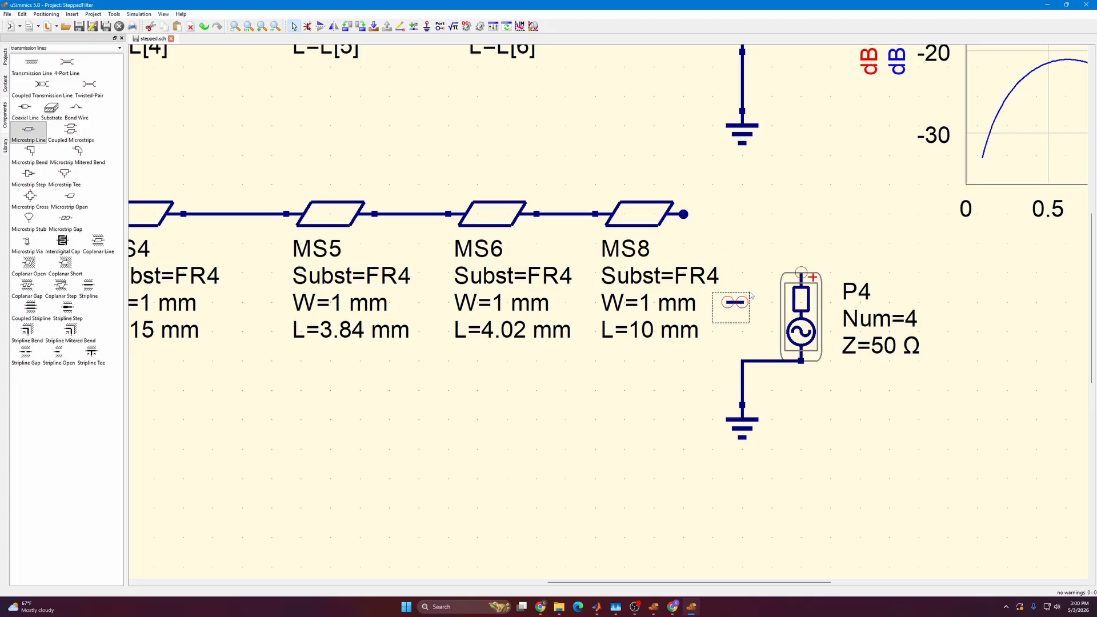
pyautogui.press('Delete')
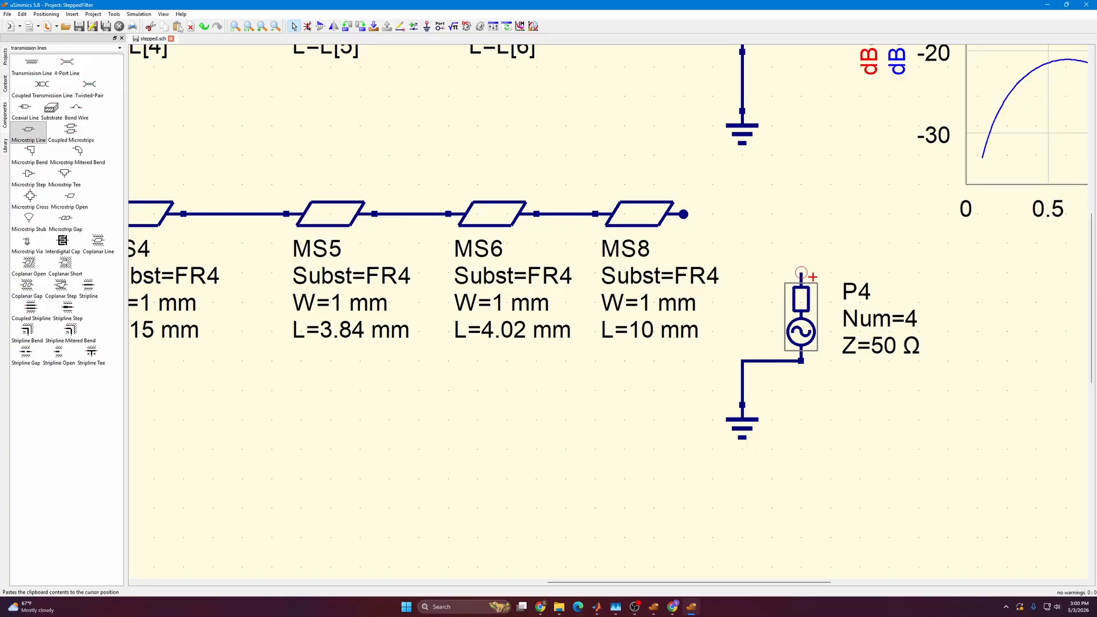
# Wire the free end of MS8 to the upper terminal of source P4.
pyautogui.hotkey('ctrl', 'e')
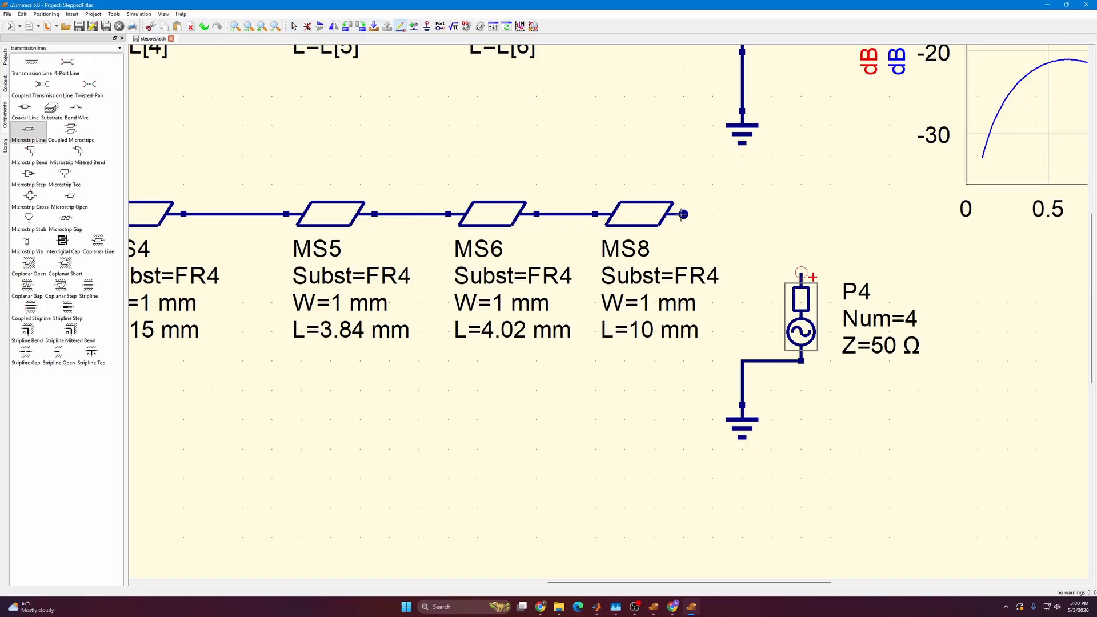
pyautogui.click(682, 215)
pyautogui.click(790, 215)
pyautogui.click(802, 214)
pyautogui.click(801, 273)
pyautogui.press('Escape')
# Set the widths of the outer microstrip lines MS7 and MS8 to 3.06 mm.
pyautogui.scroll(-1, 753, 264)
pyautogui.scroll(-3, 753, 263)
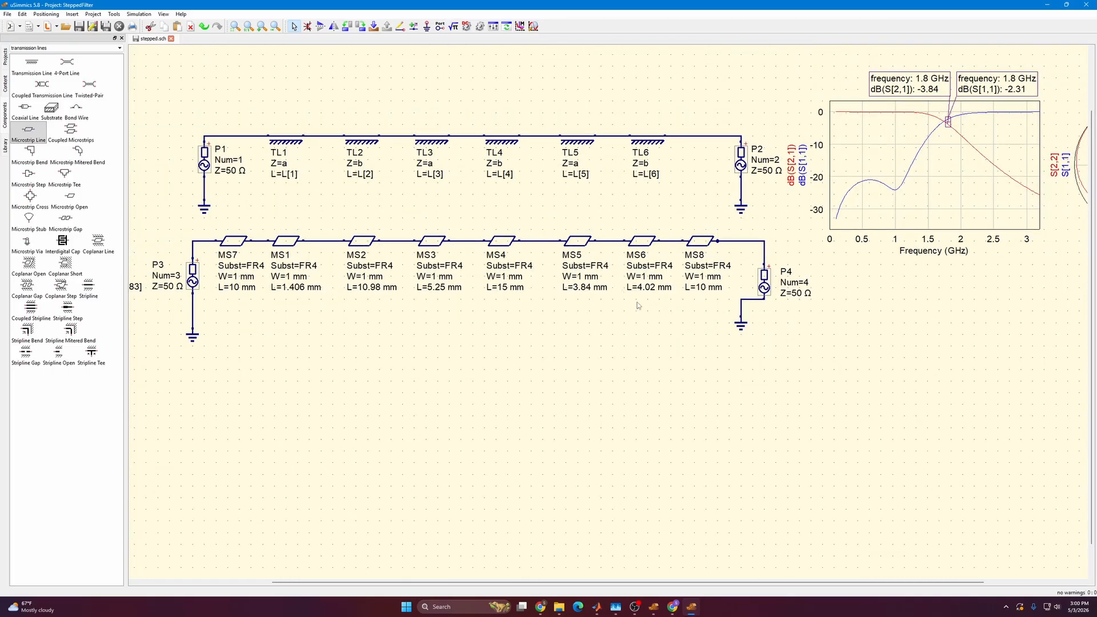
pyautogui.moveTo(405, 330); pyautogui.dragTo(493, 347)
pyautogui.scroll(-1, 493, 350)
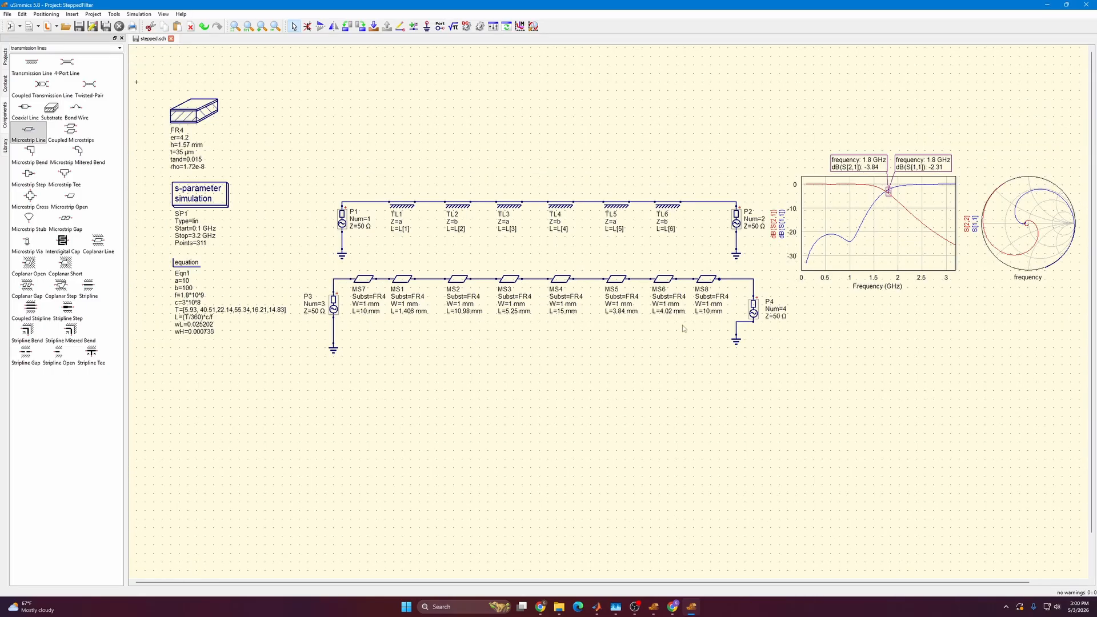
pyautogui.doubleClick(366, 310)
pyautogui.doubleClick(365, 303)
pyautogui.write('3.06')
pyautogui.press('Return')
pyautogui.doubleClick(708, 304)
pyautogui.write('3.06')
pyautogui.press('Return')
# Shift MS1 slightly right and set the widths of MS1, MS2 and MS3 to wL, wH and wL.
pyautogui.moveTo(403, 279); pyautogui.dragTo(411, 279)
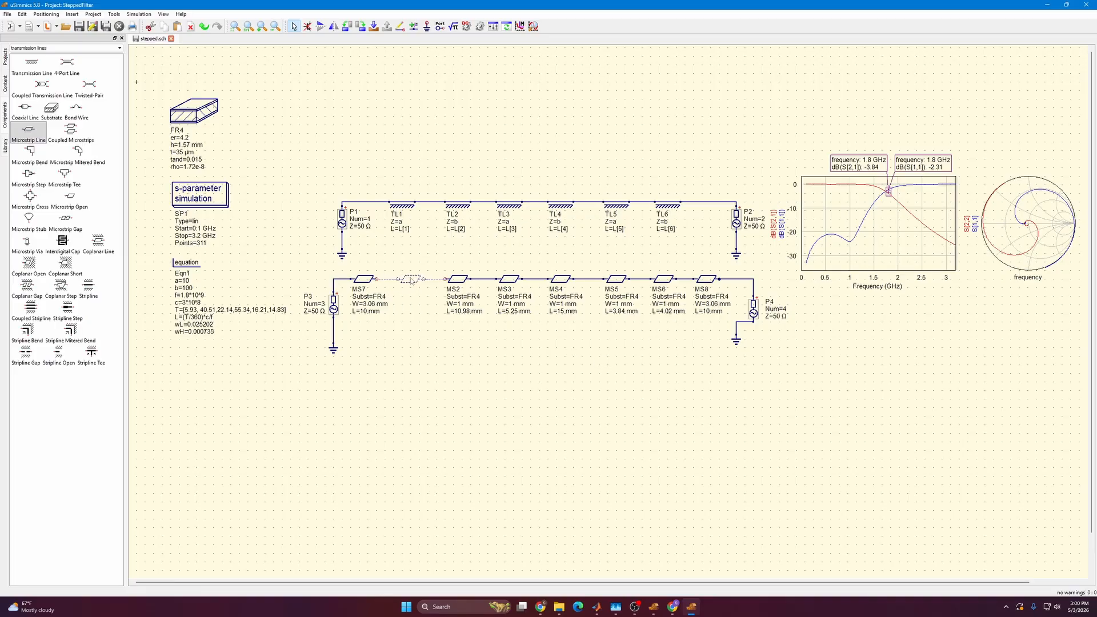
pyautogui.doubleClick(413, 304)
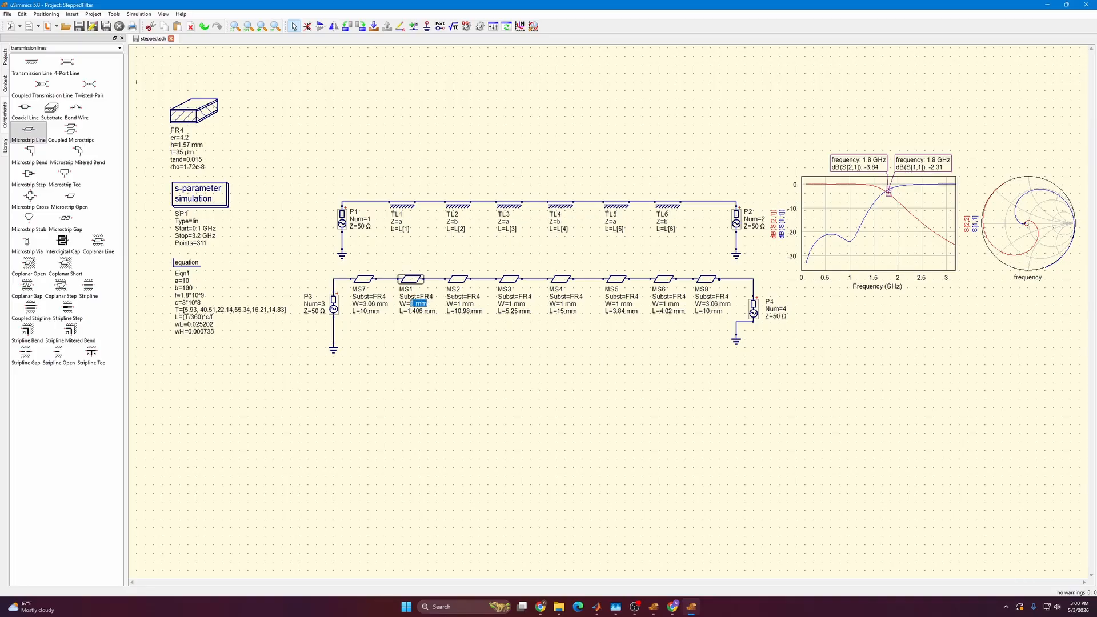
pyautogui.write('wL')
pyautogui.doubleClick(466, 304)
# Set the widths of MS4, MS5 and MS6 to wH, wL and wH.
pyautogui.write('wH')
pyautogui.doubleClick(514, 304)
pyautogui.write('wL')
pyautogui.doubleClick(563, 305)
pyautogui.write('w')
pyautogui.doubleClick(623, 305)
pyautogui.write('wH')
pyautogui.doubleClick(669, 304)
pyautogui.write('wH')
pyautogui.press('BackSpace')
pyautogui.doubleClick(621, 304)
pyautogui.click(623, 305)
pyautogui.press('BackSpace')
pyautogui.write('L')
pyautogui.press('Return')
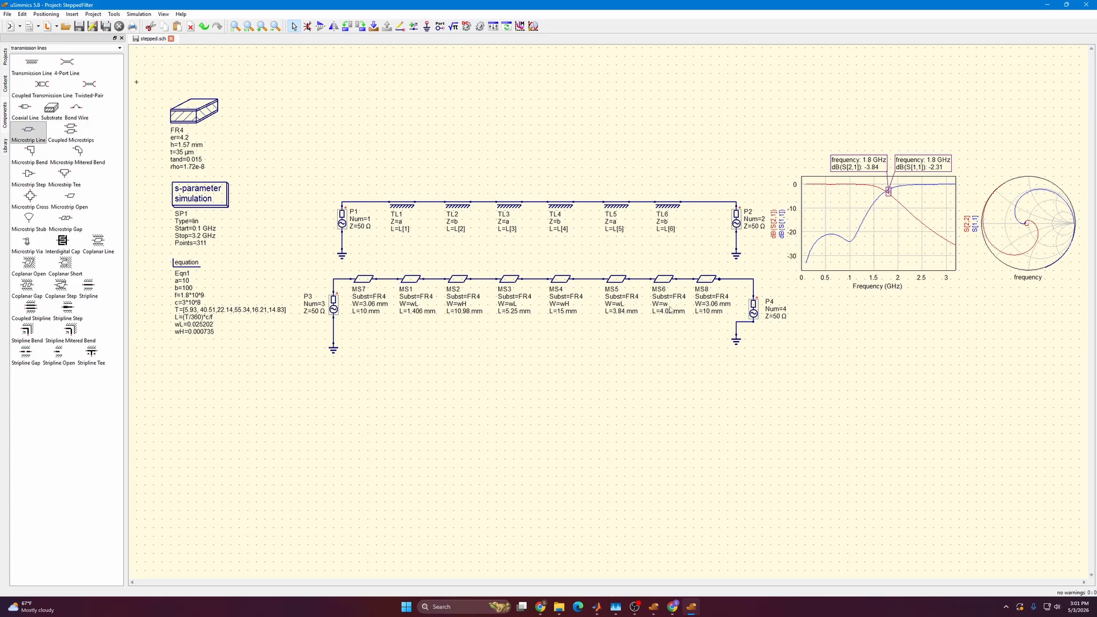
pyautogui.doubleClick(666, 304)
pyautogui.write('H')
# Duplicate the response plot and Smith chart below the originals, and line up the copied marker labels.
pyautogui.click(874, 265)
pyautogui.keyDown('ctrl'); pyautogui.click(1014, 241); pyautogui.keyUp('ctrl')
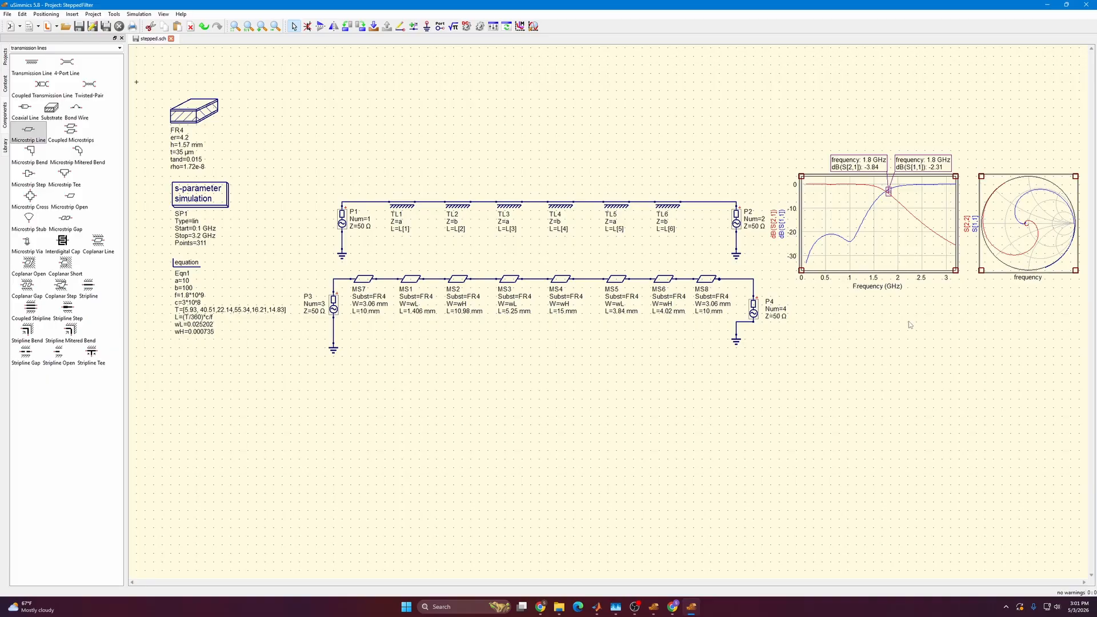
pyautogui.hotkey('ctrl', 'c')
pyautogui.hotkey('ctrl', 'v')
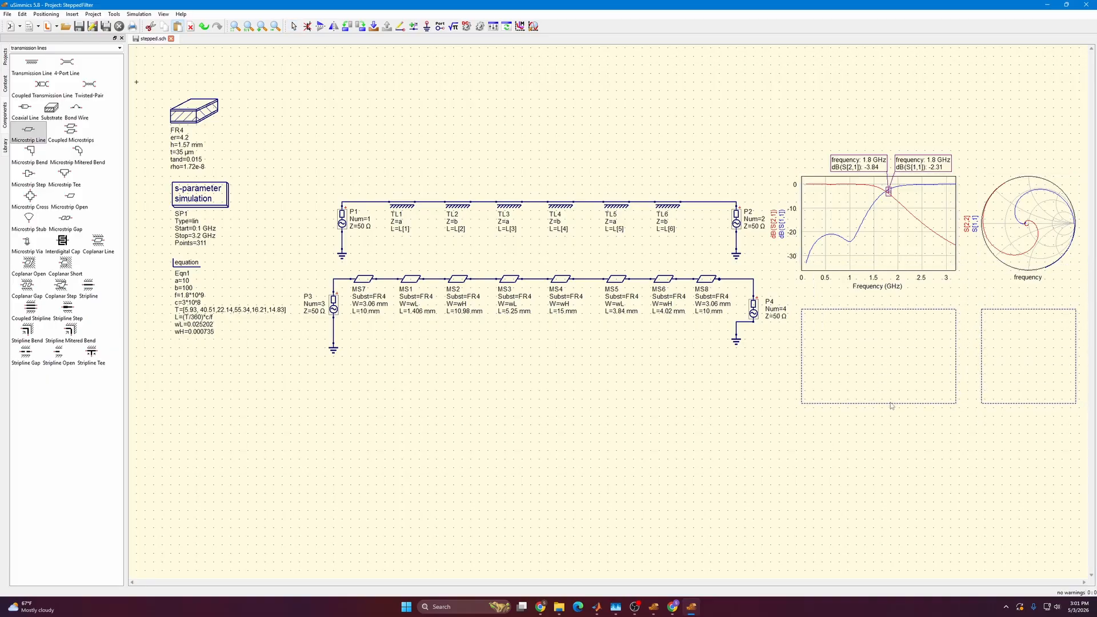
pyautogui.click(895, 406)
pyautogui.moveTo(869, 299); pyautogui.dragTo(862, 304)
pyautogui.moveTo(910, 300); pyautogui.dragTo(909, 304)
pyautogui.click(965, 302)
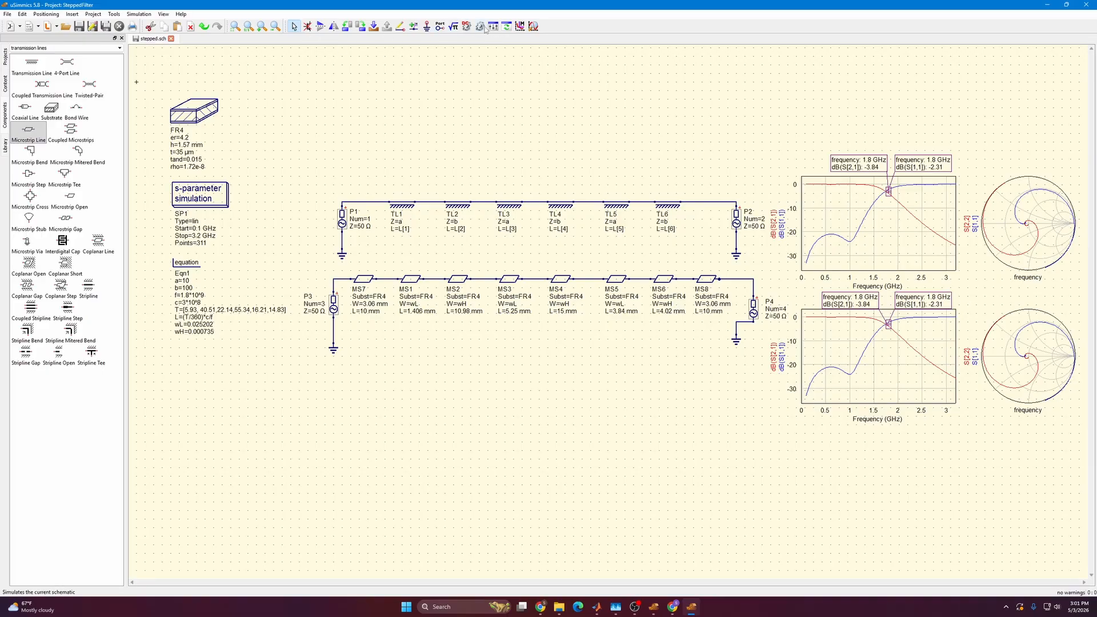
# Remove the dB(S[1,1]) and dB(S[2,1]) graphs from the copied response plot.
pyautogui.doubleClick(824, 352)
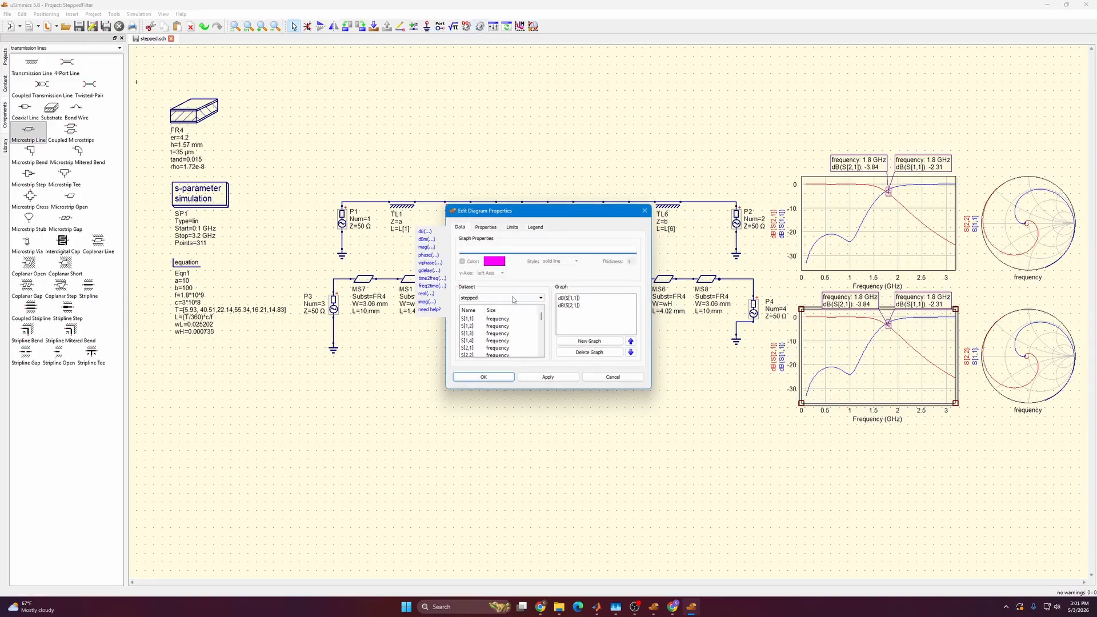
pyautogui.click(569, 298)
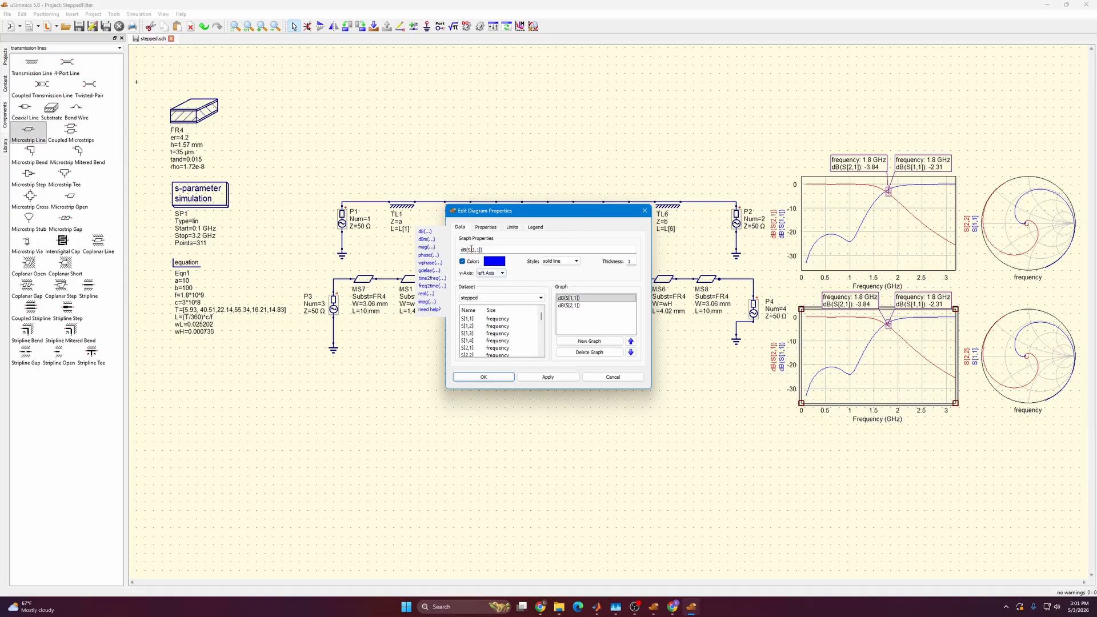
pyautogui.scroll(-1, 485, 328)
pyautogui.click(590, 352)
pyautogui.click(589, 352)
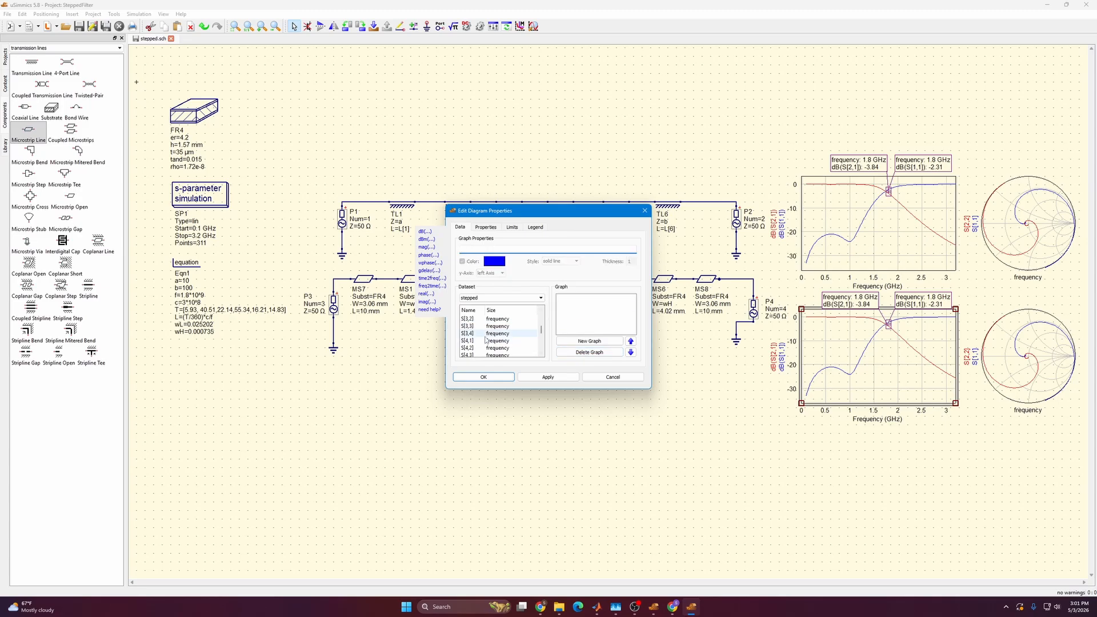
# Add dB(S[3,3]) and dB(S[4,3]) graphs from the stepped dataset to the copied response plot.
pyautogui.doubleClick(477, 327)
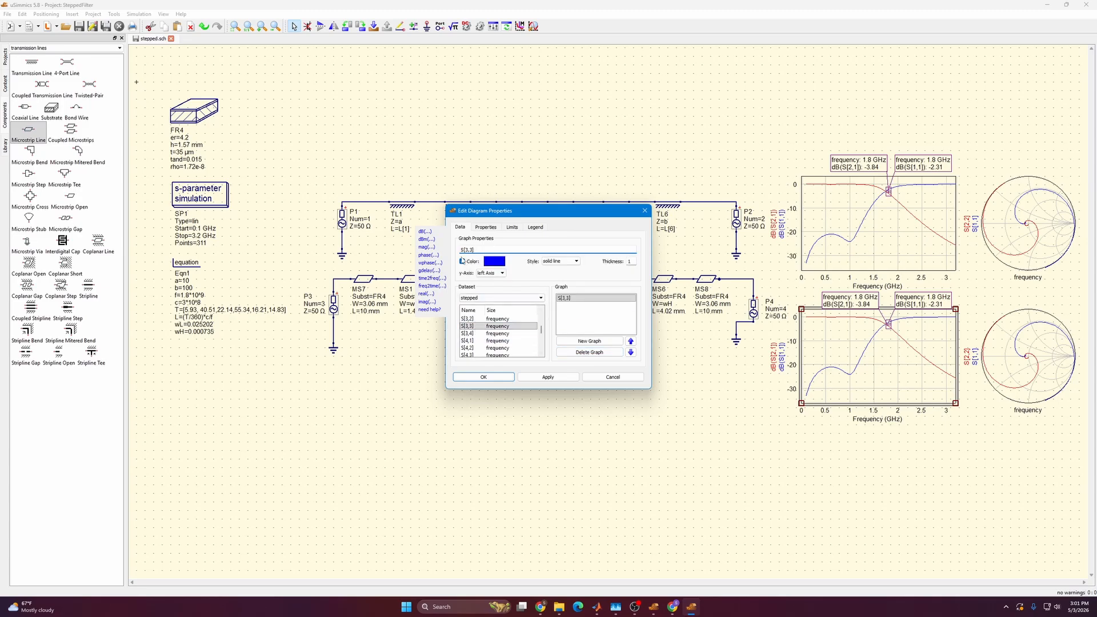
pyautogui.doubleClick(428, 233)
pyautogui.scroll(-1, 485, 339)
pyautogui.doubleClick(481, 334)
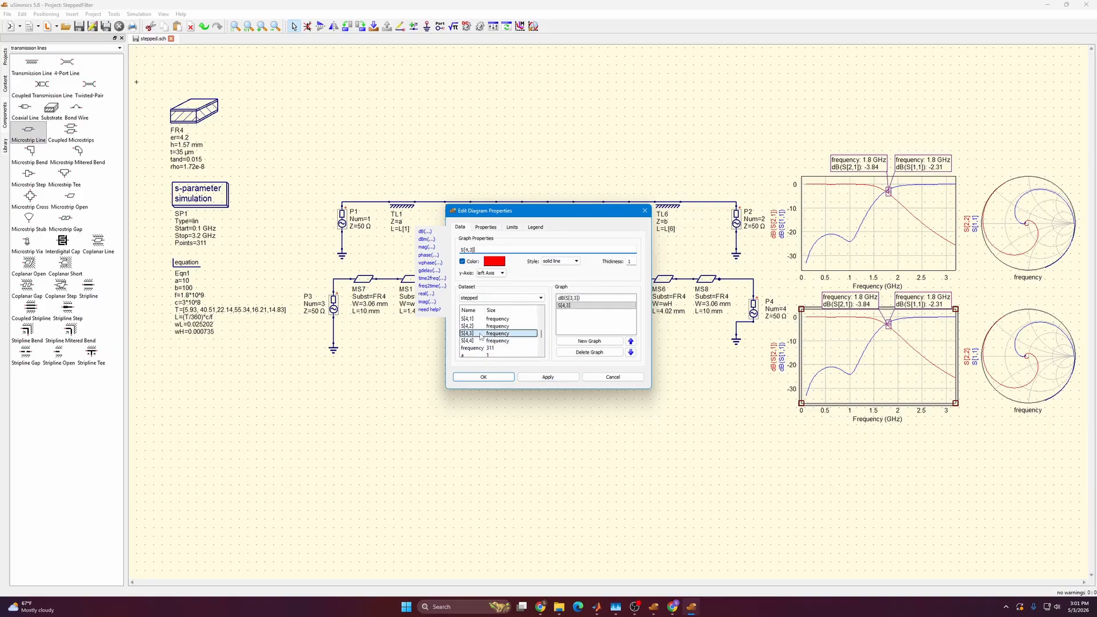
pyautogui.doubleClick(428, 233)
pyautogui.click(538, 379)
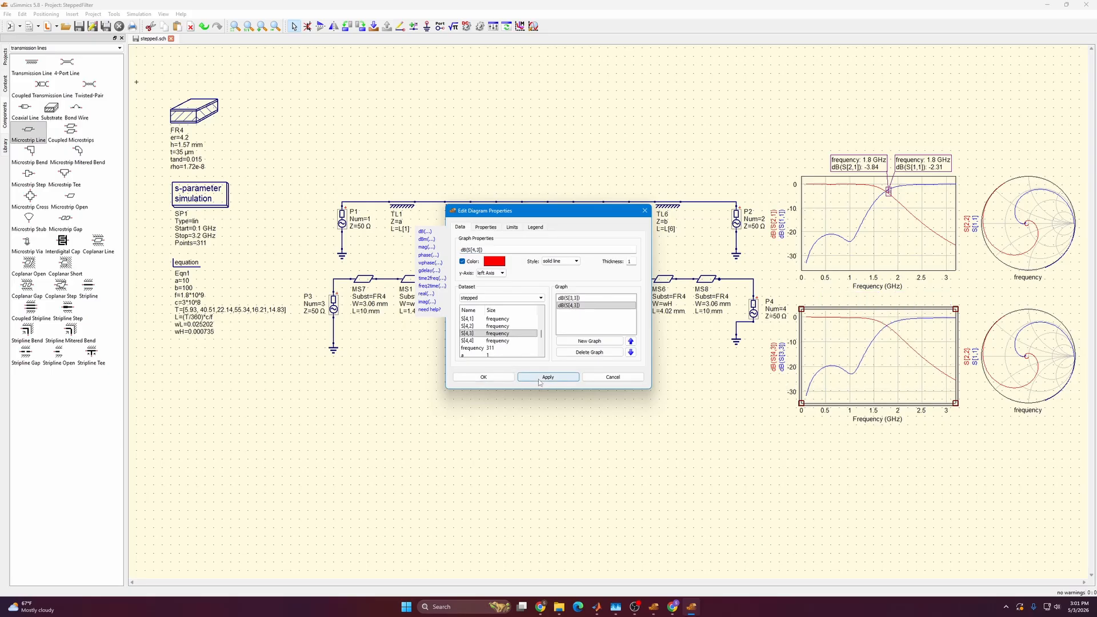
pyautogui.click(503, 377)
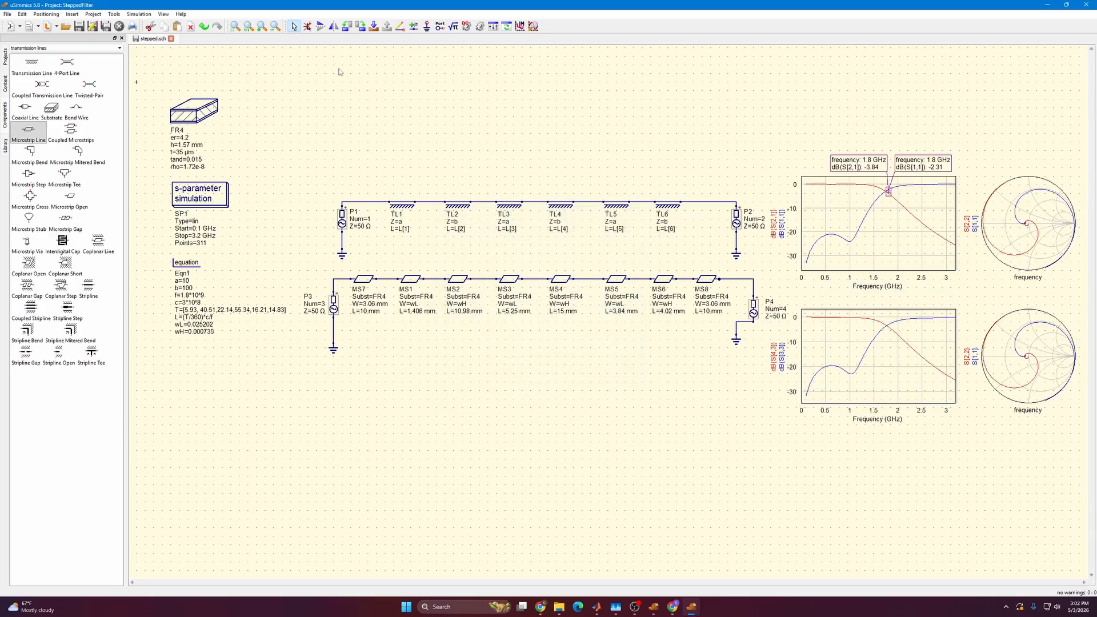
# Place markers on the dB(S[3,3]) and dB(S[4,3]) curves at 1.8 GHz, with their labels side by side above the lower plot.
pyautogui.click(891, 323)
pyautogui.click(895, 331)
pyautogui.press('Escape')
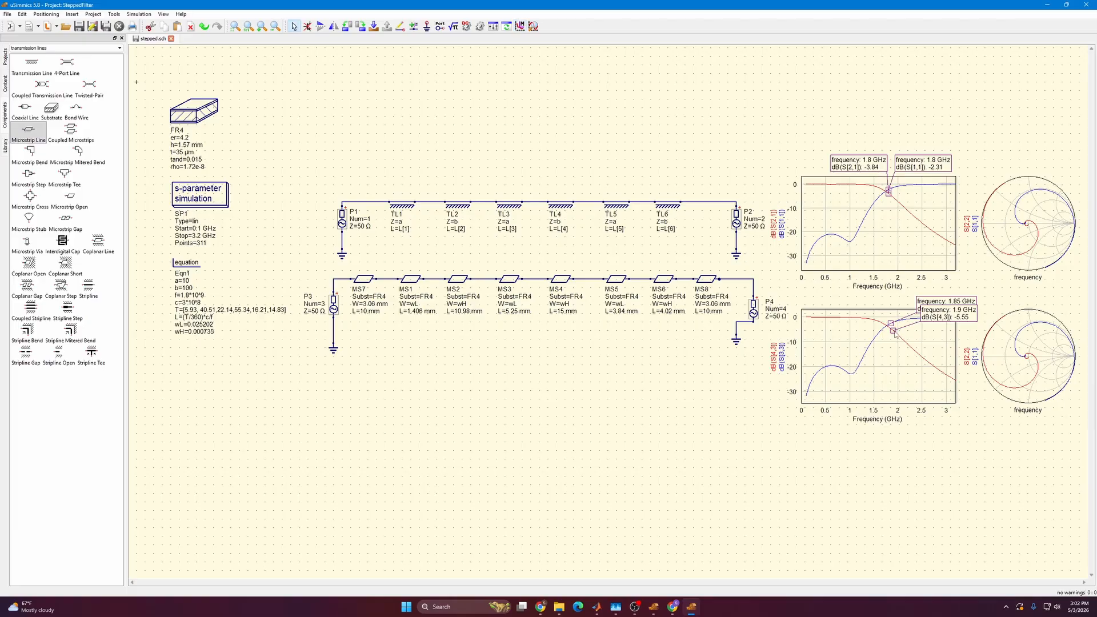
pyautogui.moveTo(895, 333); pyautogui.dragTo(830, 305)
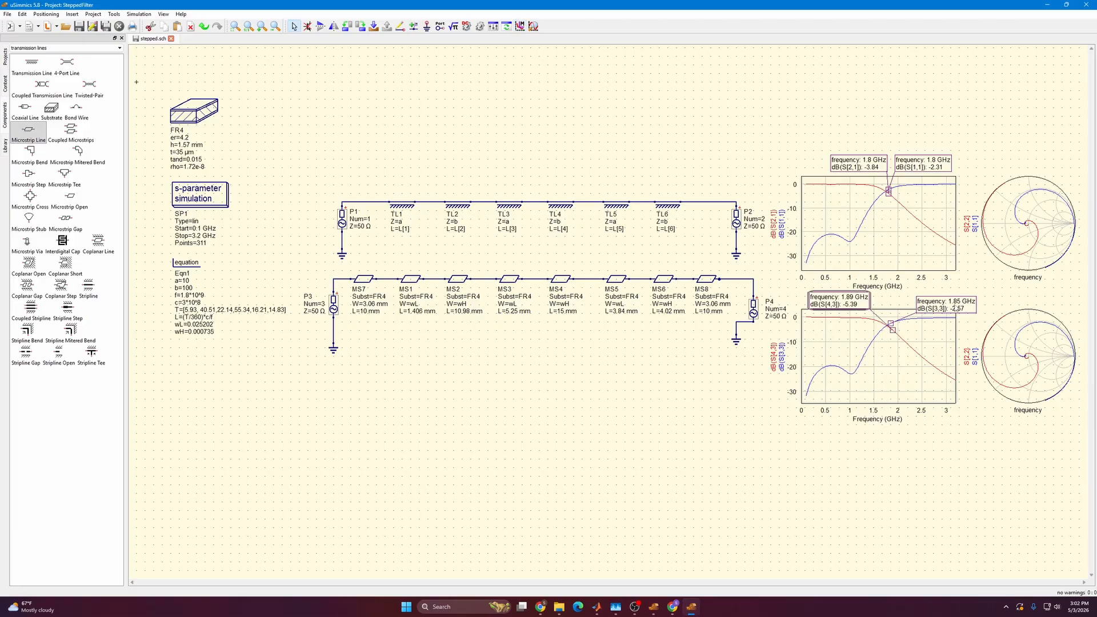
pyautogui.moveTo(953, 307)
pyautogui.mouseDown()
pyautogui.moveTo(936, 300)
pyautogui.moveTo(888, 327)
pyautogui.mouseUp()
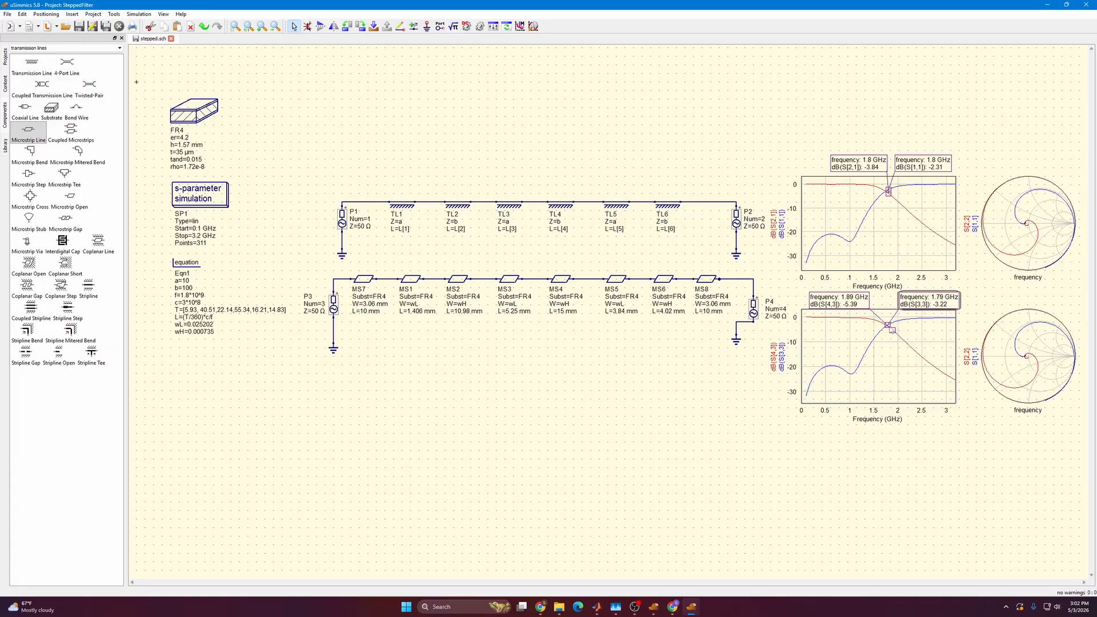
pyautogui.press('Right')
pyautogui.press('Right')
pyautogui.press('Left')
pyautogui.moveTo(896, 335); pyautogui.dragTo(889, 326)
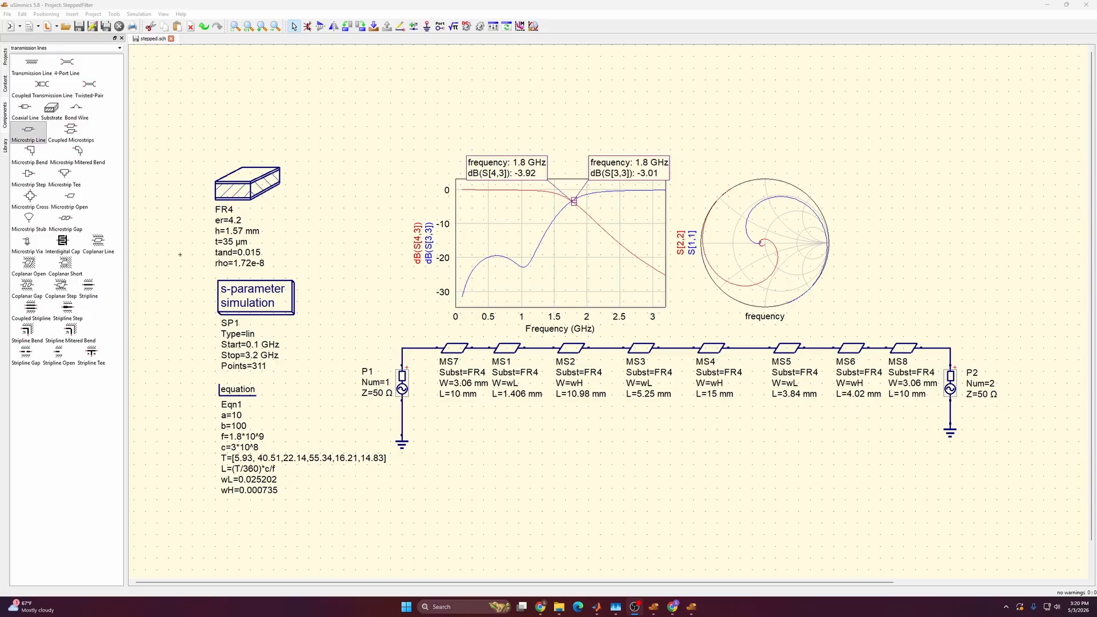
# Export the microstrip schematic in Itecad format as stepped.ite, replacing the existing file.
pyautogui.click(7, 15)
pyautogui.click(24, 141)
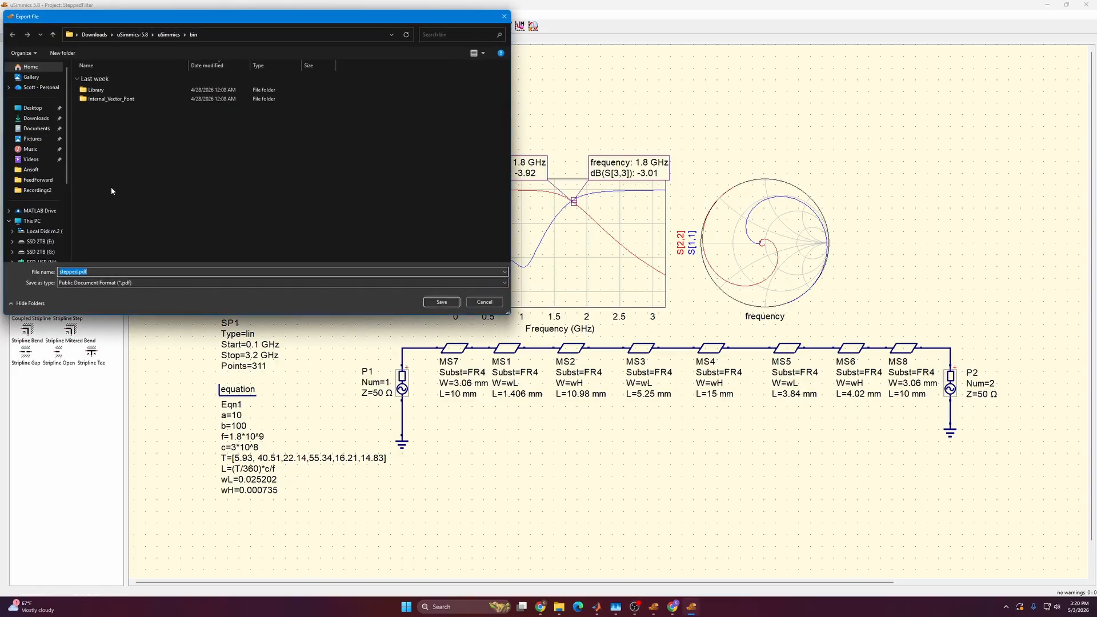
pyautogui.click(97, 283)
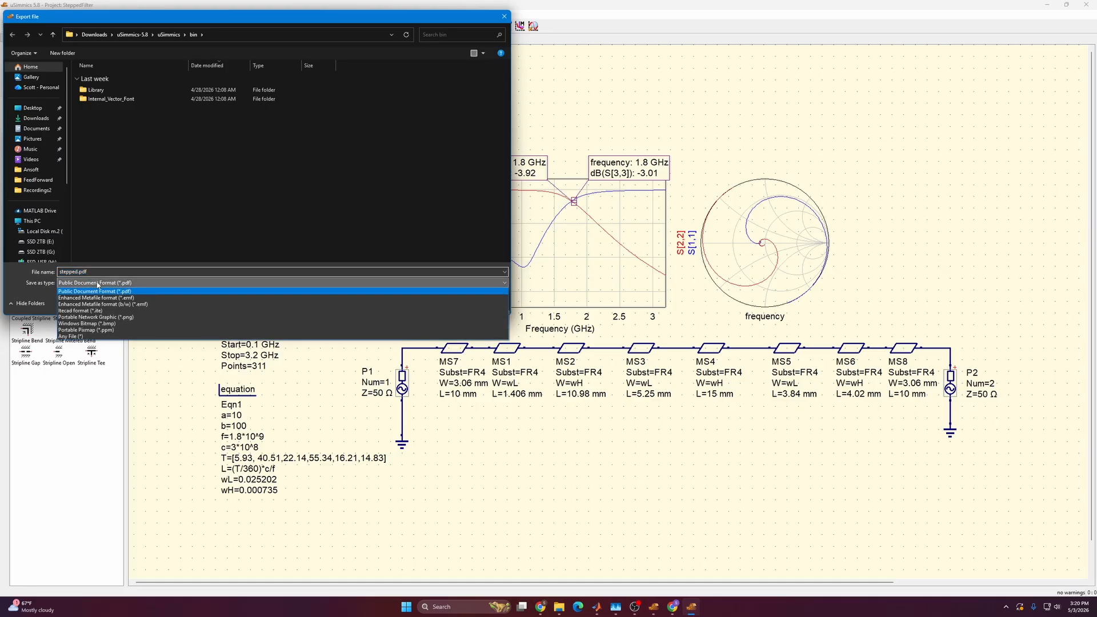
pyautogui.click(112, 310)
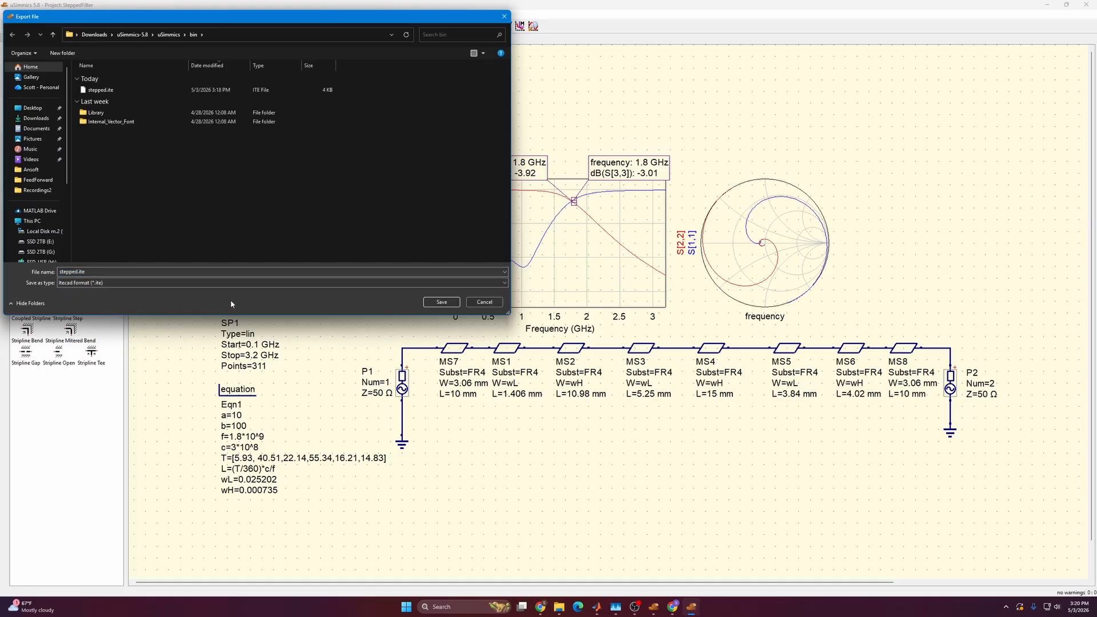
pyautogui.click(442, 302)
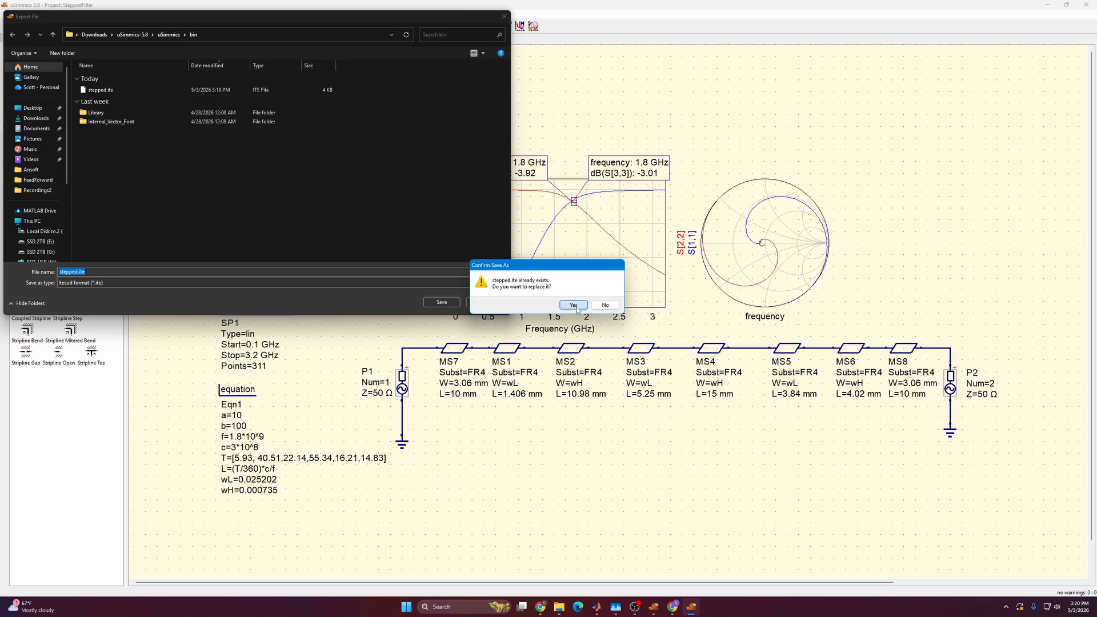
pyautogui.click(576, 307)
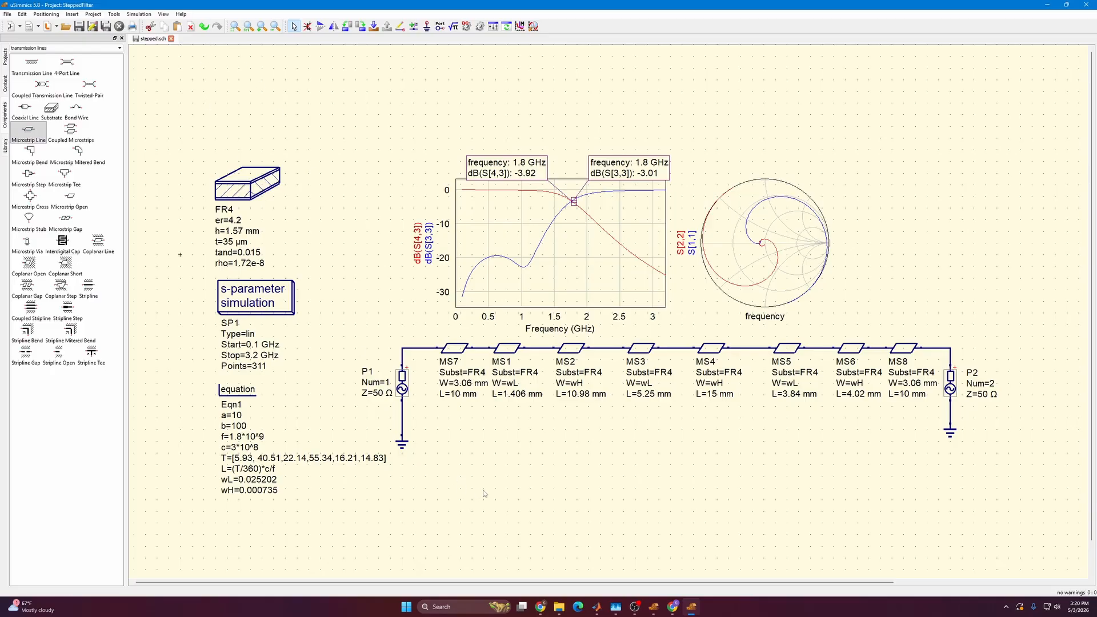
# Switch to the Google Slides presentation and examine the Gerber slides on copying QtOpenGL4.dll from v5.8 into the v5.9 bin folder.
pyautogui.moveTo(673, 607)
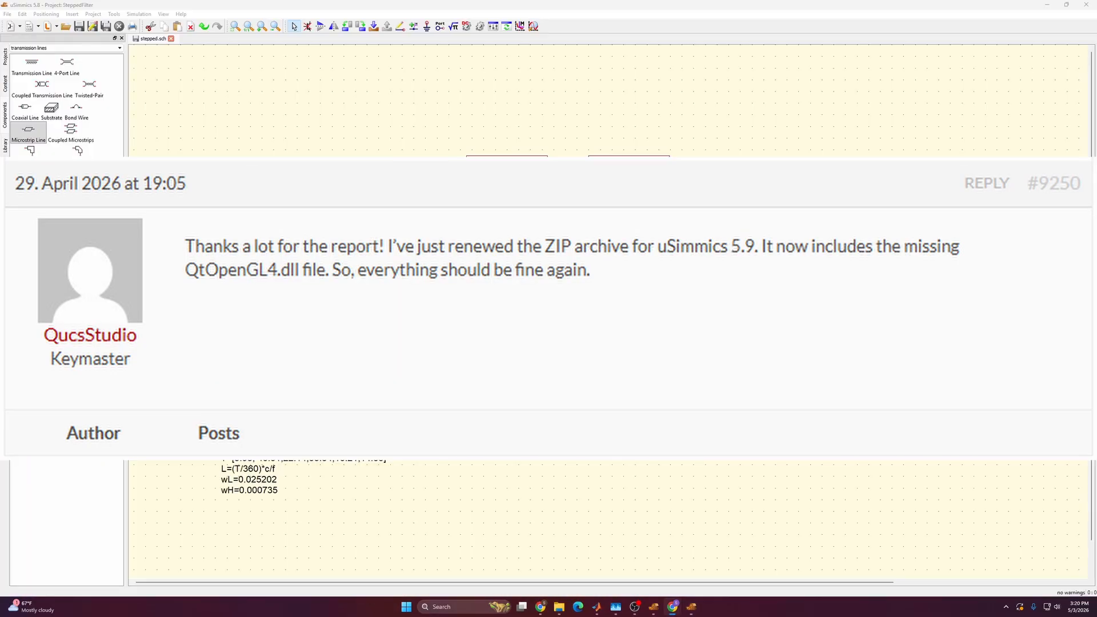
pyautogui.moveTo(1096, 257); pyautogui.dragTo(487, 1)
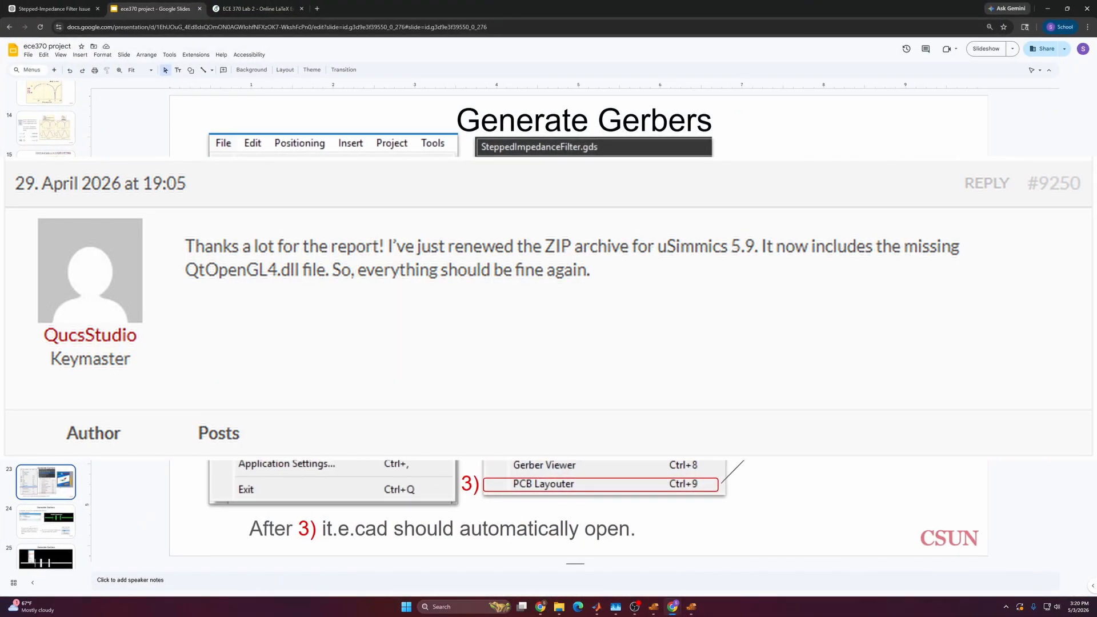
pyautogui.click(48, 443)
pyautogui.click(47, 404)
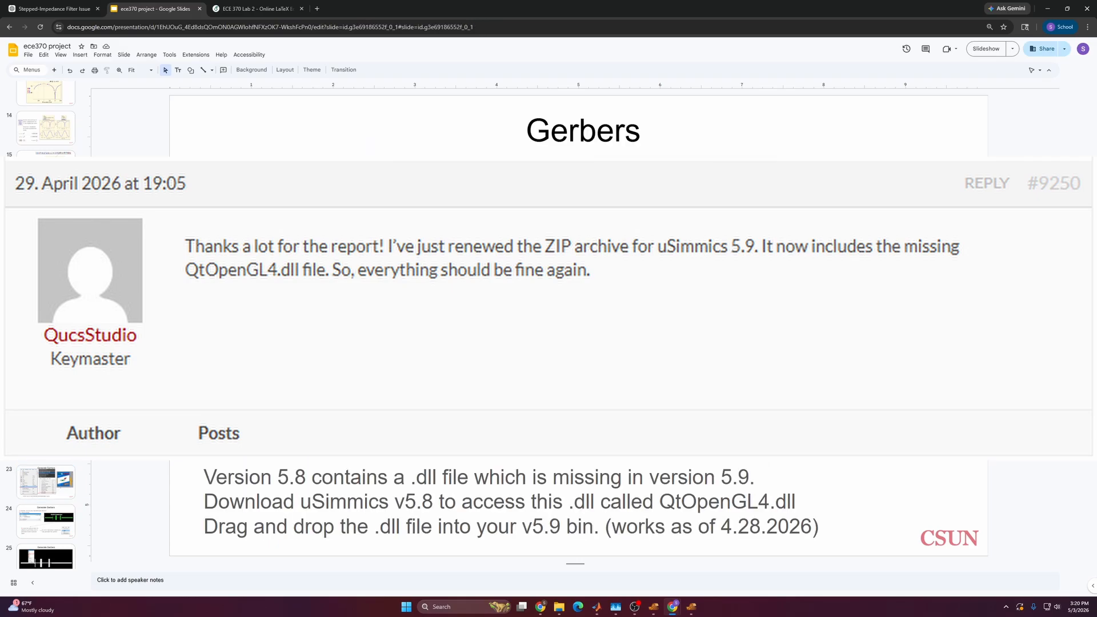
pyautogui.scroll(6, 299, 372)
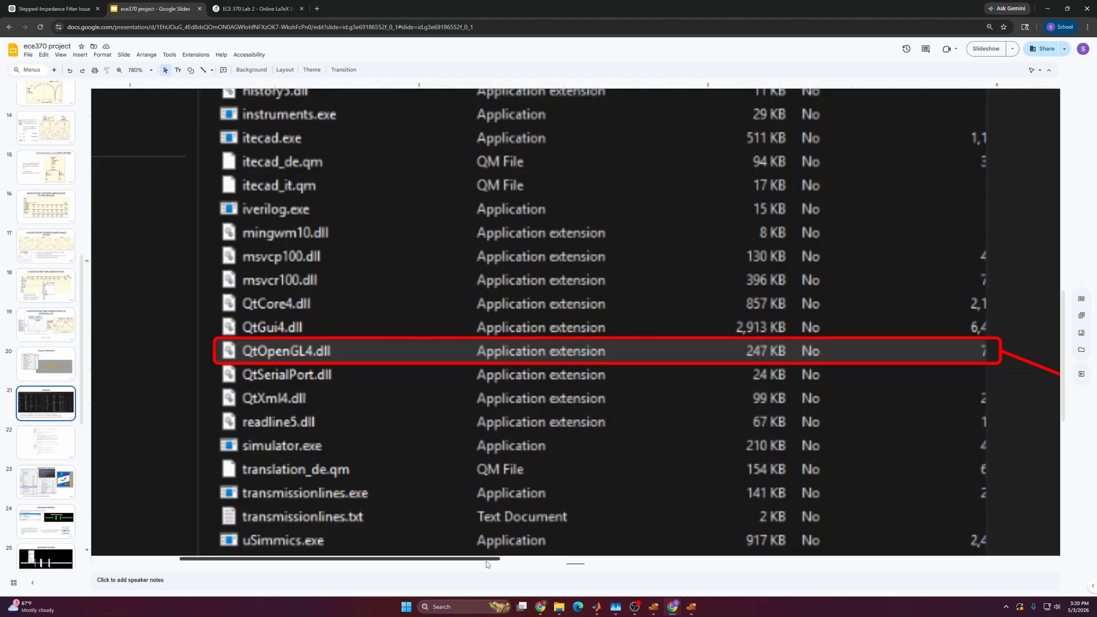
pyautogui.moveTo(487, 564); pyautogui.dragTo(958, 563)
pyautogui.scroll(-5, 827, 453)
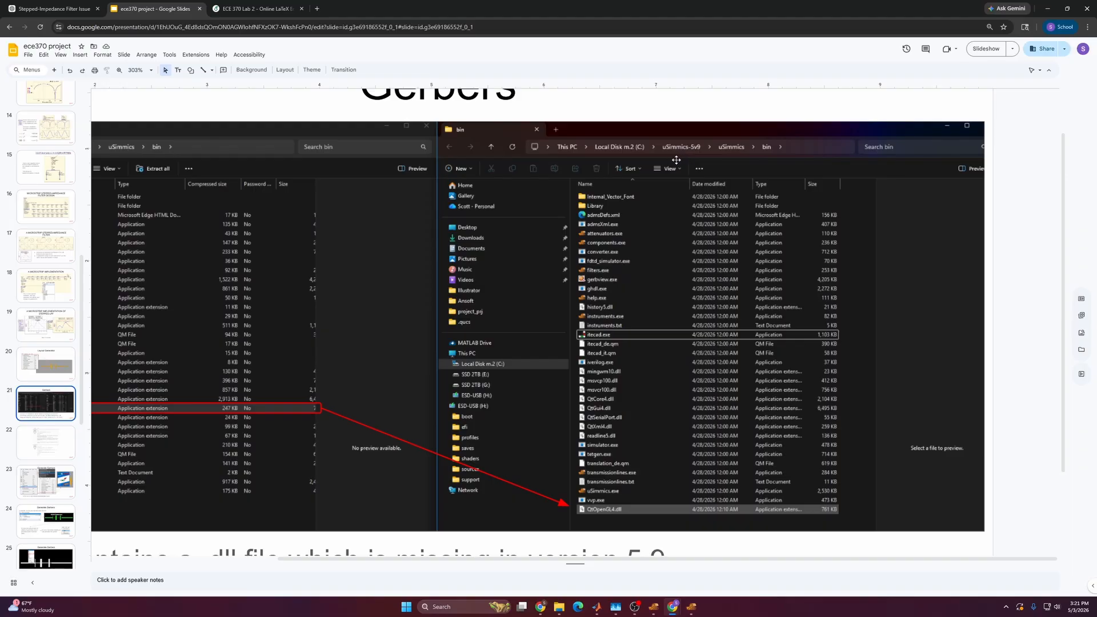
pyautogui.click(1049, 8)
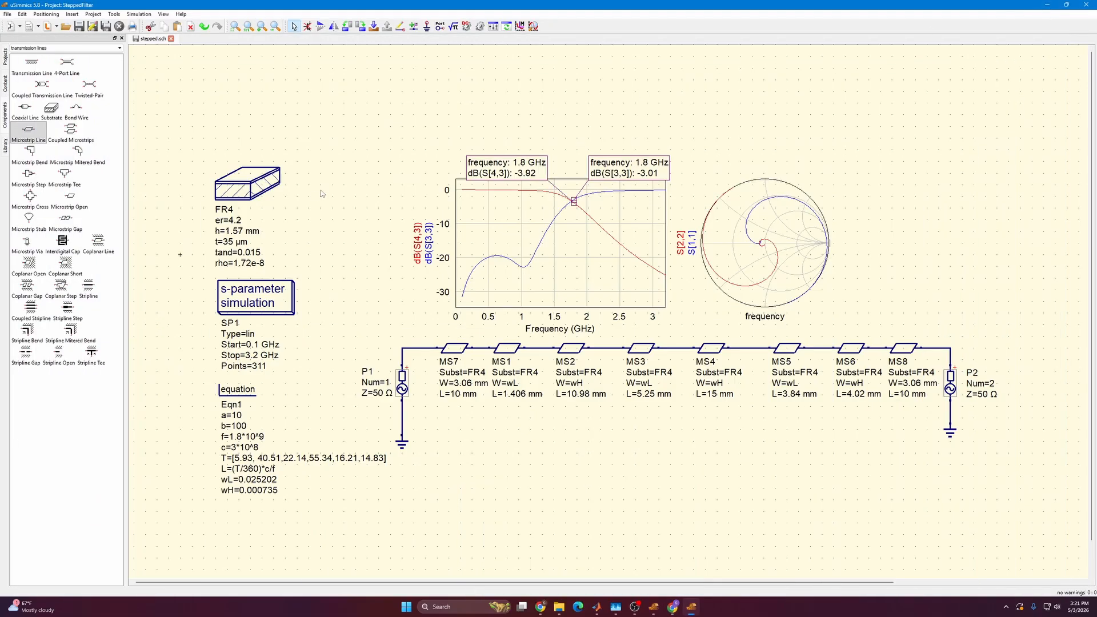
# Launch the PCB layouter from uSimmics and open the project SteppedImpedanceFilter.ite.
pyautogui.click(112, 14)
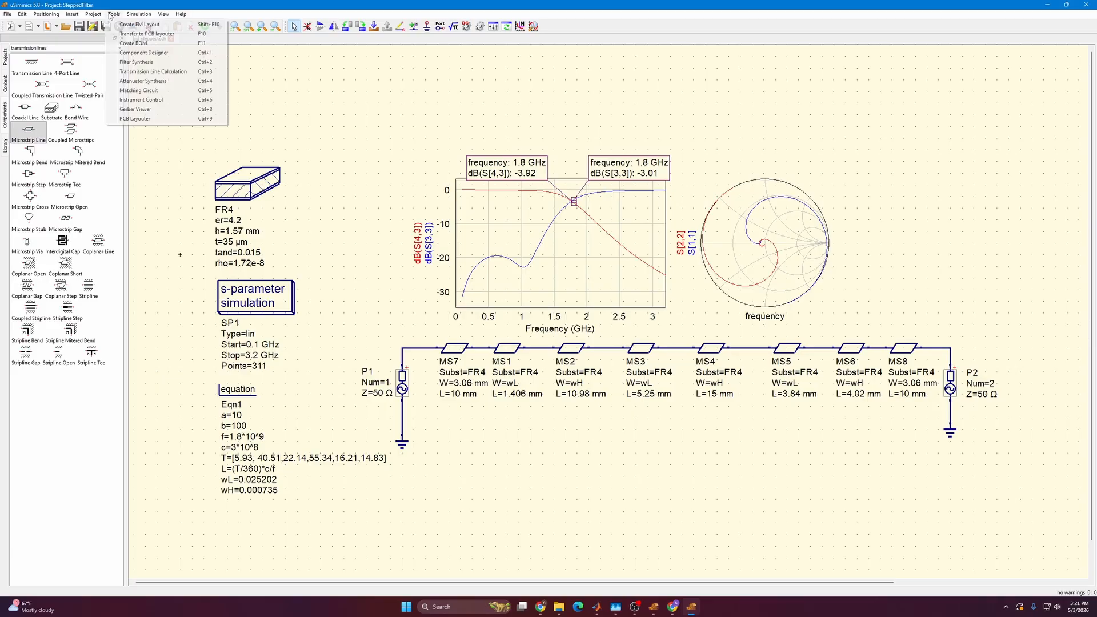
pyautogui.click(171, 119)
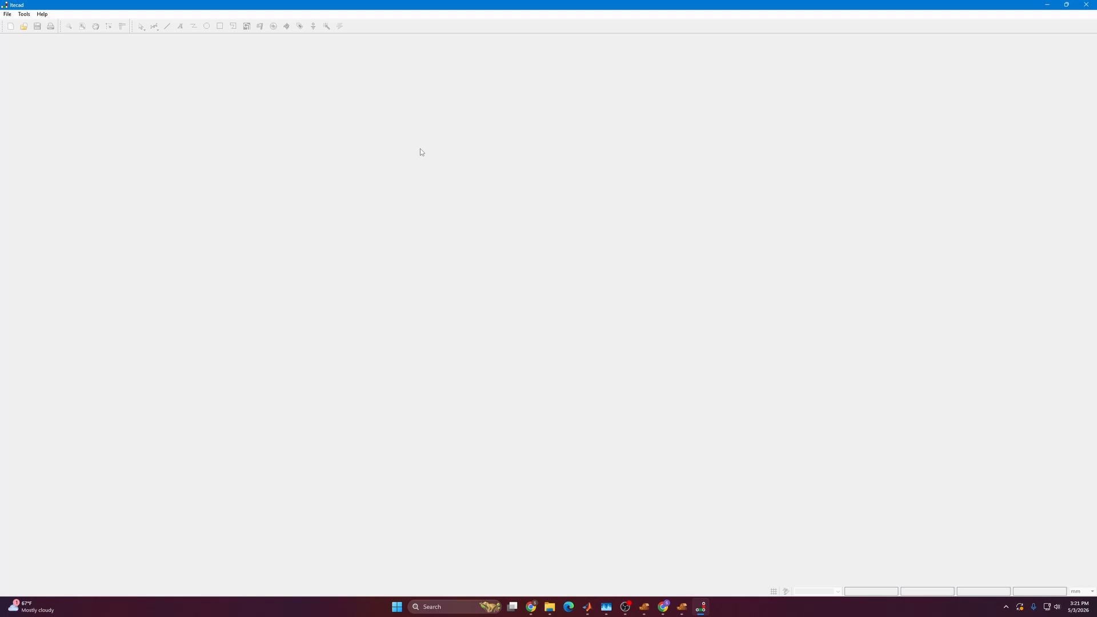
pyautogui.click(8, 14)
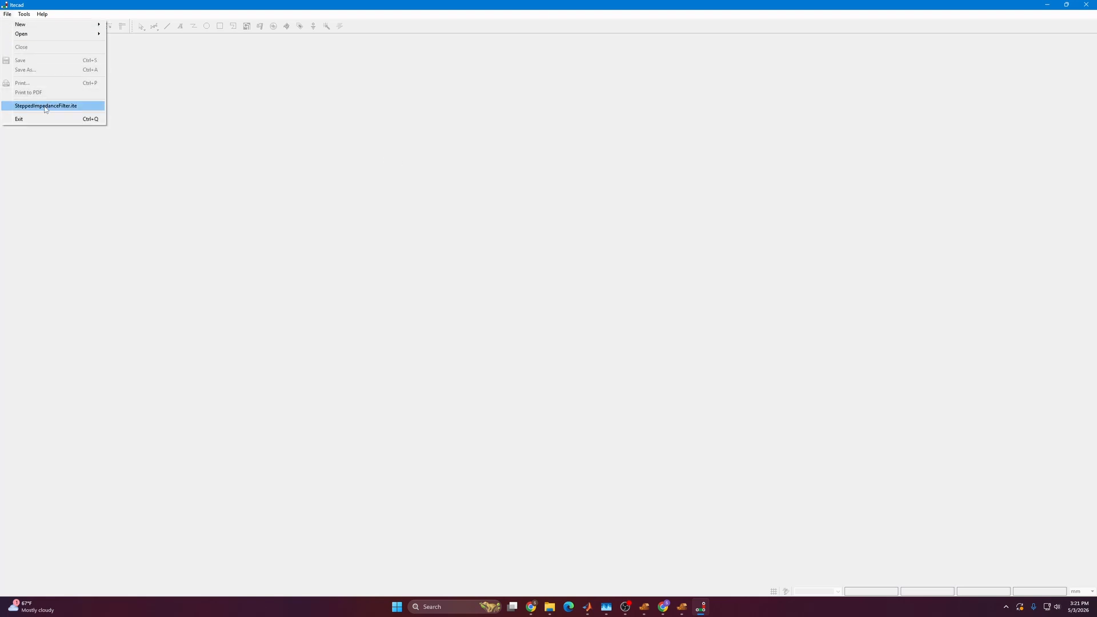
pyautogui.moveTo(68, 34)
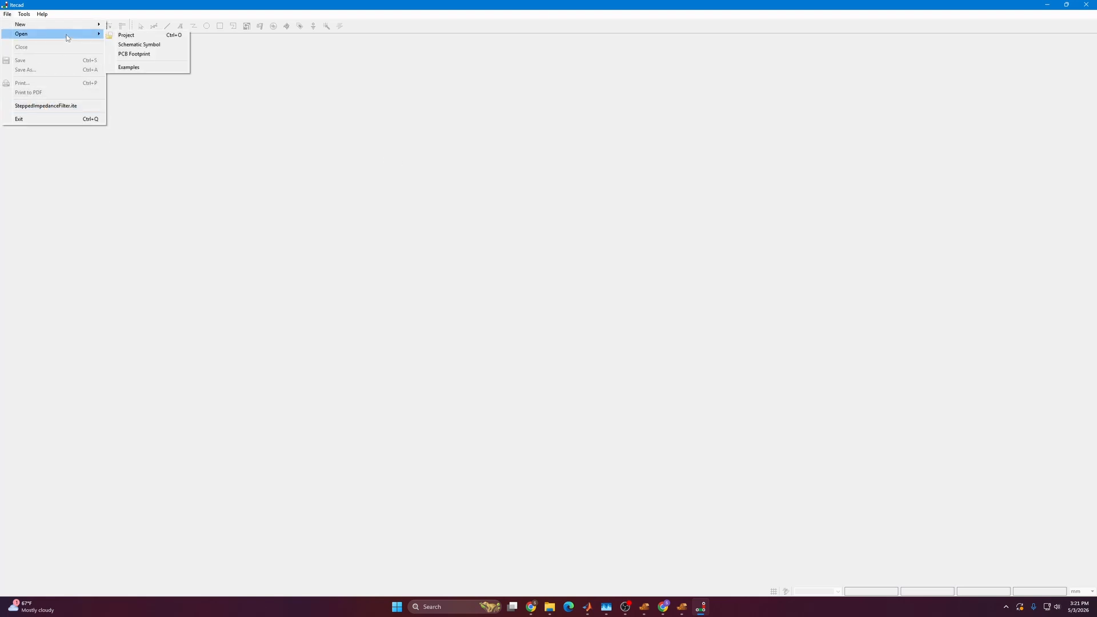
pyautogui.click(139, 36)
pyautogui.click(507, 261)
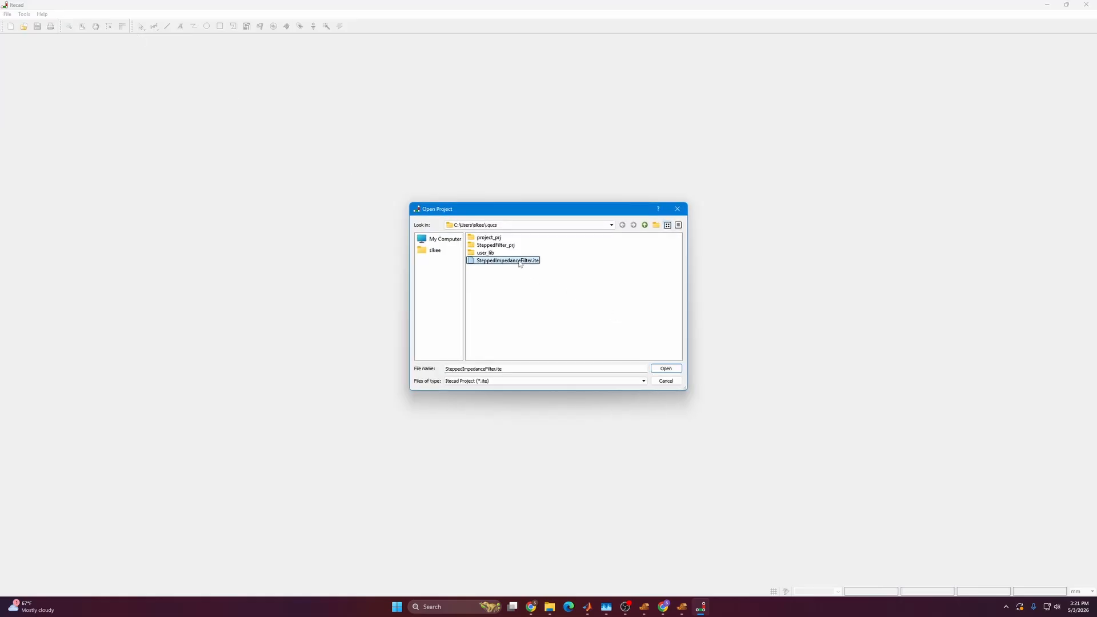
pyautogui.click(663, 371)
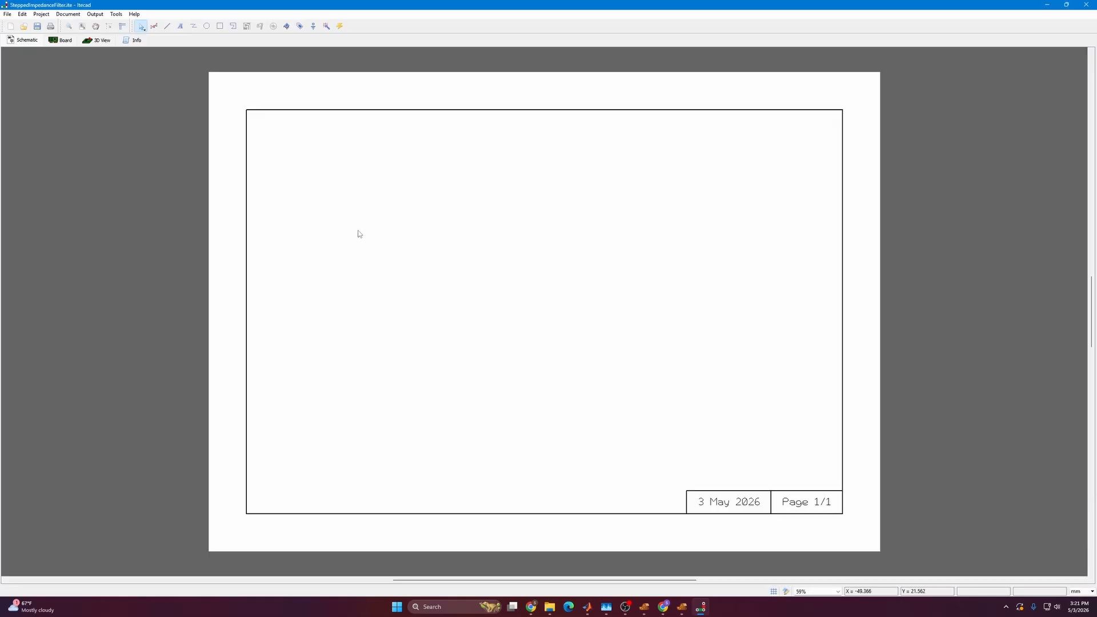
# View the filter's board layout and check the available Gerber and drill output options.
pyautogui.click(61, 40)
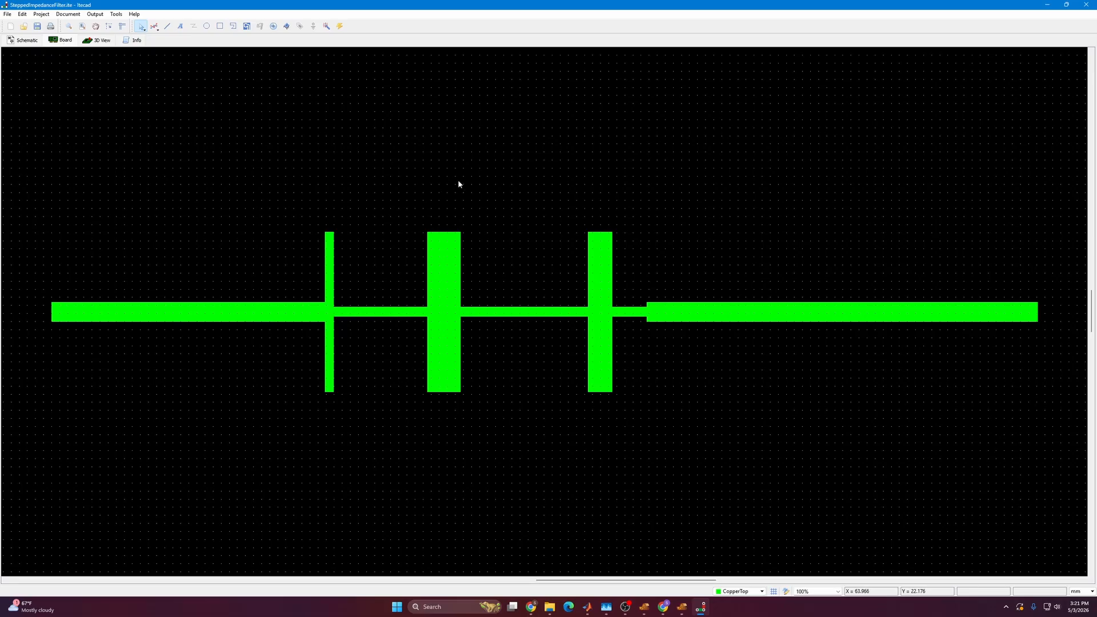
pyautogui.click(98, 15)
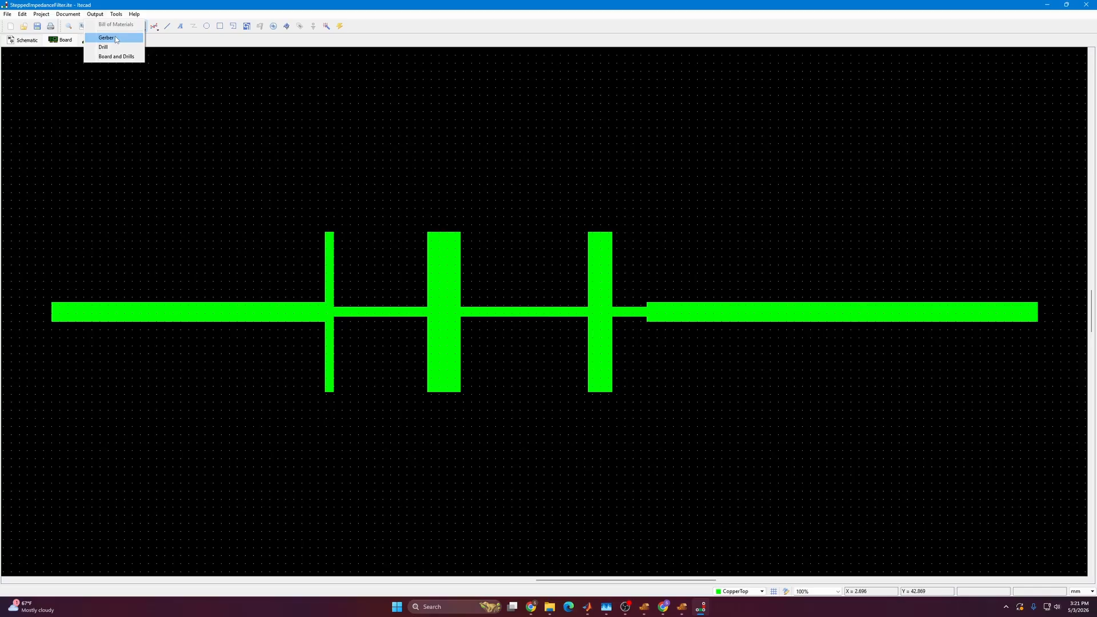
pyautogui.click(1041, 6)
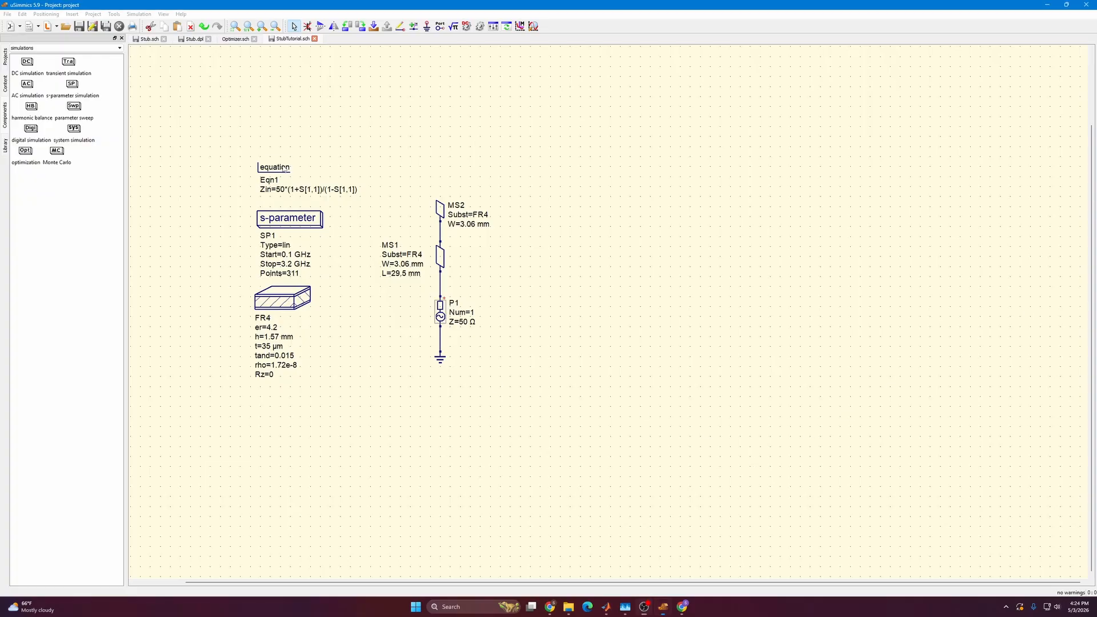
# Examine the Zin equation, S-parameter settings, FR4 substrate and microstrip stub in the StubTutorial schematic.
pyautogui.moveTo(284, 169); pyautogui.dragTo(304, 154)
pyautogui.scroll(2, 352, 215)
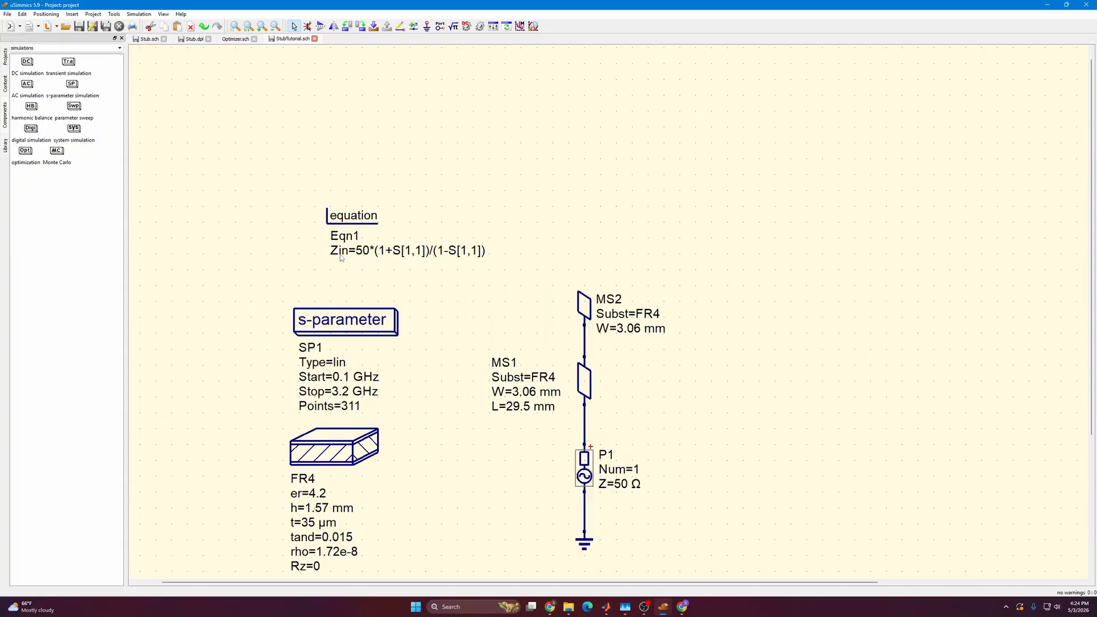
pyautogui.scroll(2, 338, 301)
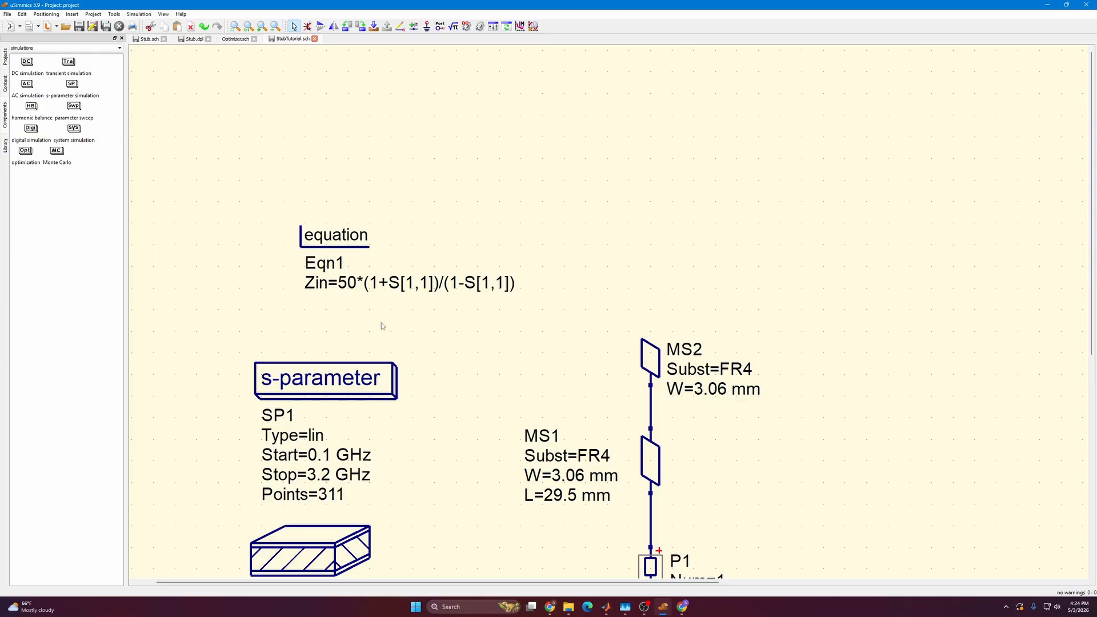
pyautogui.scroll(-4, 382, 323)
pyautogui.moveTo(400, 322); pyautogui.dragTo(363, 282)
pyautogui.moveTo(324, 240)
pyautogui.mouseDown()
pyautogui.moveTo(314, 240)
pyautogui.moveTo(340, 247)
pyautogui.mouseUp()
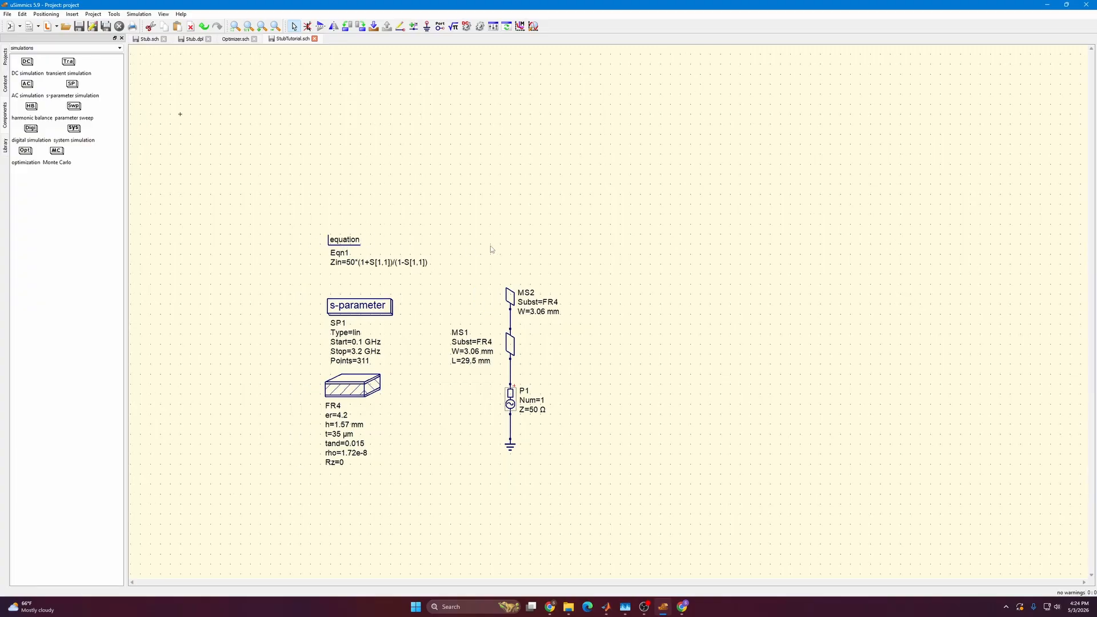
pyautogui.scroll(3, 457, 240)
pyautogui.scroll(1, 419, 291)
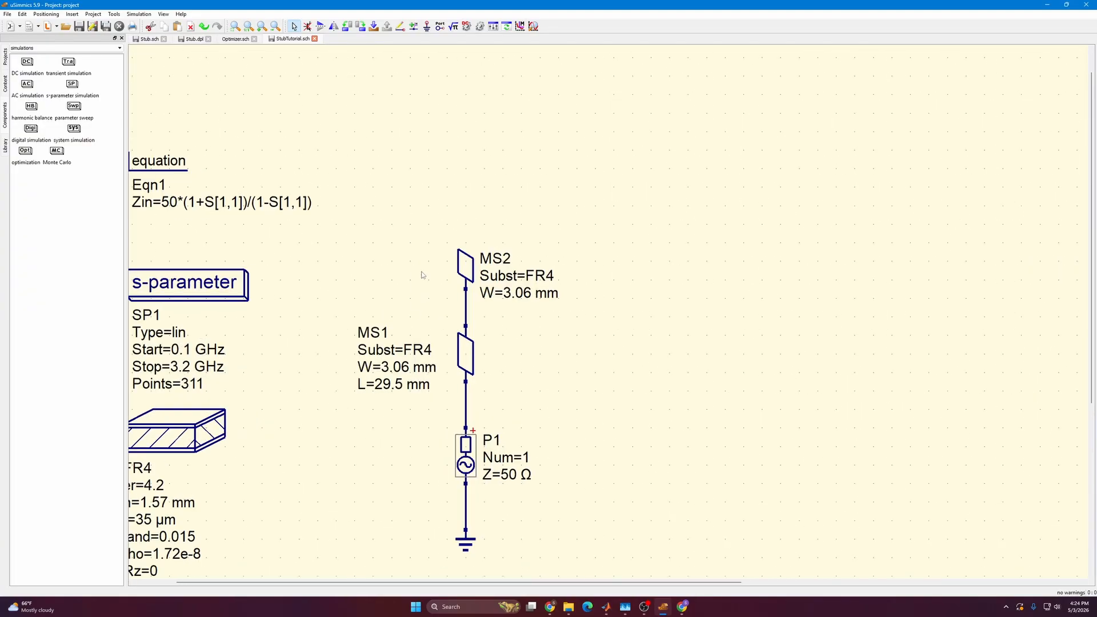
pyautogui.moveTo(417, 289); pyautogui.dragTo(452, 261)
pyautogui.scroll(-2, 417, 244)
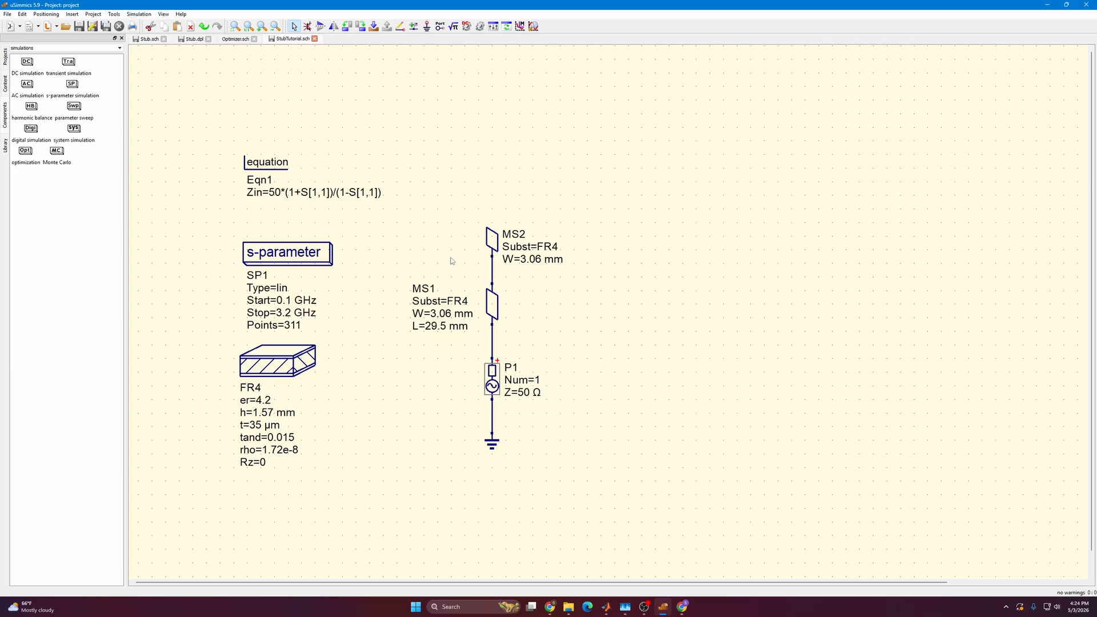
# Simulate the stub circuit and arrange the dB(S[1,1]) plot beside the circuit with the Smith chart to the plot's right.
pyautogui.click(480, 26)
pyautogui.scroll(-3, 594, 212)
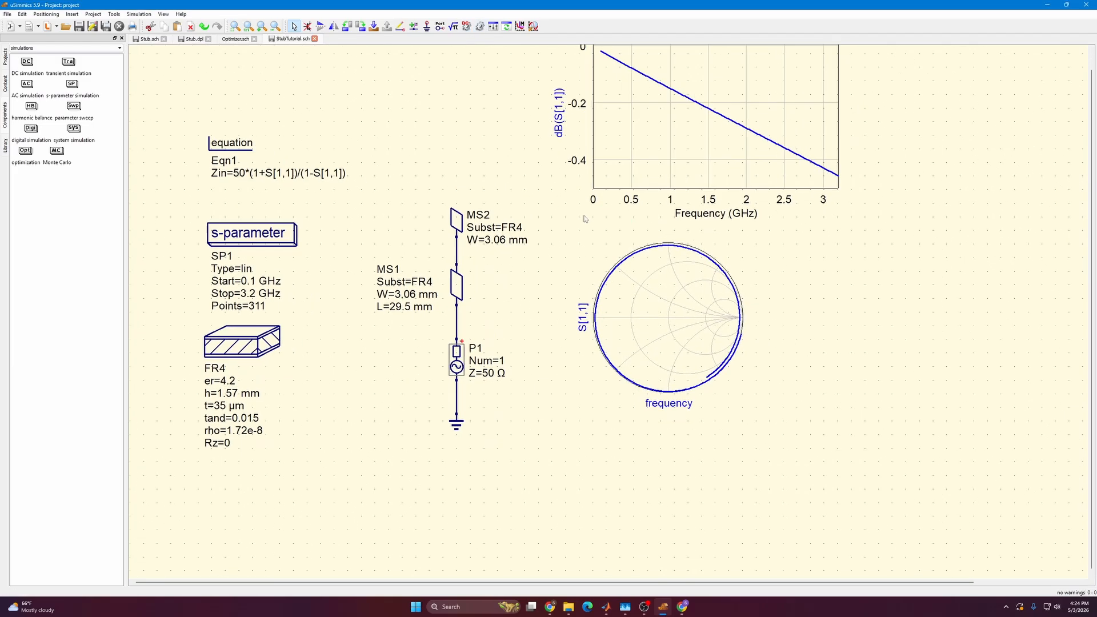
pyautogui.click(611, 321)
pyautogui.moveTo(610, 320); pyautogui.dragTo(884, 338)
pyautogui.moveTo(634, 203); pyautogui.dragTo(639, 396)
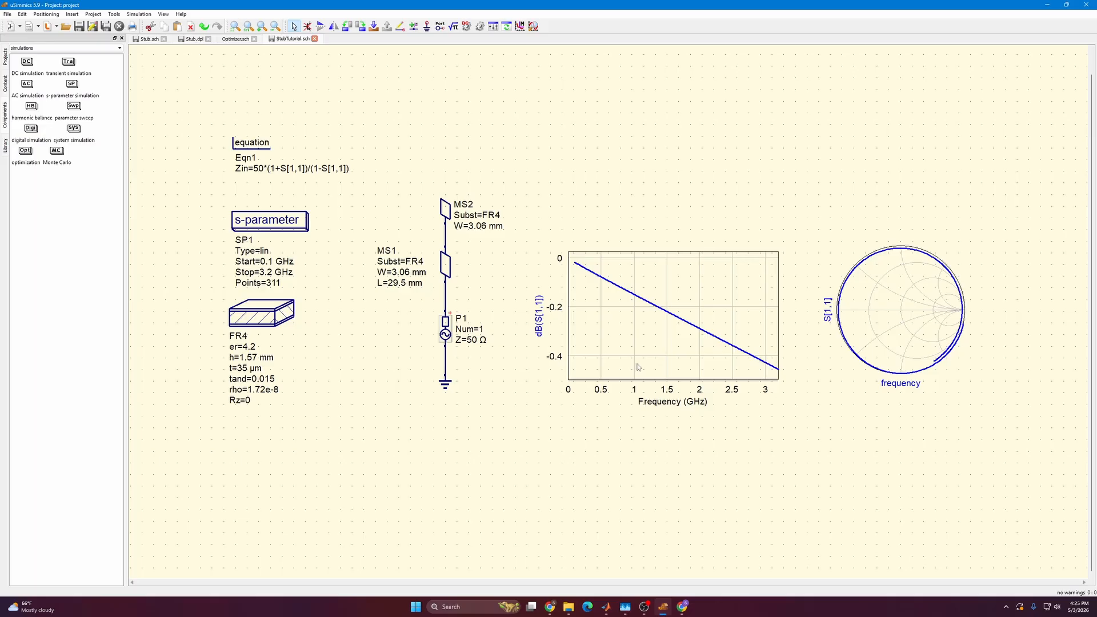
# Replace the dB(S[1,1]) graph in the rectangular plot with 1/(2*pi*frequency*imag(Zin)).
pyautogui.doubleClick(639, 367)
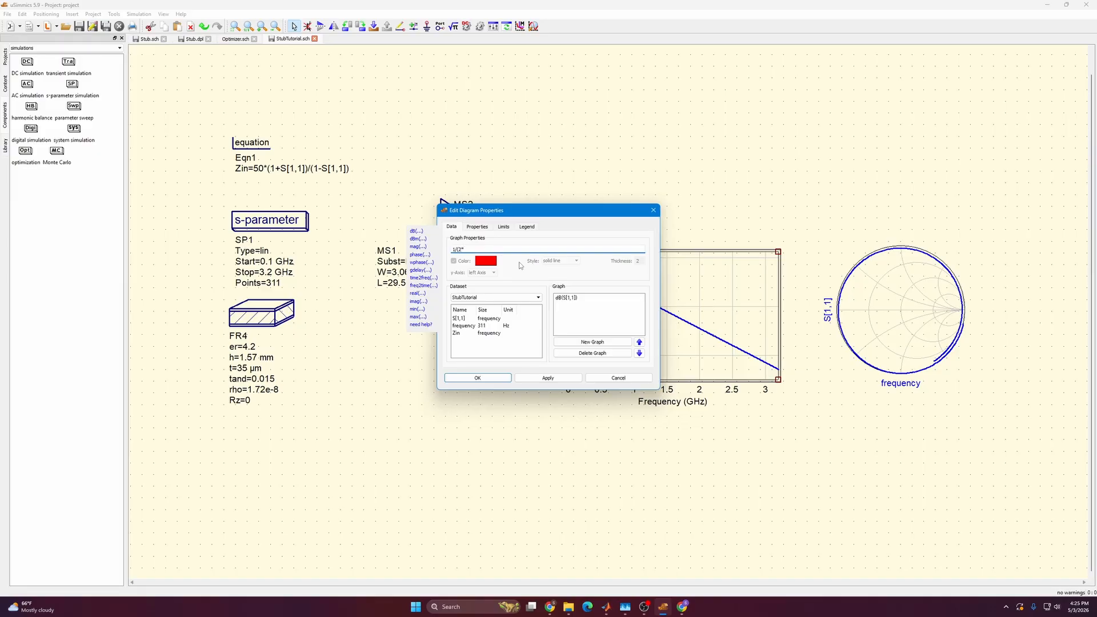
pyautogui.write('1/(2*pi*frequency*imag(Zin))')
pyautogui.click(575, 342)
pyautogui.click(569, 298)
pyautogui.click(592, 353)
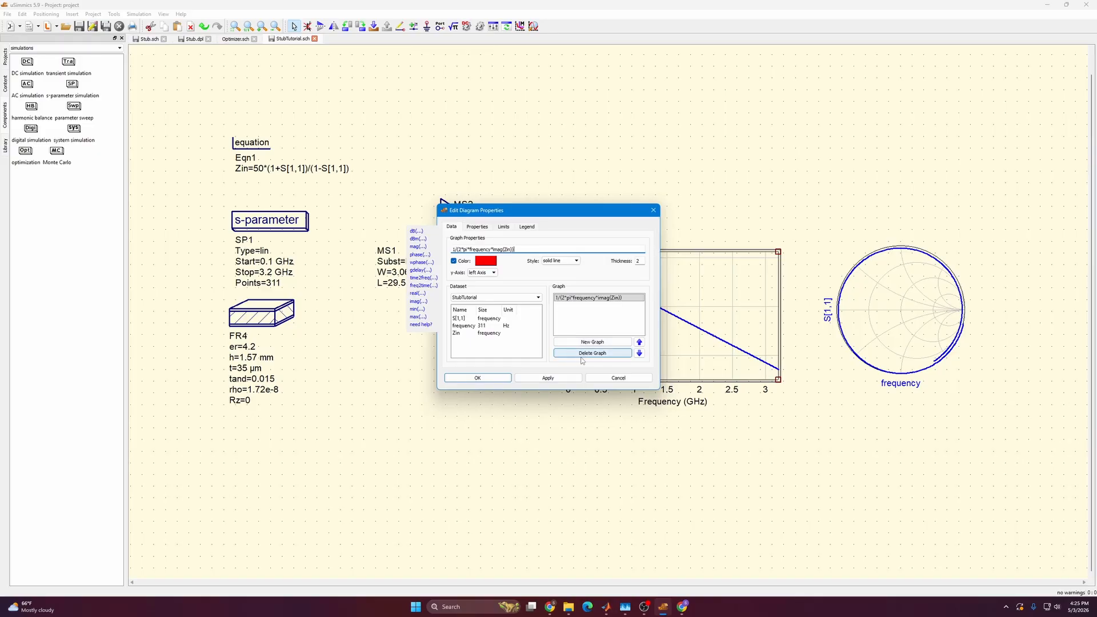
pyautogui.click(552, 378)
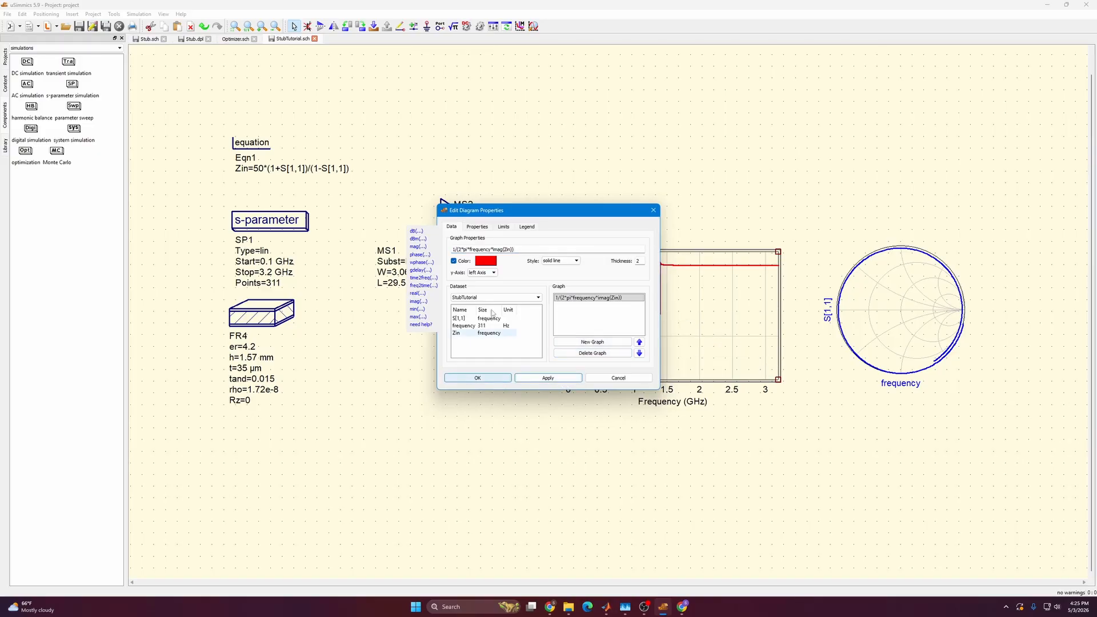
# Set manual limits on the rectangular plot's left axis: start -1.4e-12, step 1e-12 and stop 0.
pyautogui.moveTo(536, 213); pyautogui.dragTo(414, 251)
pyautogui.click(382, 266)
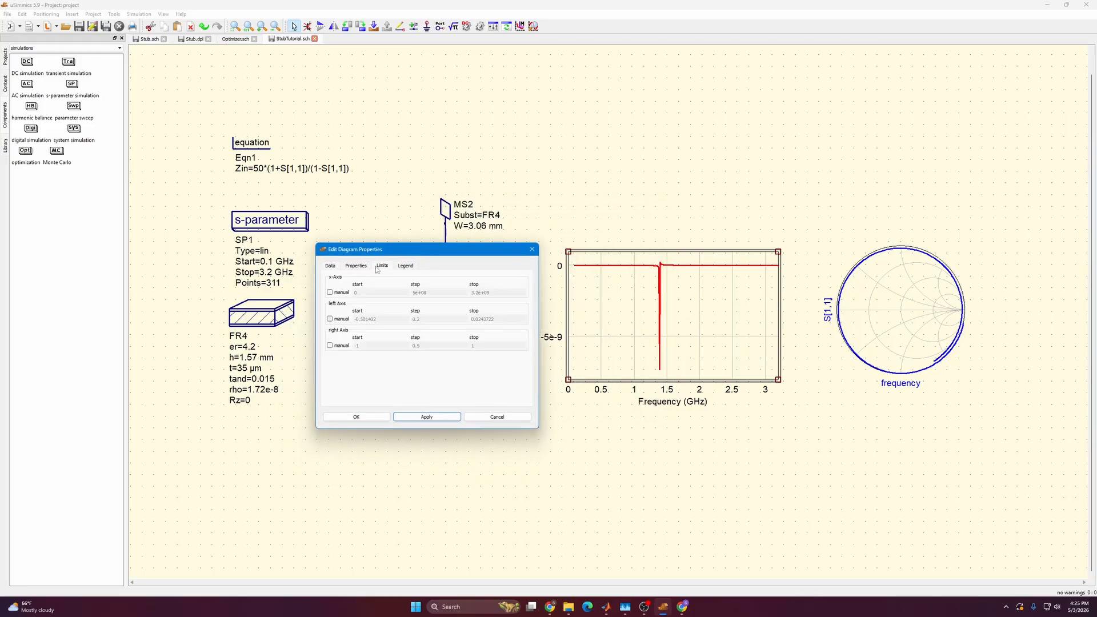
pyautogui.click(330, 319)
pyautogui.click(370, 319)
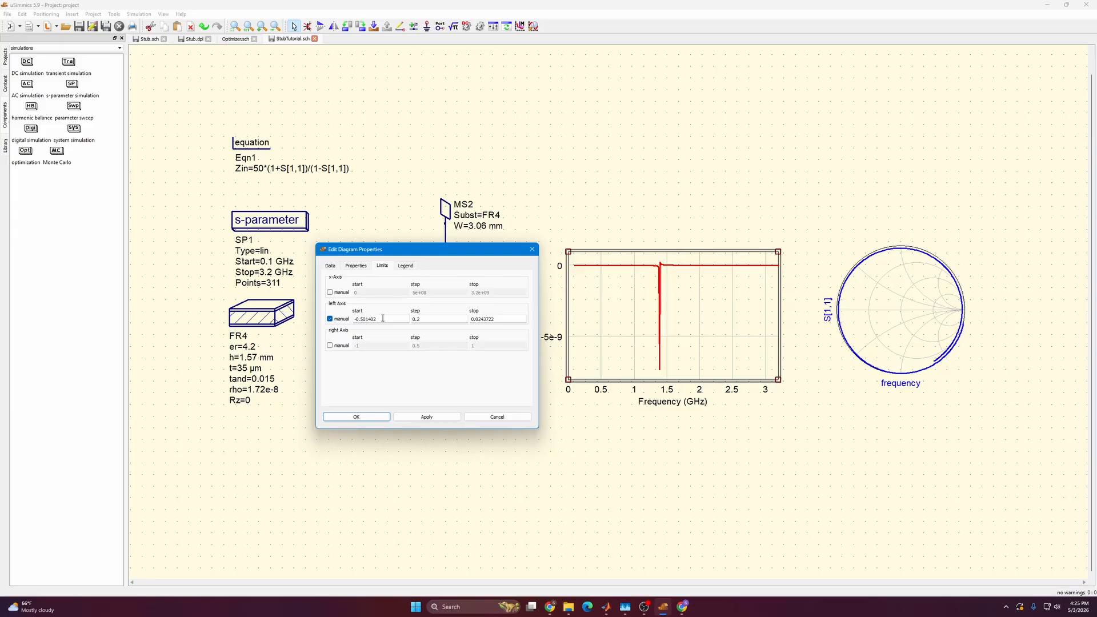
pyautogui.moveTo(383, 318); pyautogui.dragTo(329, 323)
pyautogui.write('-1.4e-12')
pyautogui.press('Tab')
pyautogui.write('-')
pyautogui.write('1e-12')
pyautogui.press('BackSpace')
pyautogui.click(513, 320)
pyautogui.doubleClick(513, 320)
pyautogui.write('0')
pyautogui.click(434, 420)
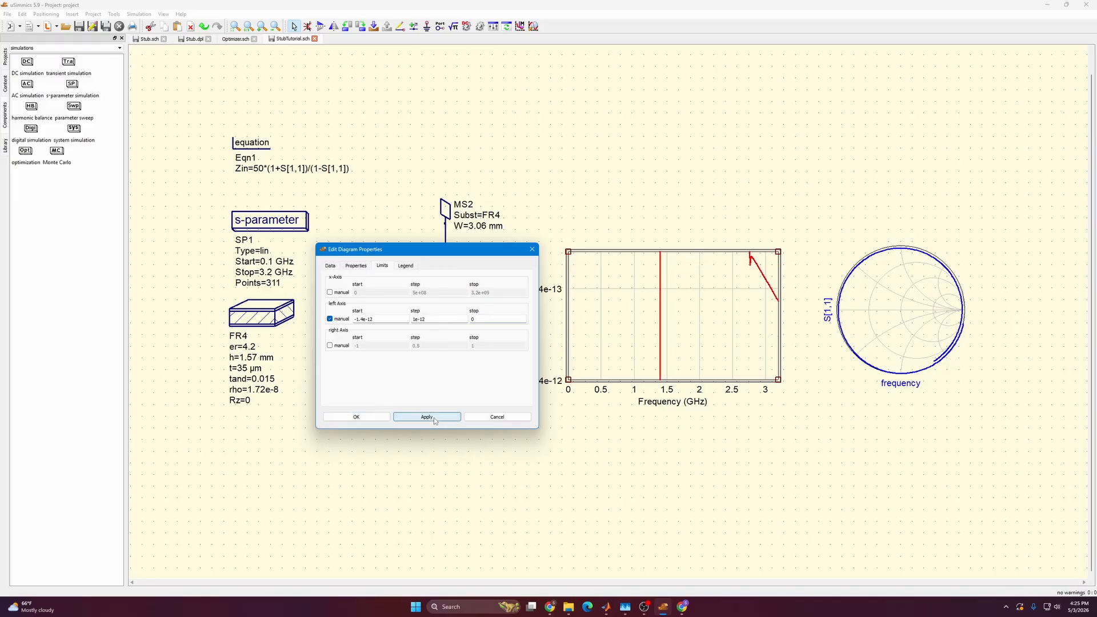
# Change the left axis start limit to -1.4e-11 and close the diagram properties.
pyautogui.moveTo(401, 249); pyautogui.dragTo(343, 244)
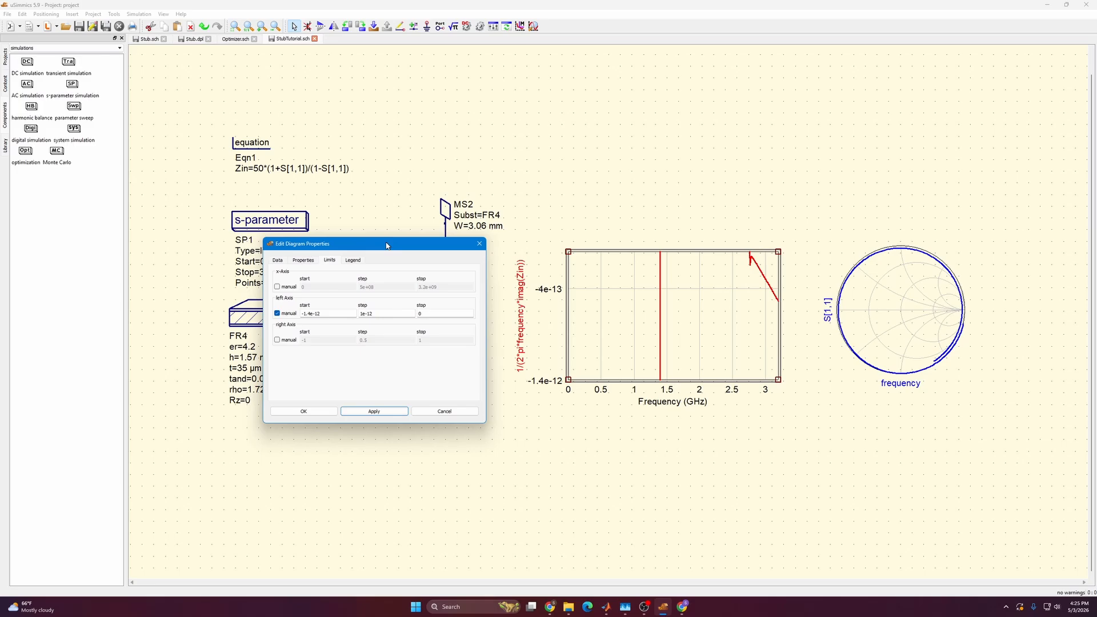
pyautogui.click(318, 314)
pyautogui.press('BackSpace')
pyautogui.write('1')
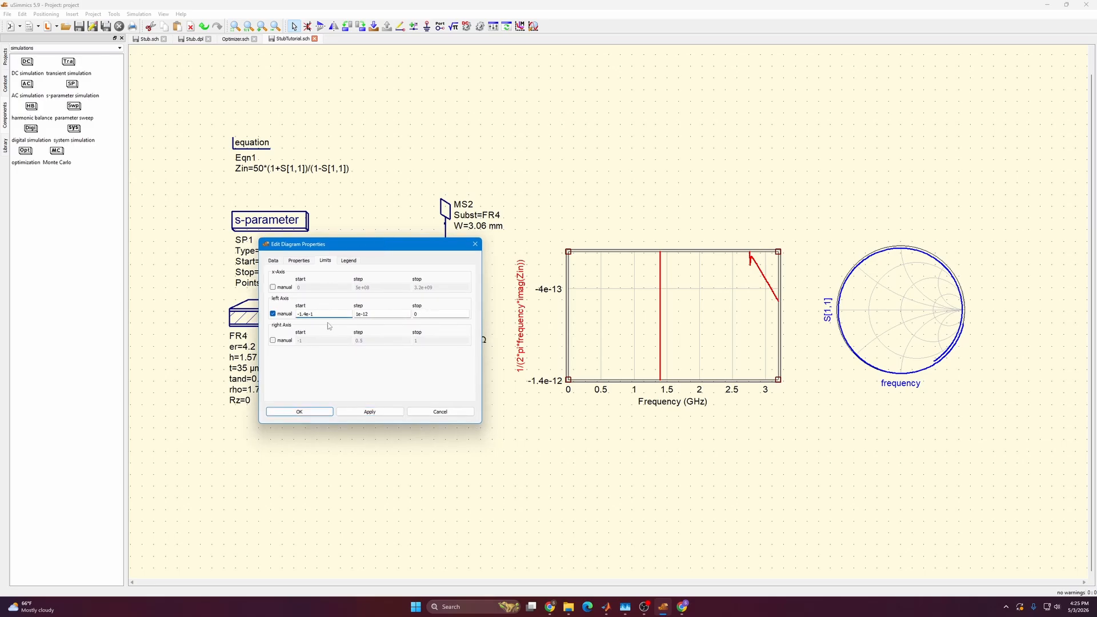
pyautogui.click(356, 412)
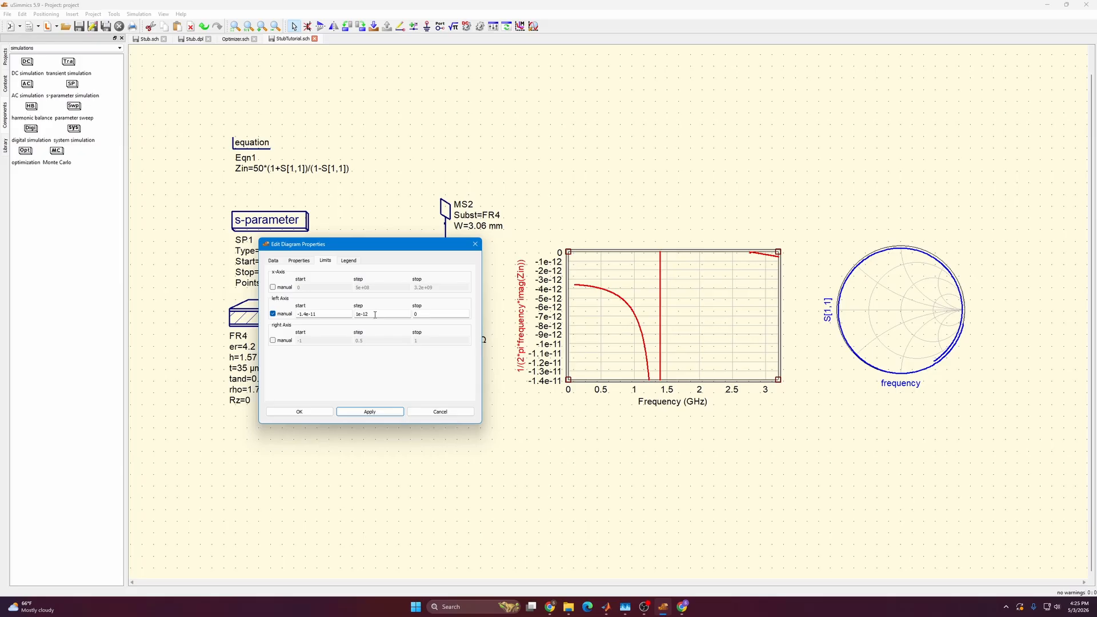
pyautogui.click(475, 244)
# Place a marker on the falling part of the red curve and move it to 1.2 GHz.
pyautogui.click(521, 27)
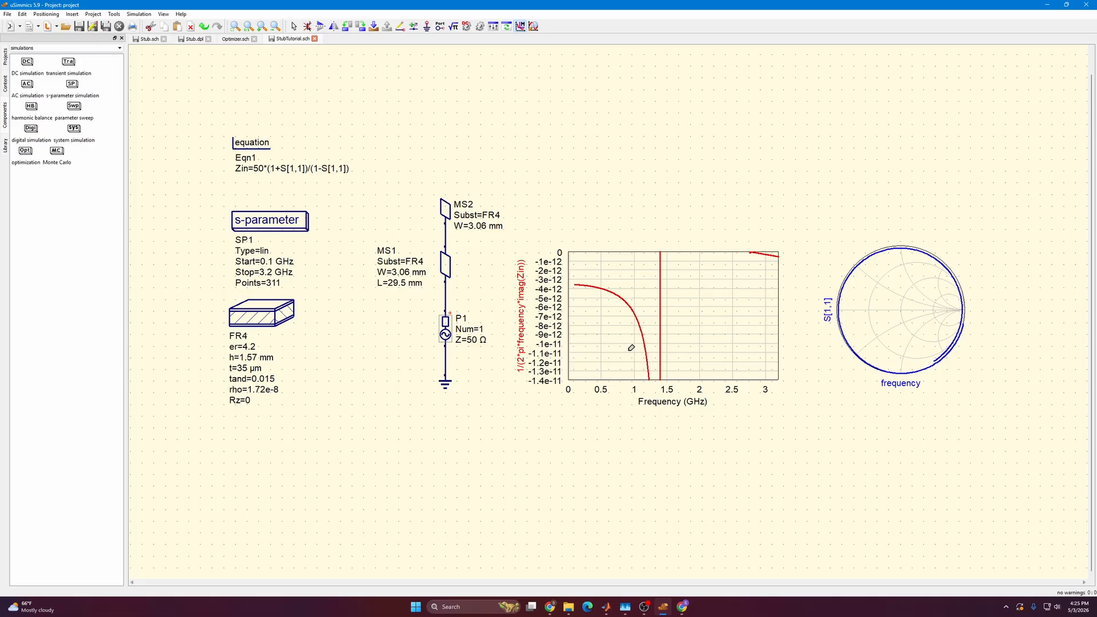
pyautogui.click(648, 350)
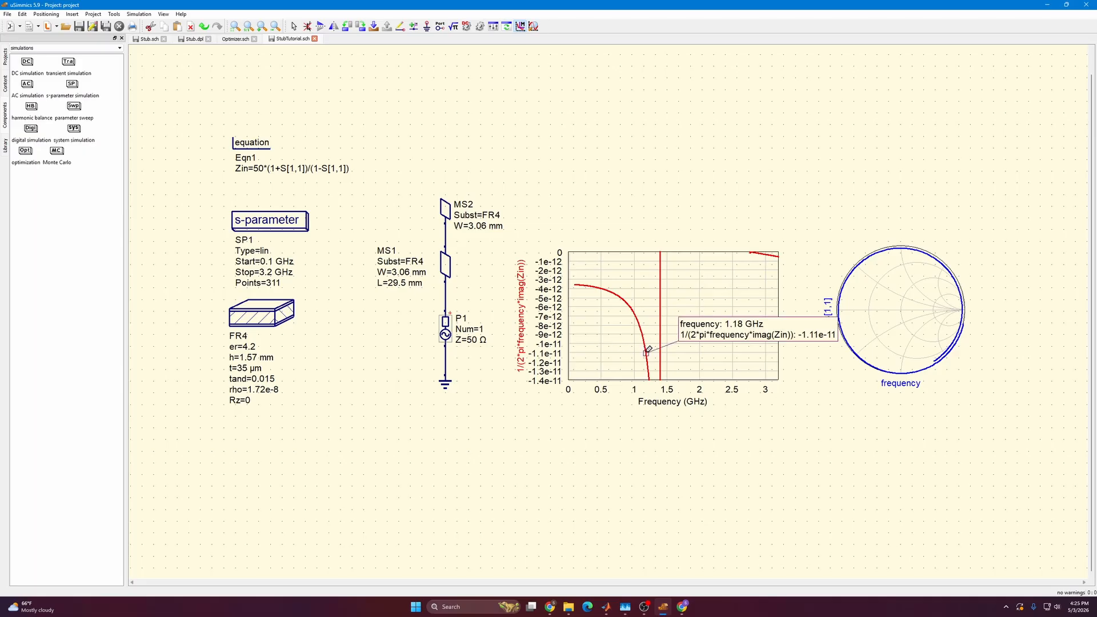
pyautogui.press('Escape')
pyautogui.moveTo(647, 353); pyautogui.dragTo(651, 366)
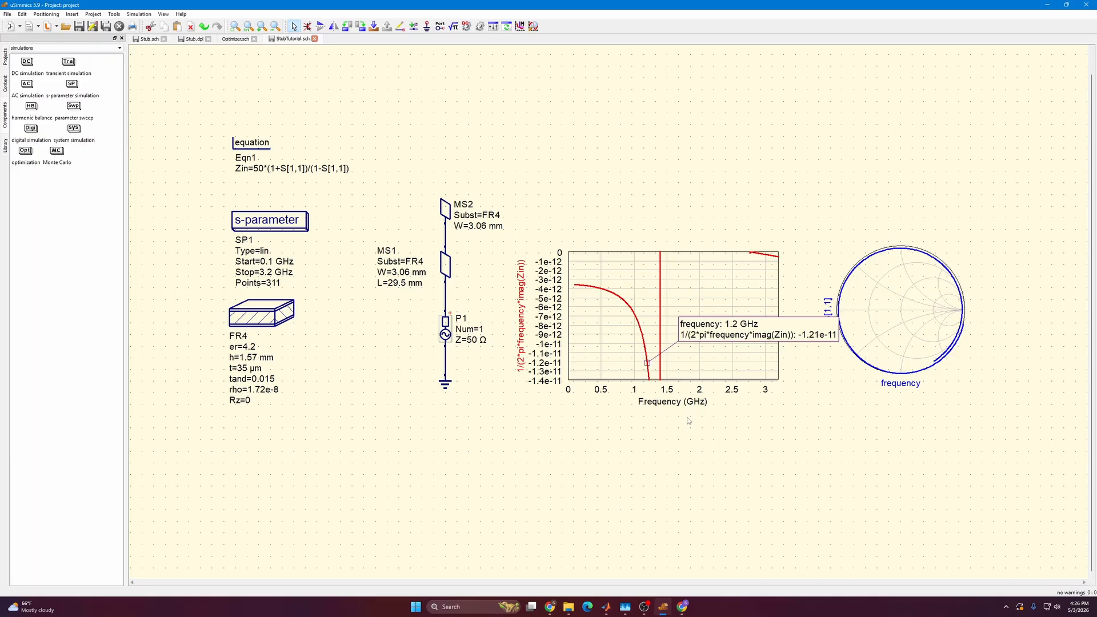
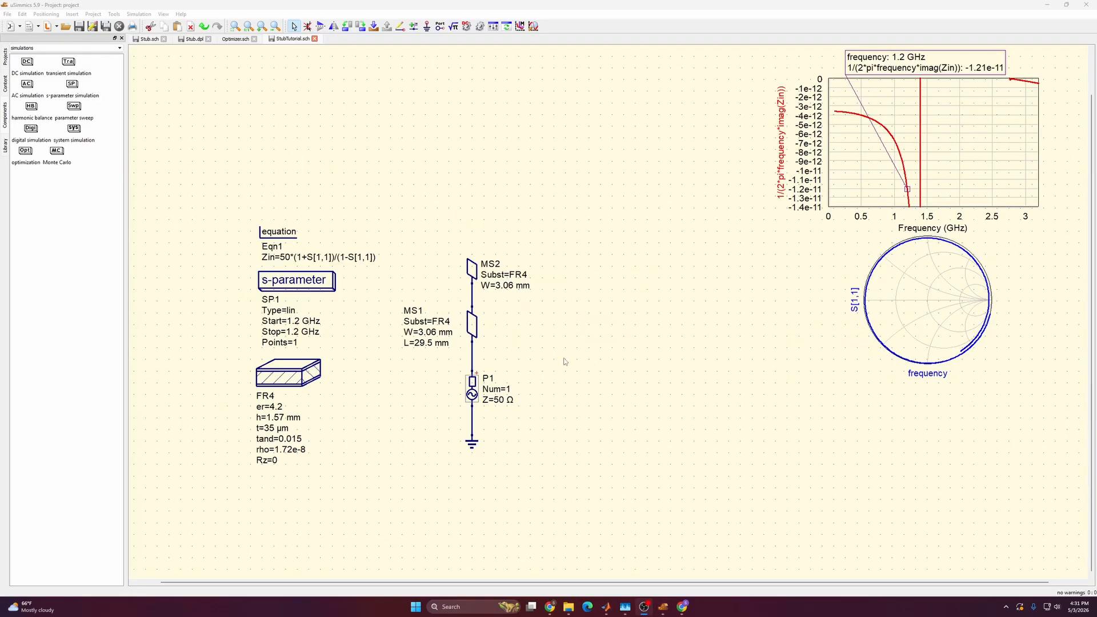
# Insert a second equation block above the existing Zin equation.
pyautogui.click(564, 361)
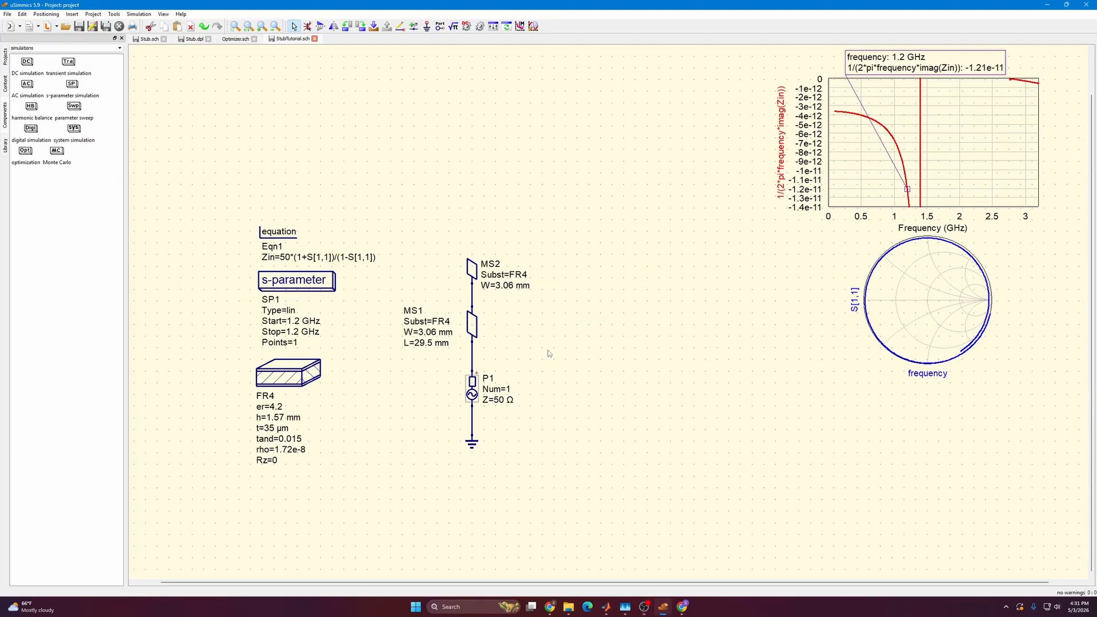
pyautogui.click(455, 26)
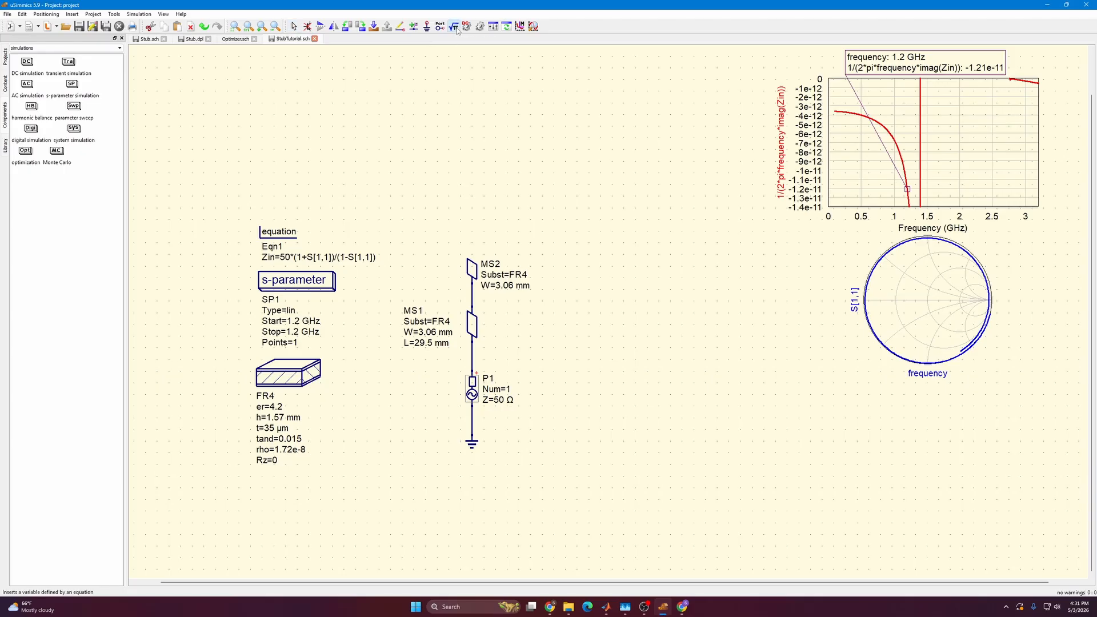
pyautogui.click(262, 149)
pyautogui.press('Escape')
# Define Zref as 50 and Y as stoy(S,Zref) in the new equation block.
pyautogui.doubleClick(279, 144)
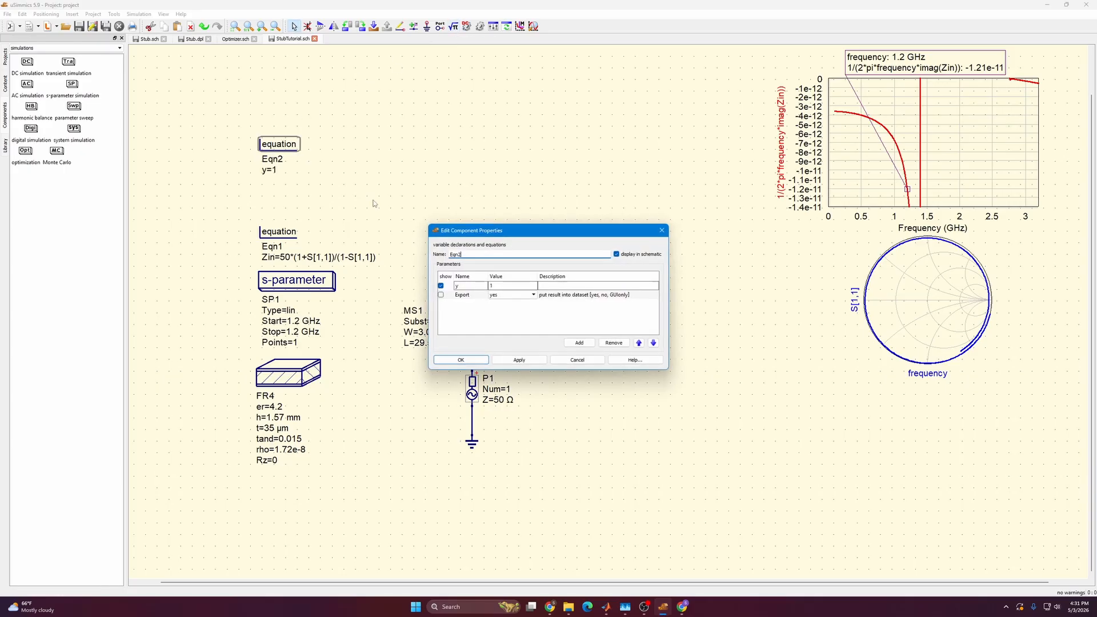
pyautogui.doubleClick(468, 284)
pyautogui.write('Zref')
pyautogui.press('Tab')
pyautogui.write('50')
pyautogui.click(573, 344)
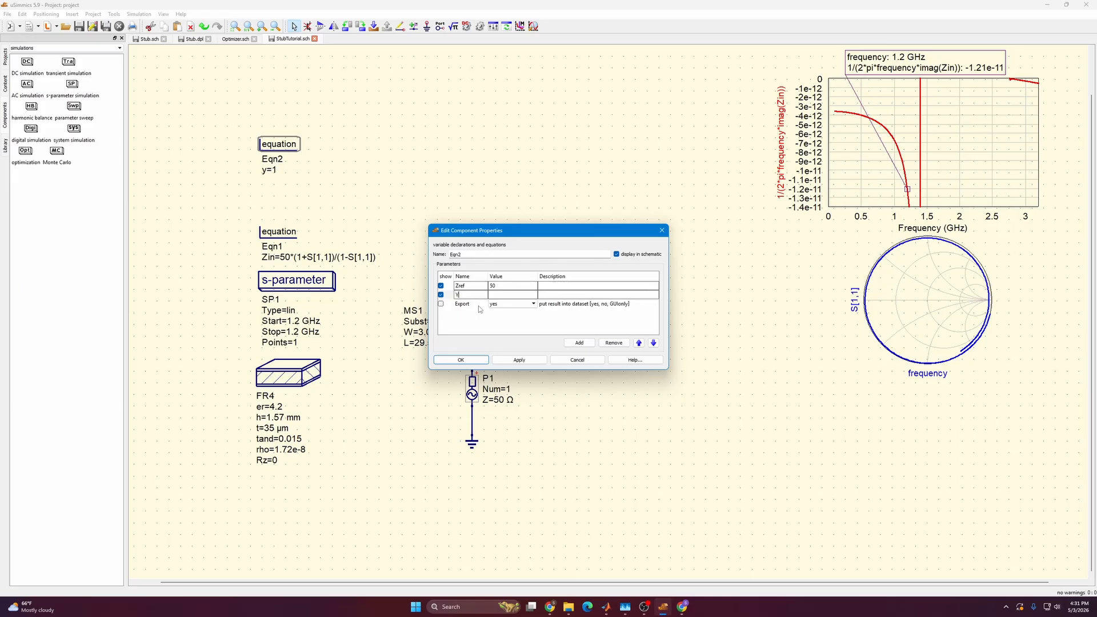
pyautogui.click(523, 295)
pyautogui.write('s')
pyautogui.write('toy(S,Zref')
# Add the variable Cin with the value imag(Y[1,1])/(2*pi*frequency) to the new equation block.
pyautogui.click(571, 343)
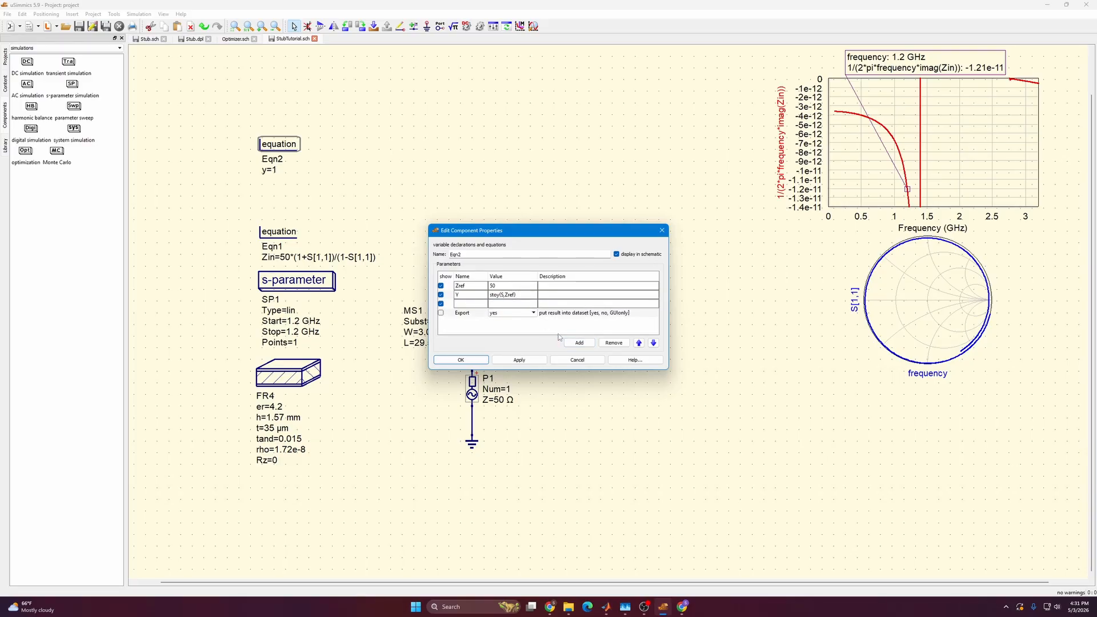
pyautogui.write('Cin')
pyautogui.click(524, 305)
pyautogui.write('imag')
pyautogui.write('(Y[1,1,')
pyautogui.write(')/(2*p')
pyautogui.write('i*imag')
pyautogui.press('BackSpace')
pyautogui.press('BackSpace')
pyautogui.press('BackSpace')
pyautogui.press('BackSpace')
pyautogui.write('frequency)')
# Add the variable Ctarget with the value 1e-11 and apply the equations.
pyautogui.click(580, 343)
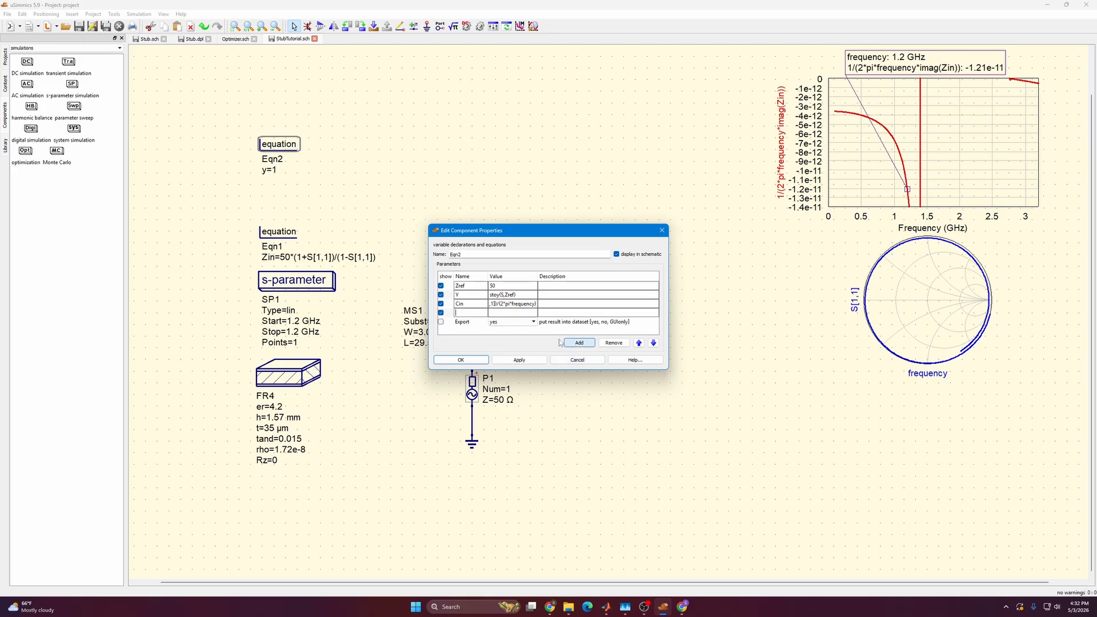
pyautogui.write('Ctarge')
pyautogui.write('1e-11')
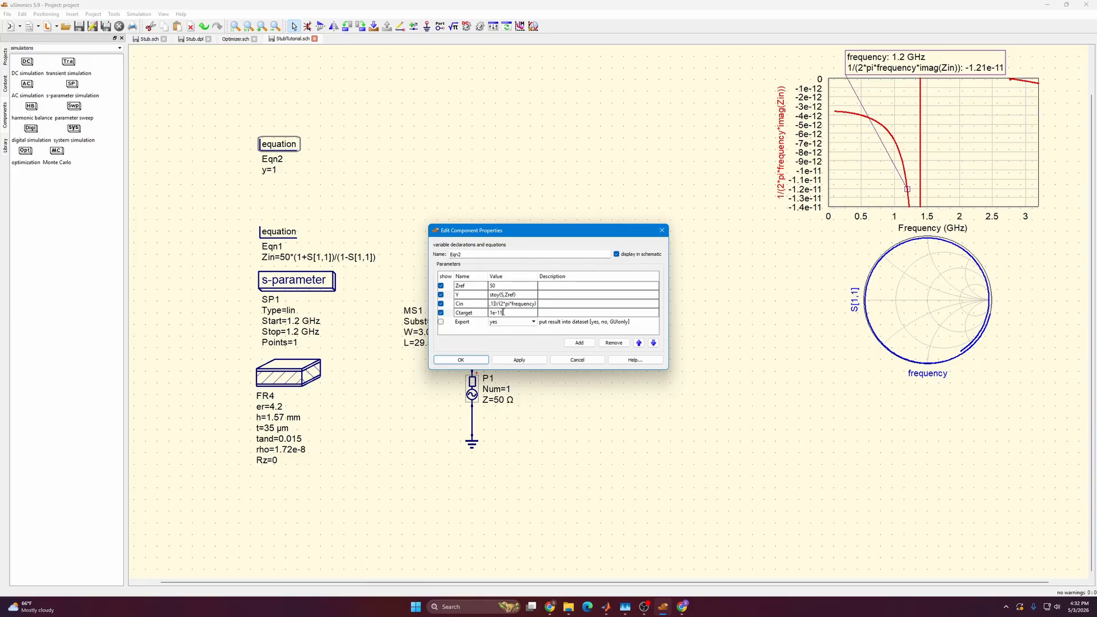
pyautogui.click(523, 361)
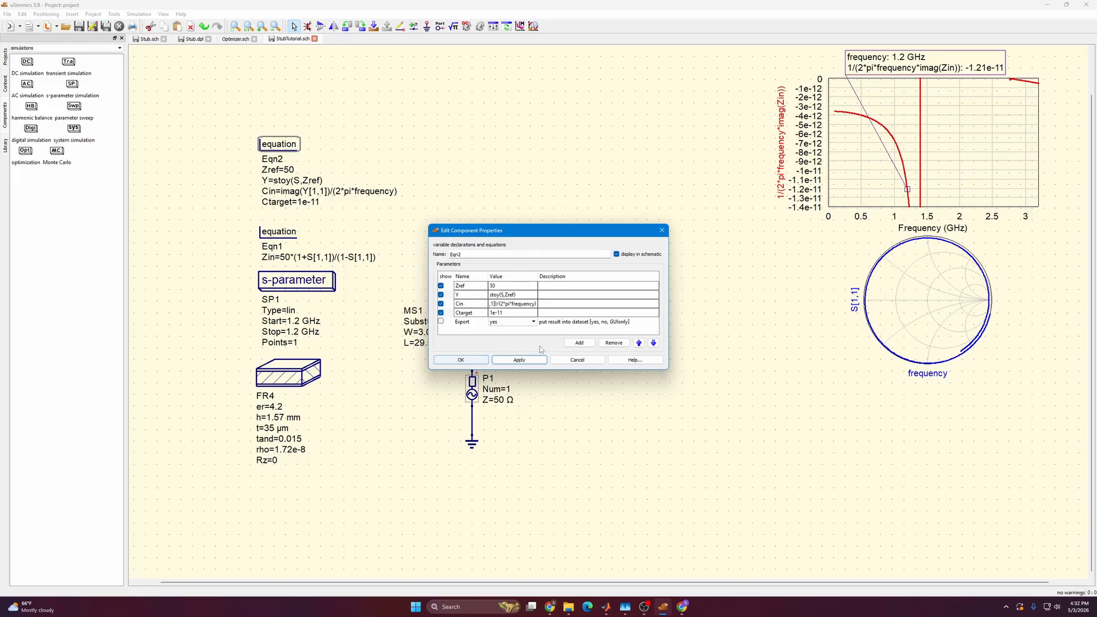
# Add the variable Err with the value (Ctarget-Cin)^2, apply it and close the equation properties.
pyautogui.click(580, 345)
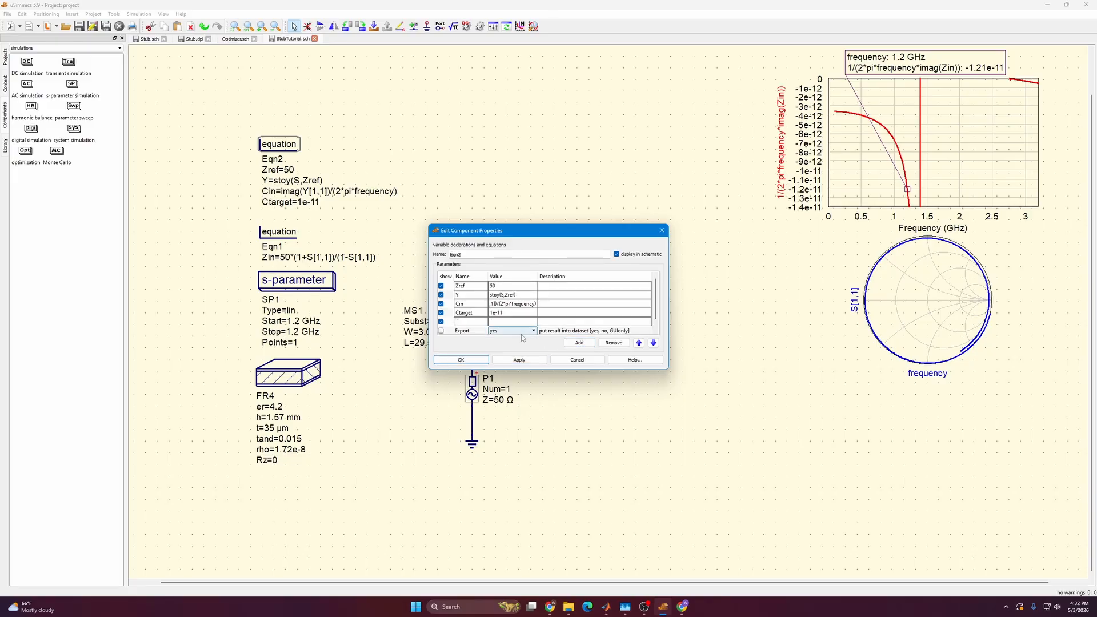
pyautogui.write('Err')
pyautogui.click(501, 323)
pyautogui.write('(Ctarget-Cin')
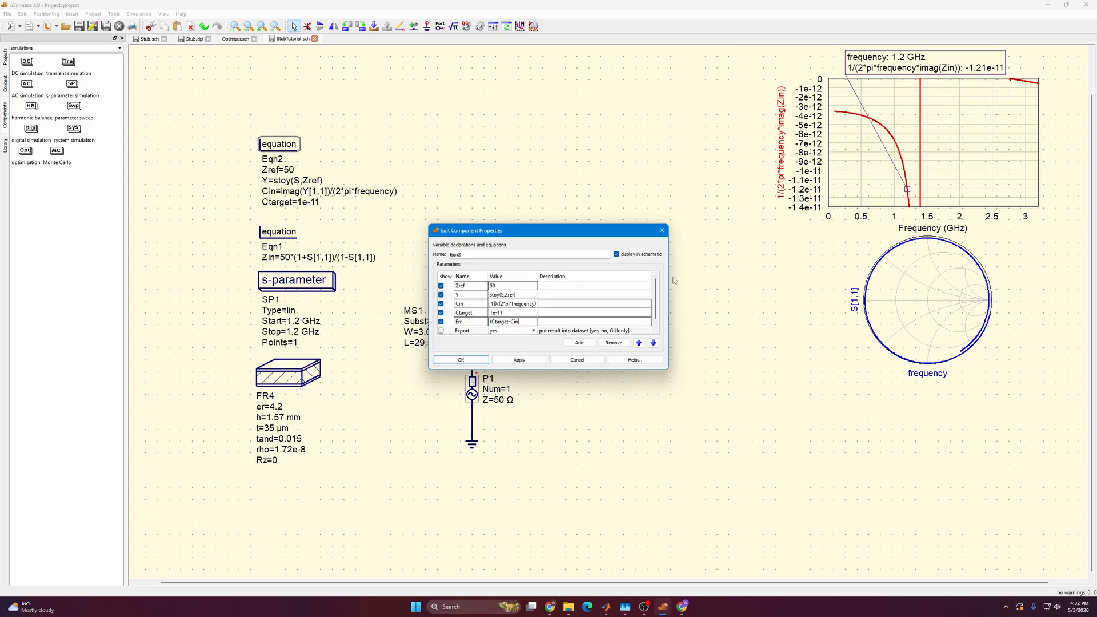
pyautogui.write(')^2')
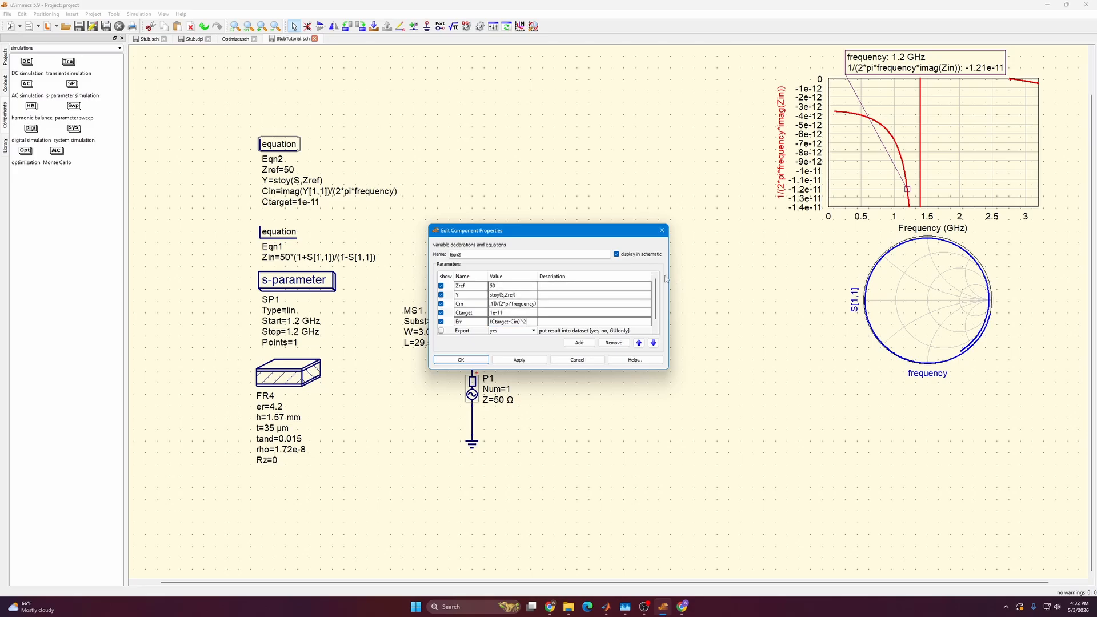
pyautogui.click(530, 361)
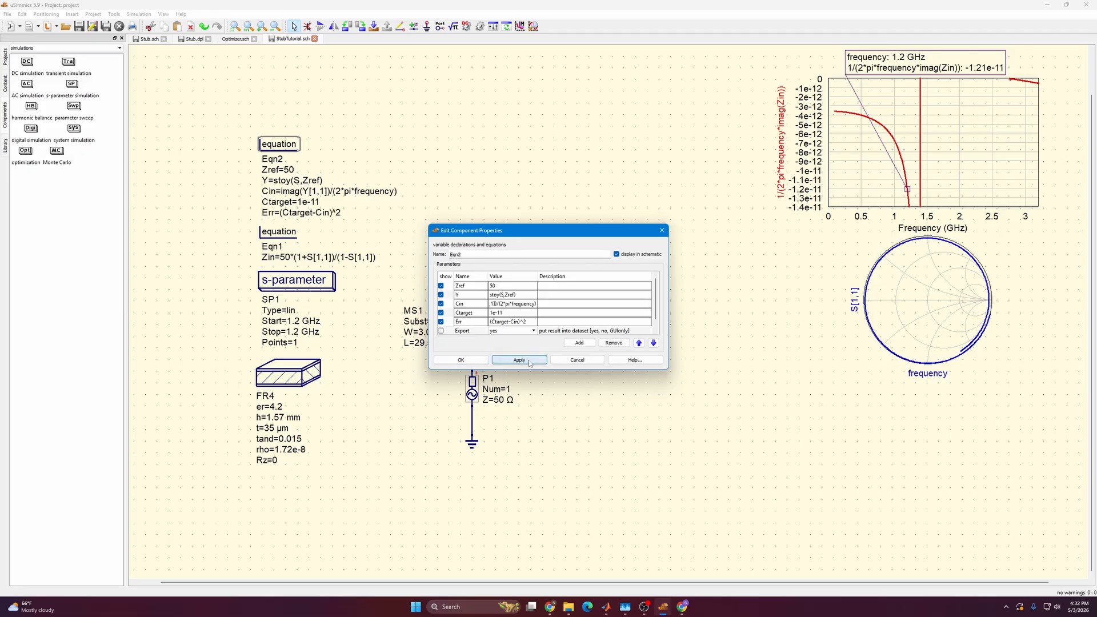
pyautogui.click(471, 360)
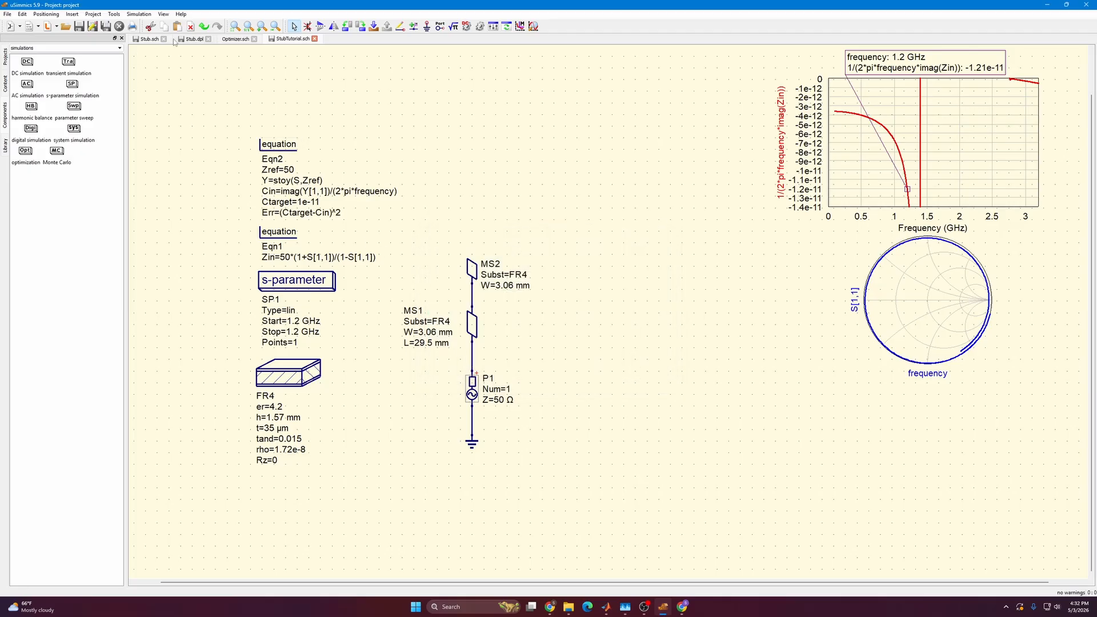
# Place an optimization simulation block above the new equation block.
pyautogui.click(118, 14)
pyautogui.click(119, 16)
pyautogui.click(25, 153)
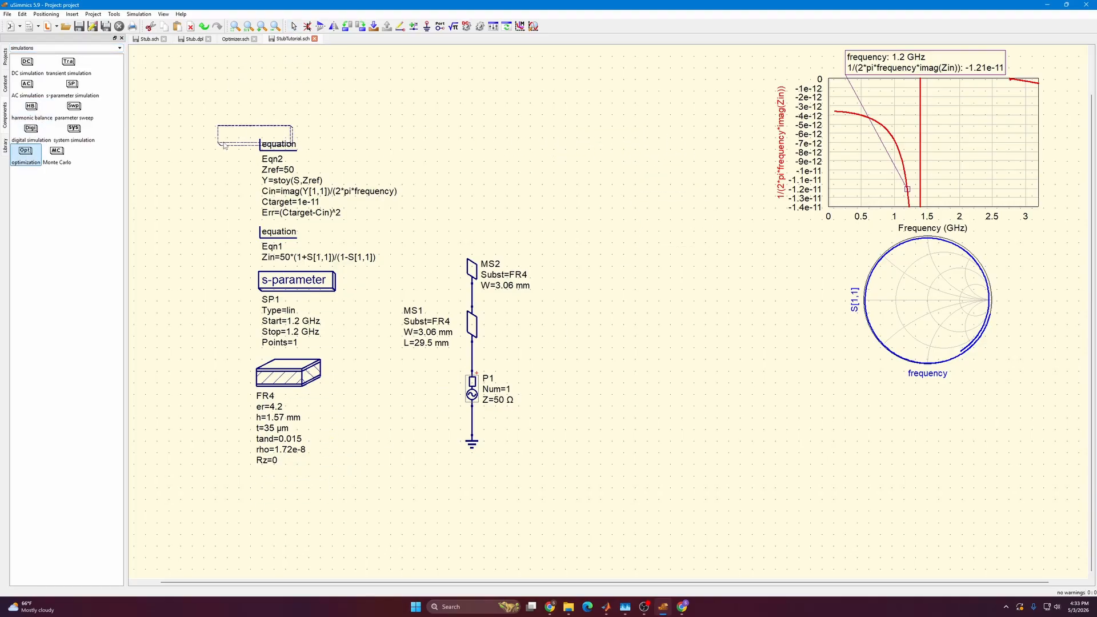
pyautogui.click(423, 144)
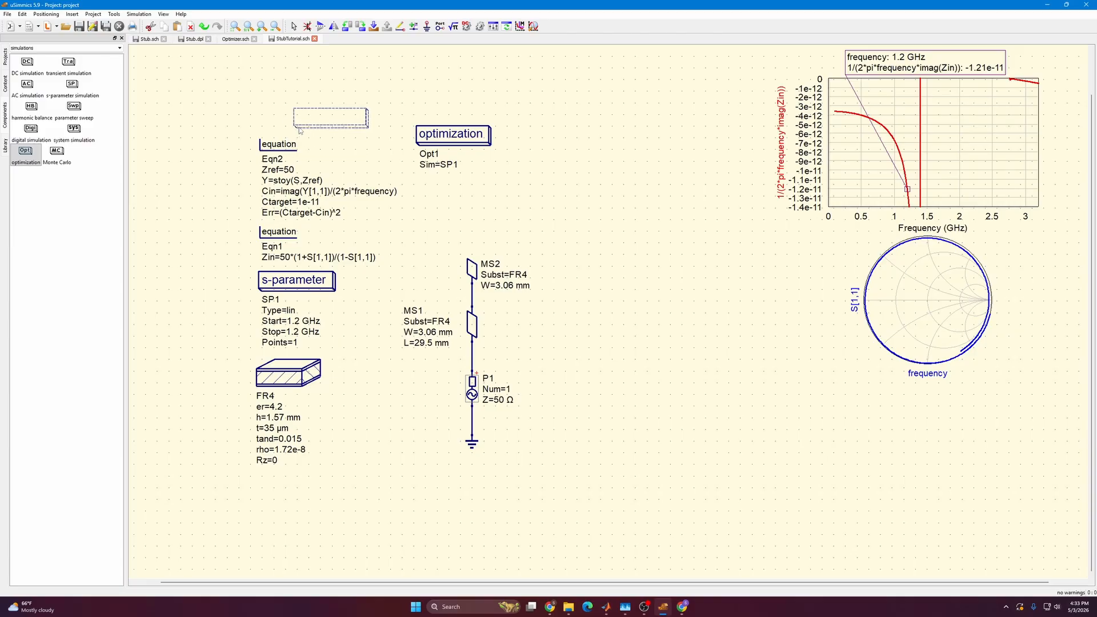
pyautogui.hotkey('ctrl', 'z')
pyautogui.click(291, 61)
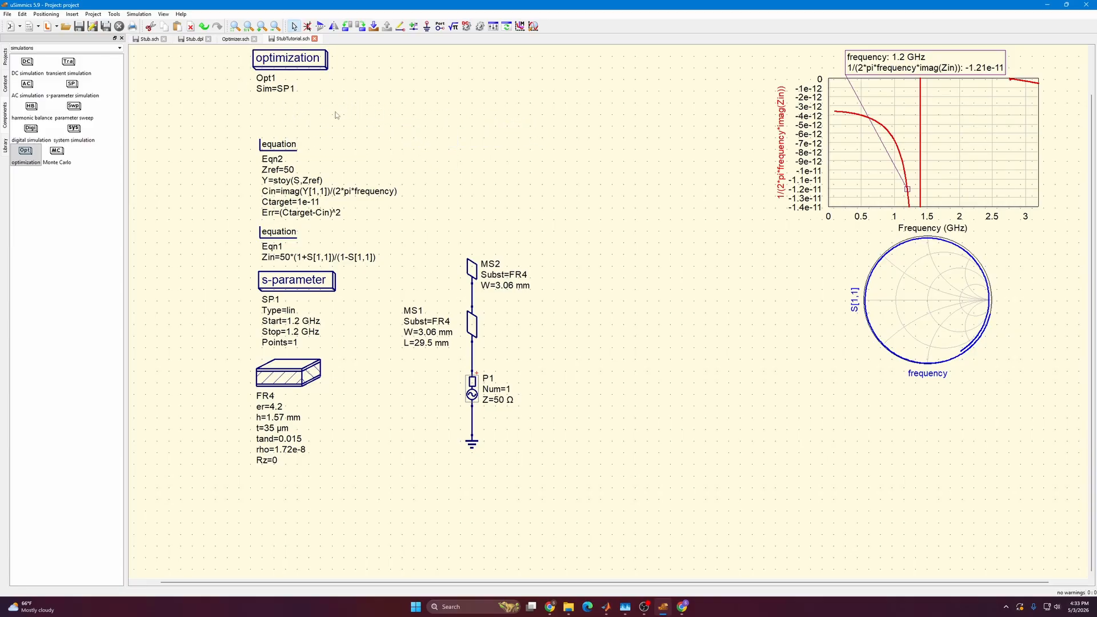
pyautogui.doubleClick(197, 90)
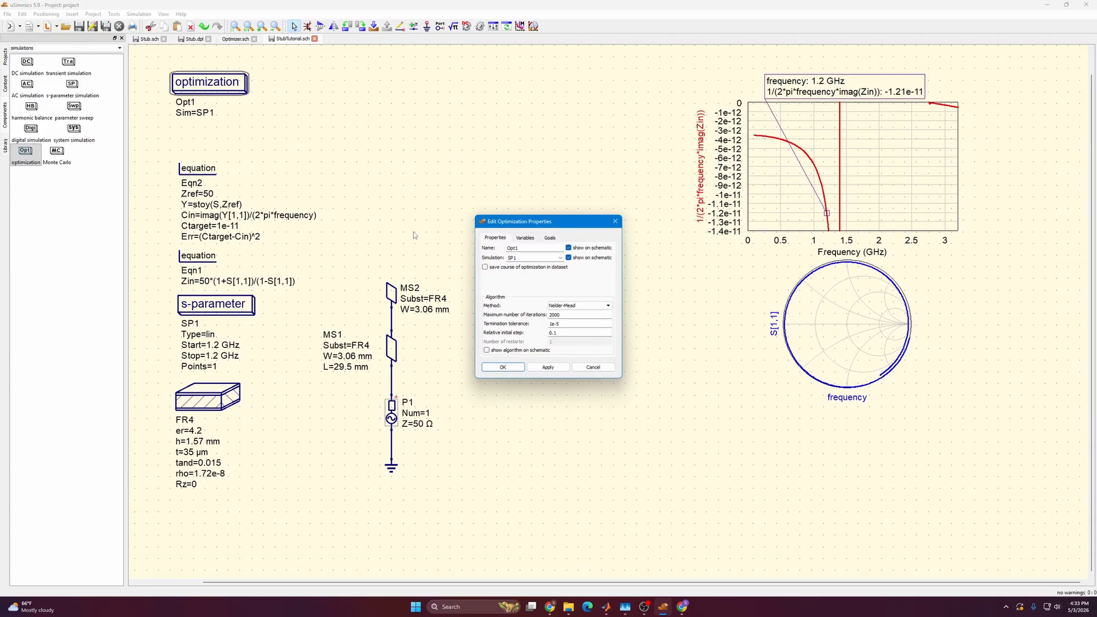
pyautogui.click(531, 238)
pyautogui.click(549, 239)
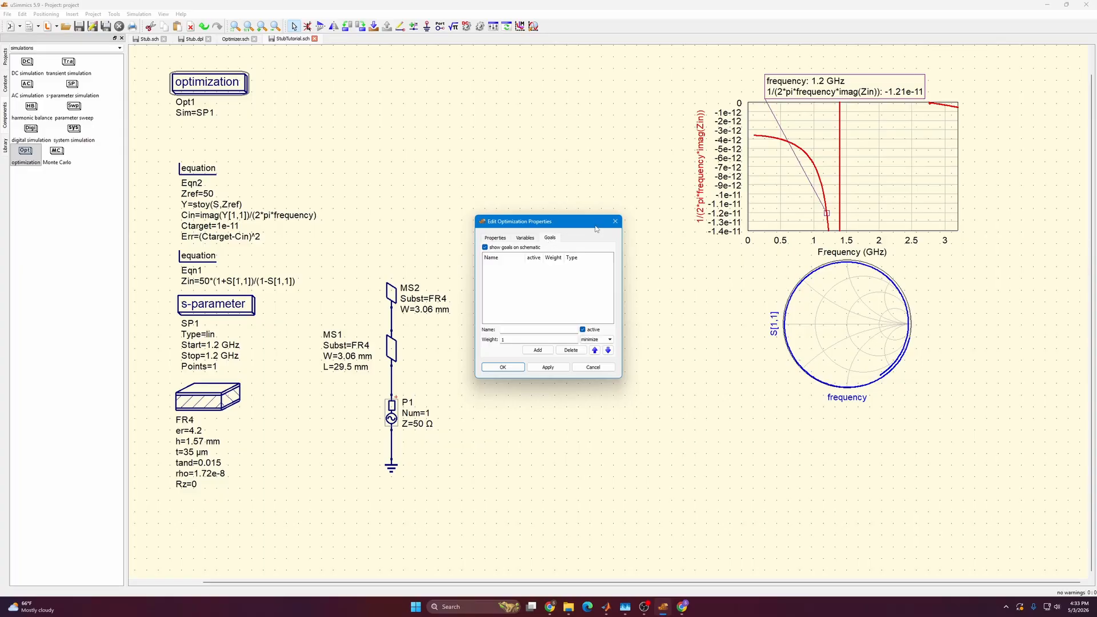
pyautogui.click(615, 222)
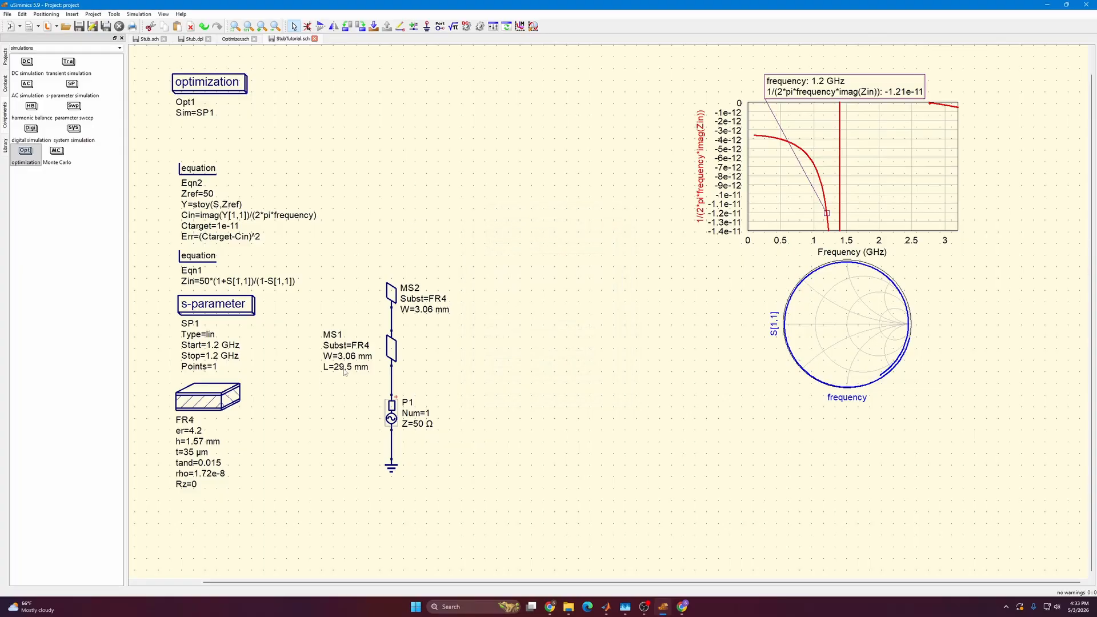
# Add the length L of microstrip line MS1 to the optimizer and set the optimization's termination tolerance to 1e-6.
pyautogui.rightClick(345, 371)
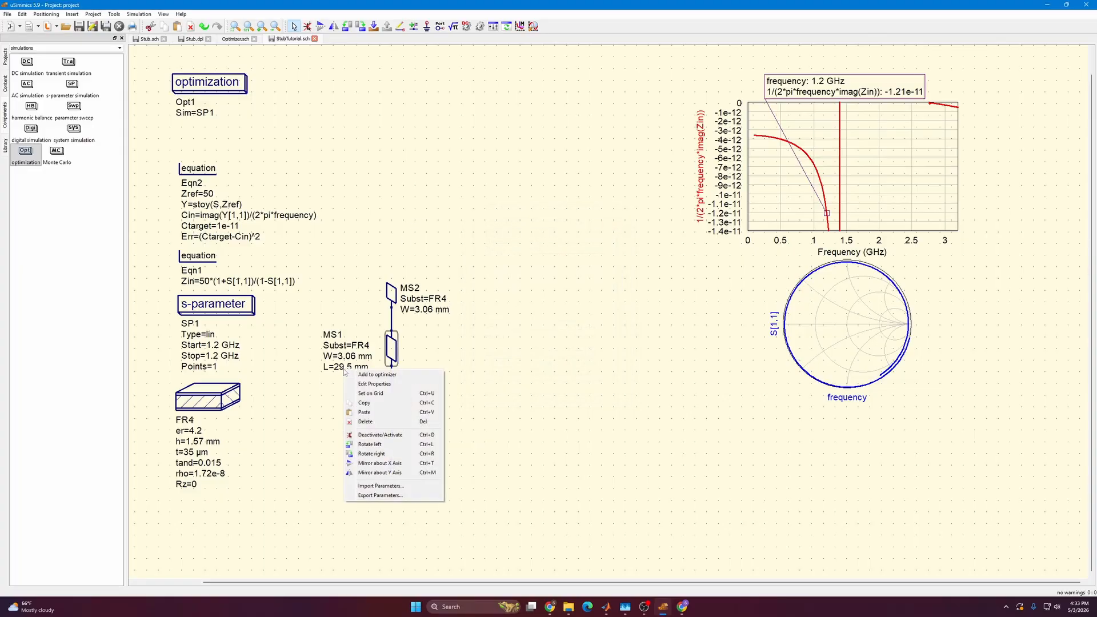
pyautogui.click(369, 376)
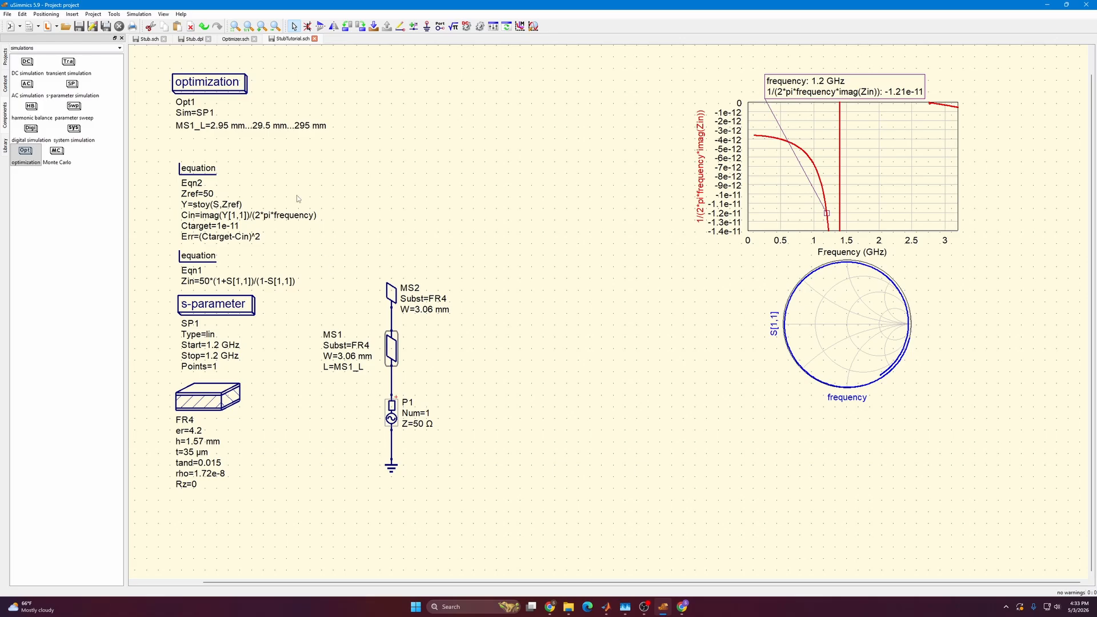
pyautogui.doubleClick(223, 90)
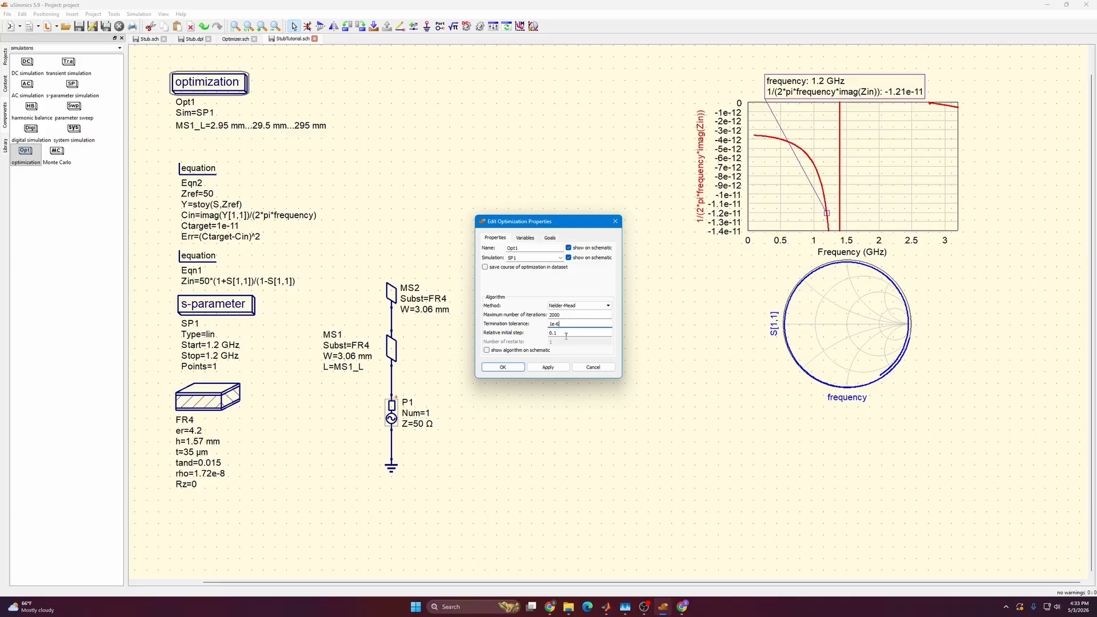
pyautogui.click(562, 333)
# Set the optimization variable MS1_L to minimum 27.5 mm, initial 29 mm and maximum 29.5 mm, and confirm.
pyautogui.click(529, 238)
pyautogui.click(535, 266)
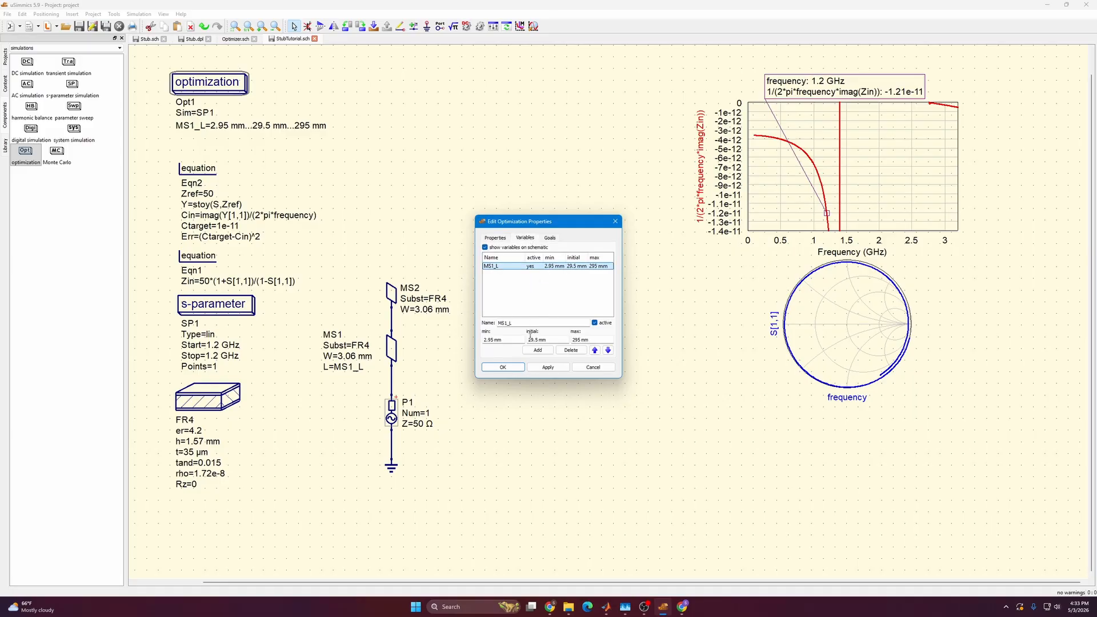
pyautogui.click(580, 340)
pyautogui.press('BackSpace')
pyautogui.write('.5')
pyautogui.click(536, 339)
pyautogui.press('BackSpace')
pyautogui.press('BackSpace')
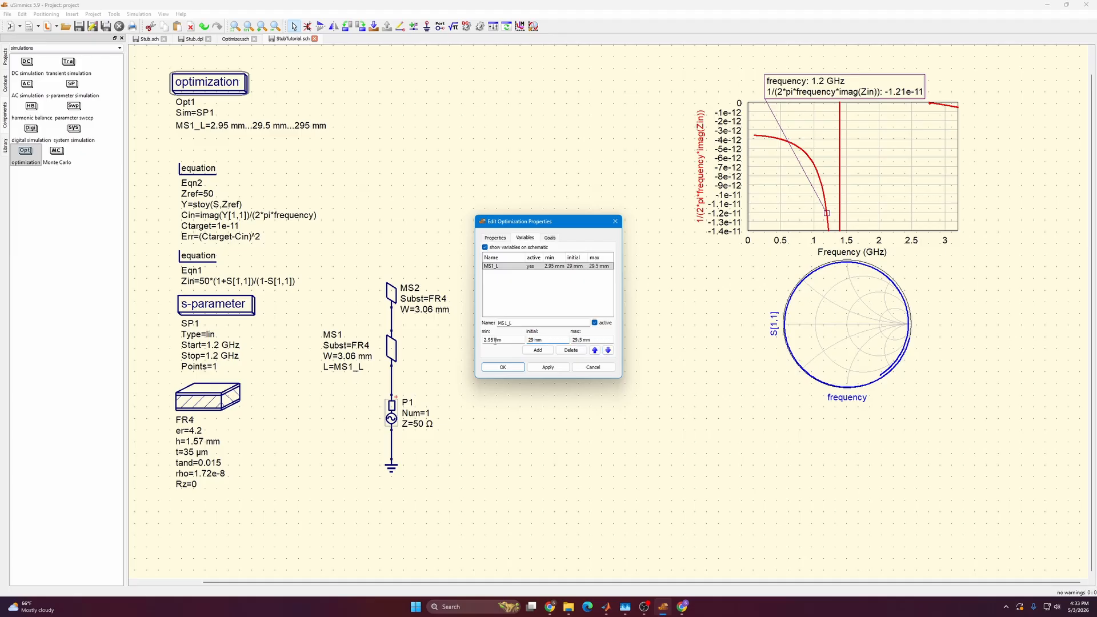
pyautogui.moveTo(495, 341); pyautogui.dragTo(482, 342)
pyautogui.write('27.5')
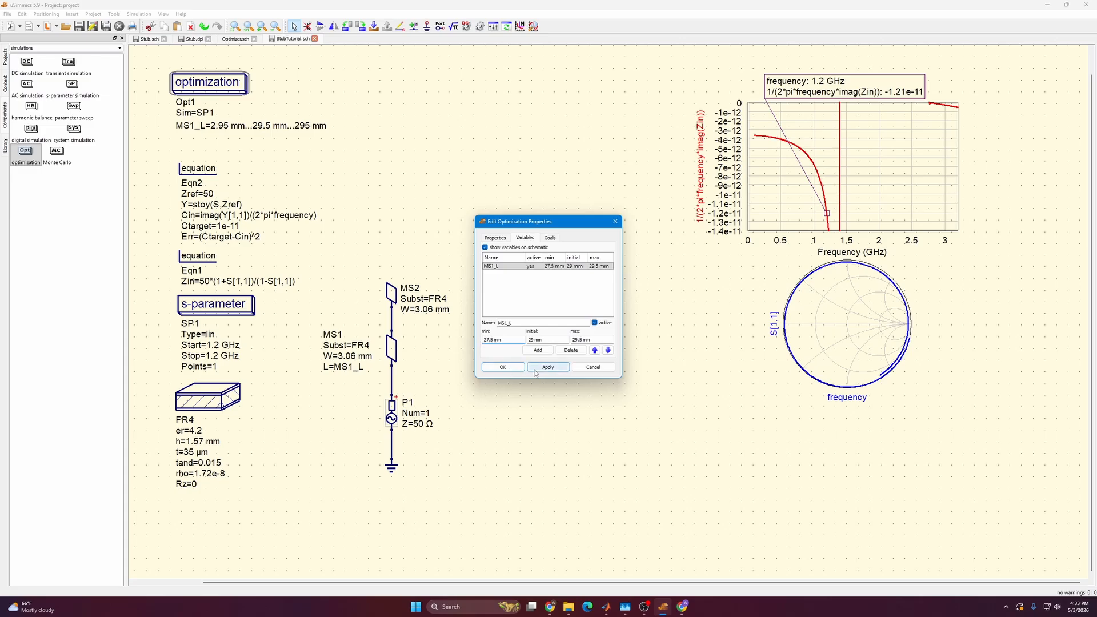
pyautogui.click(536, 372)
pyautogui.click(542, 368)
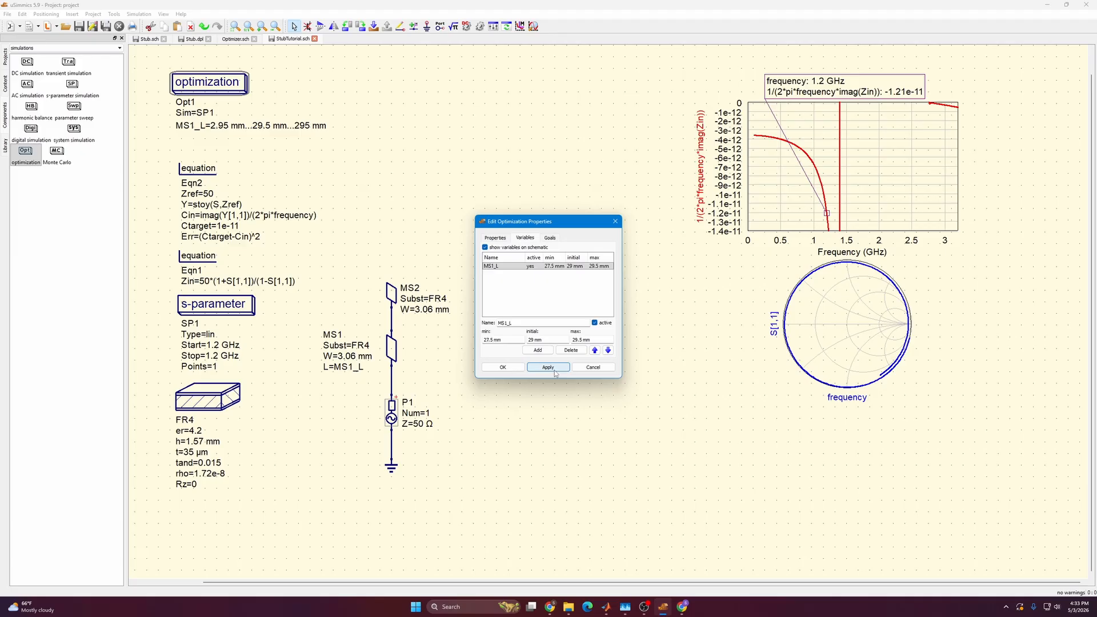
pyautogui.click(507, 369)
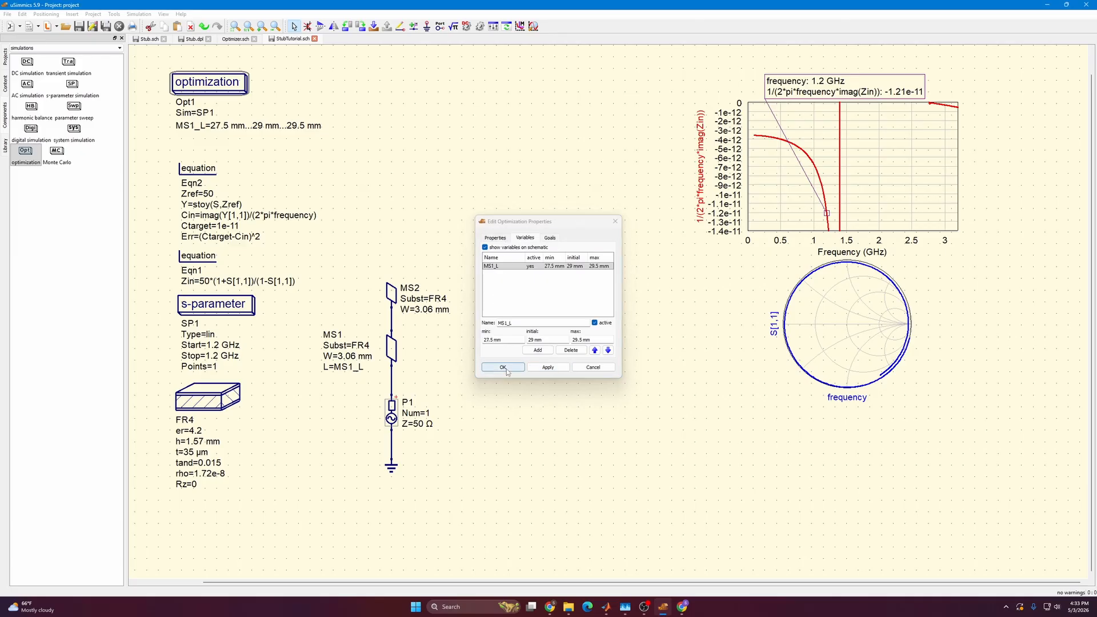
# Add the Err variable of the equation block as an optimizer goal.
pyautogui.rightClick(211, 240)
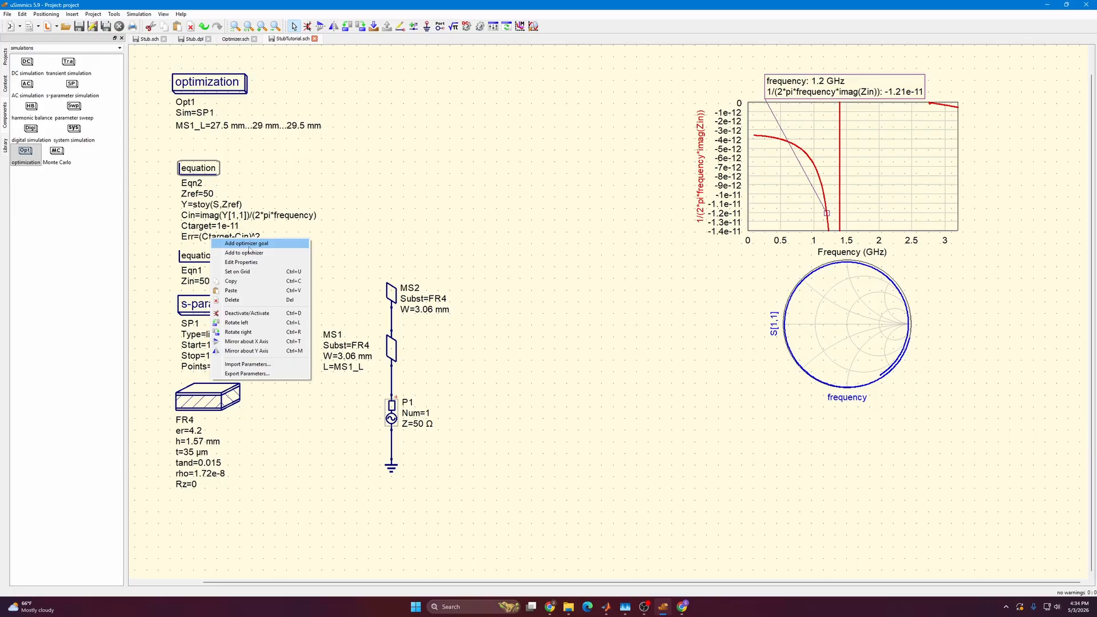
pyautogui.click(249, 245)
pyautogui.rightClick(216, 241)
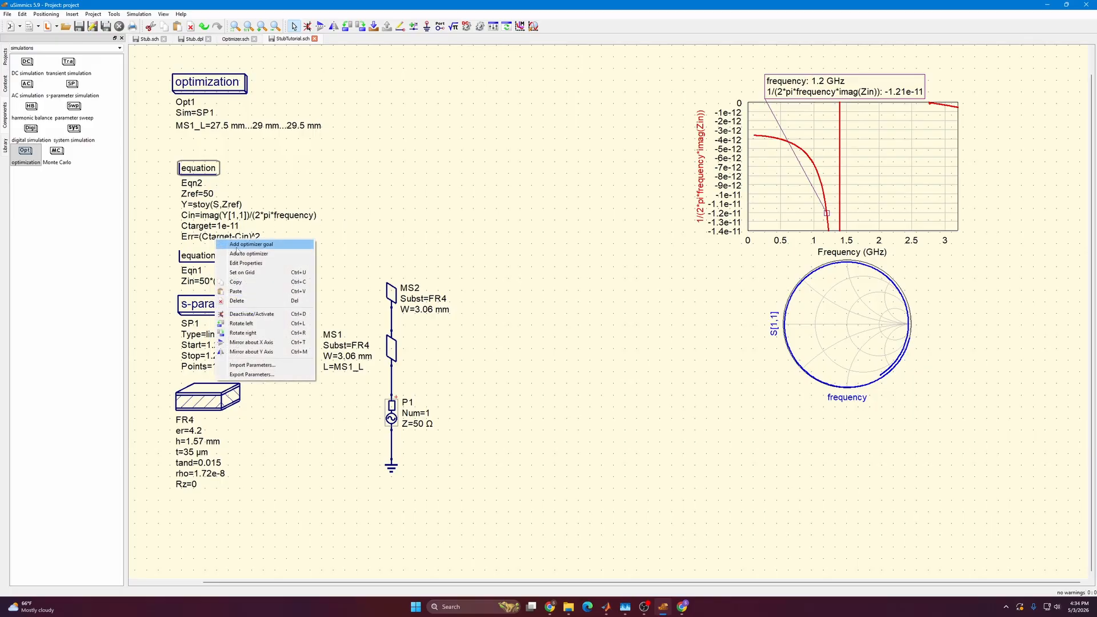
pyautogui.click(235, 246)
# Review the Err goal in the optimization properties and run the optimization.
pyautogui.doubleClick(213, 84)
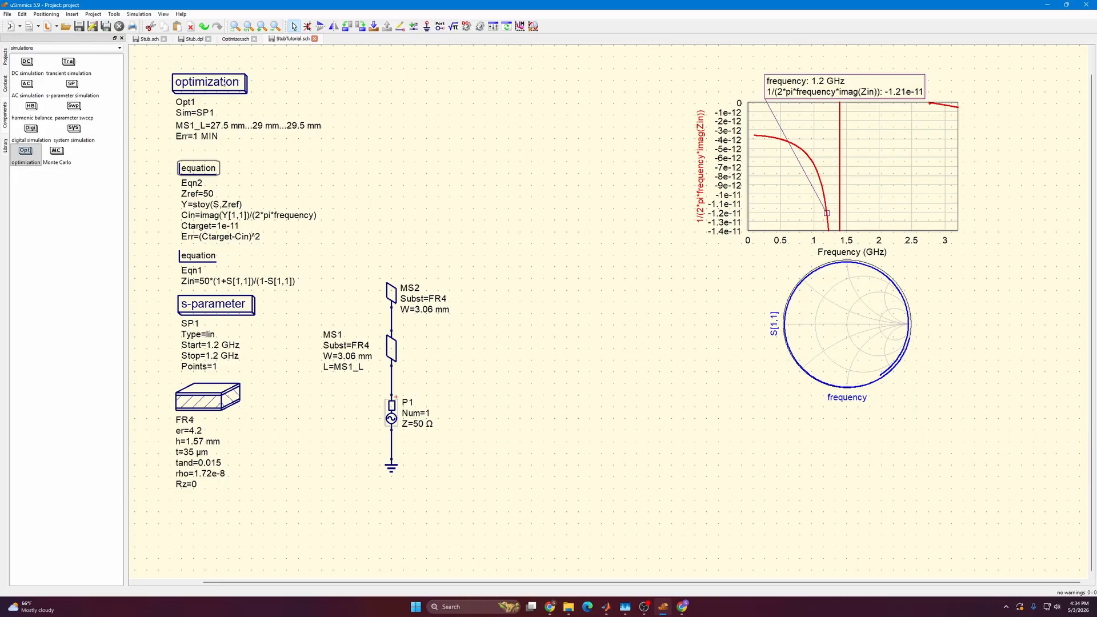
pyautogui.click(551, 239)
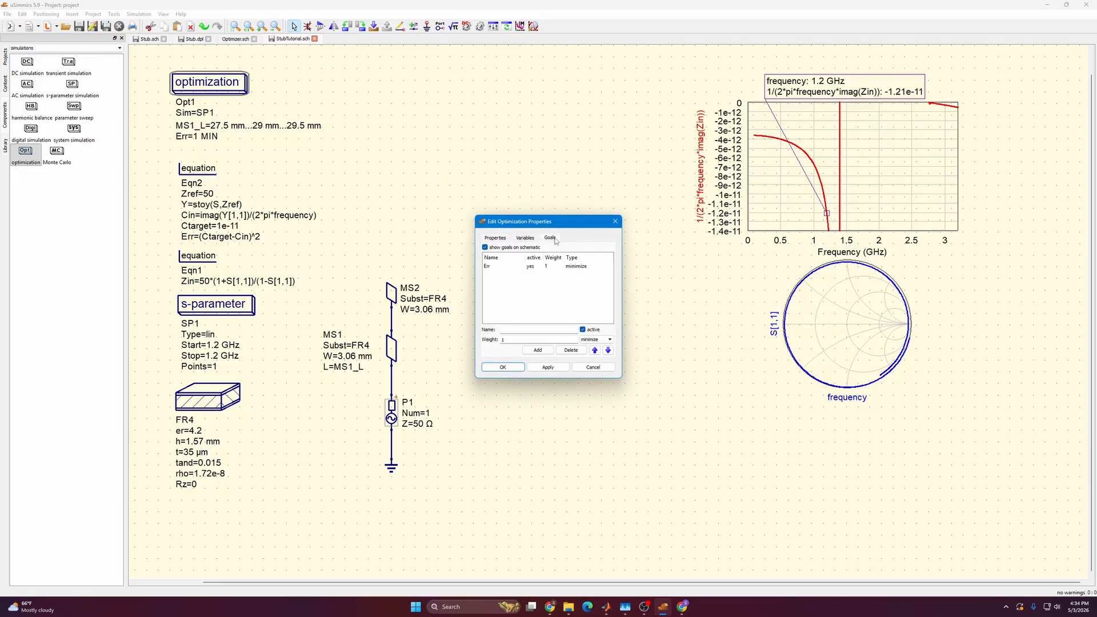
pyautogui.click(501, 267)
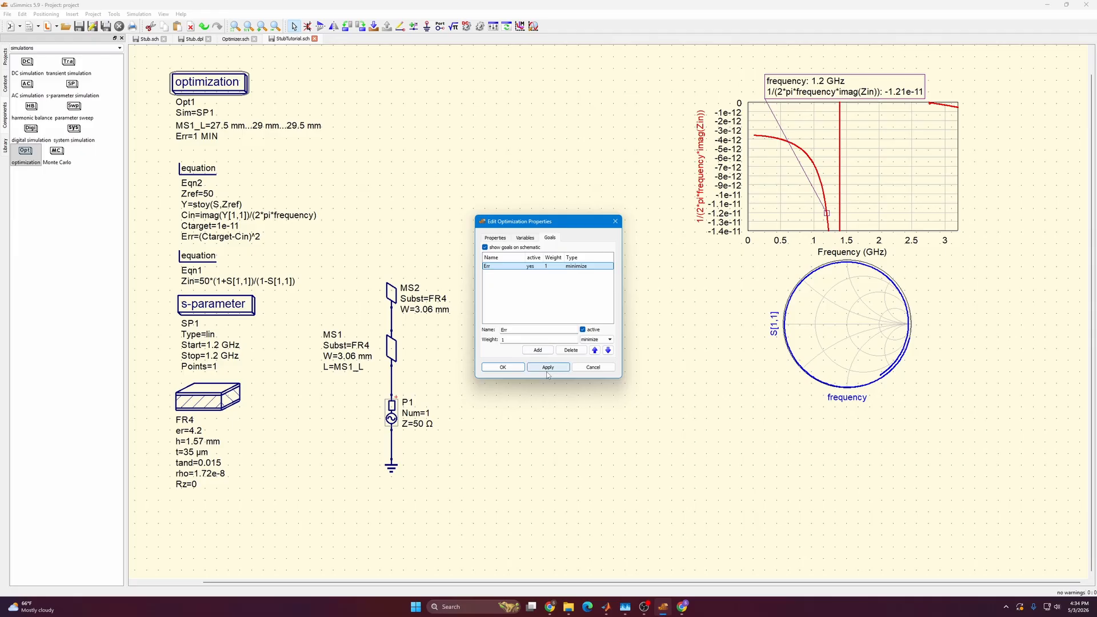
pyautogui.click(503, 367)
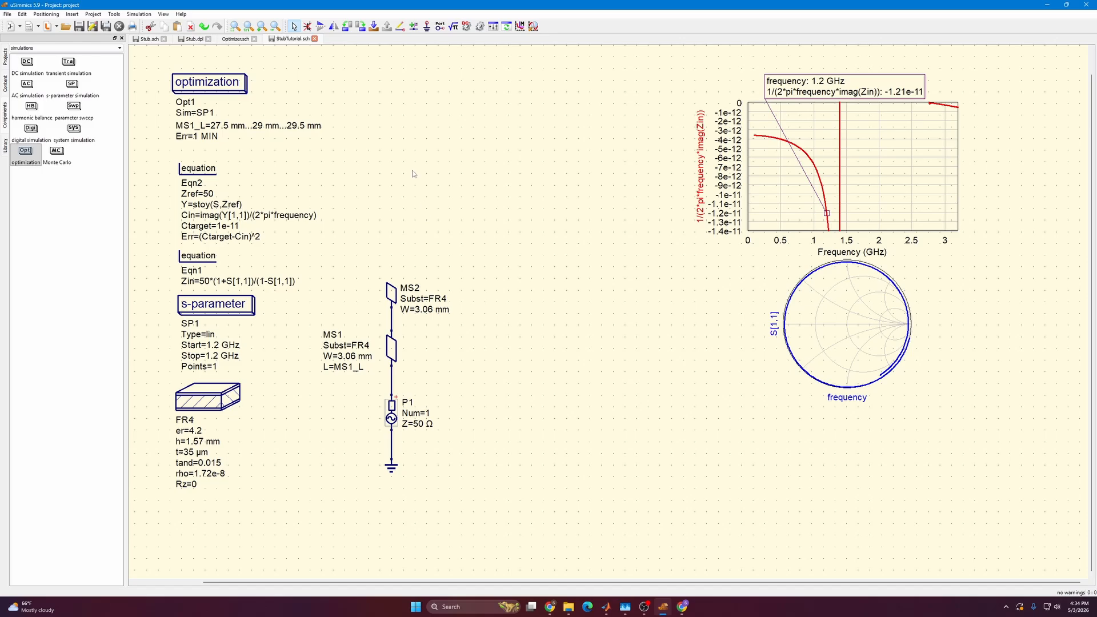
pyautogui.click(481, 27)
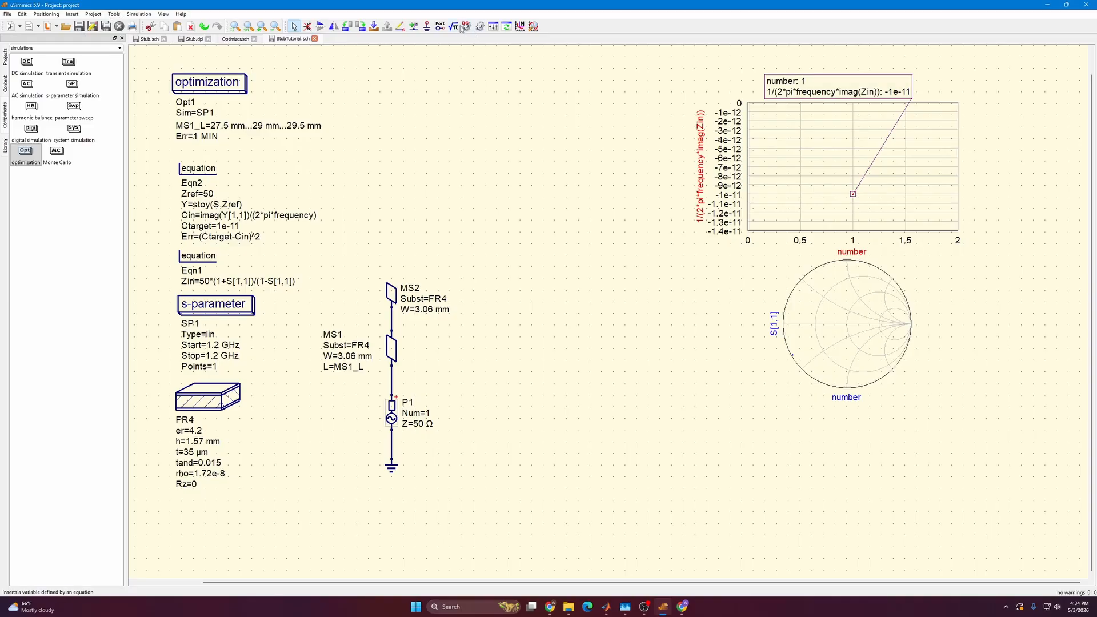
# Insert a tabular diagram in the empty area beside the optimization block and show the variable MS1_L.opt in it.
pyautogui.click(57, 48)
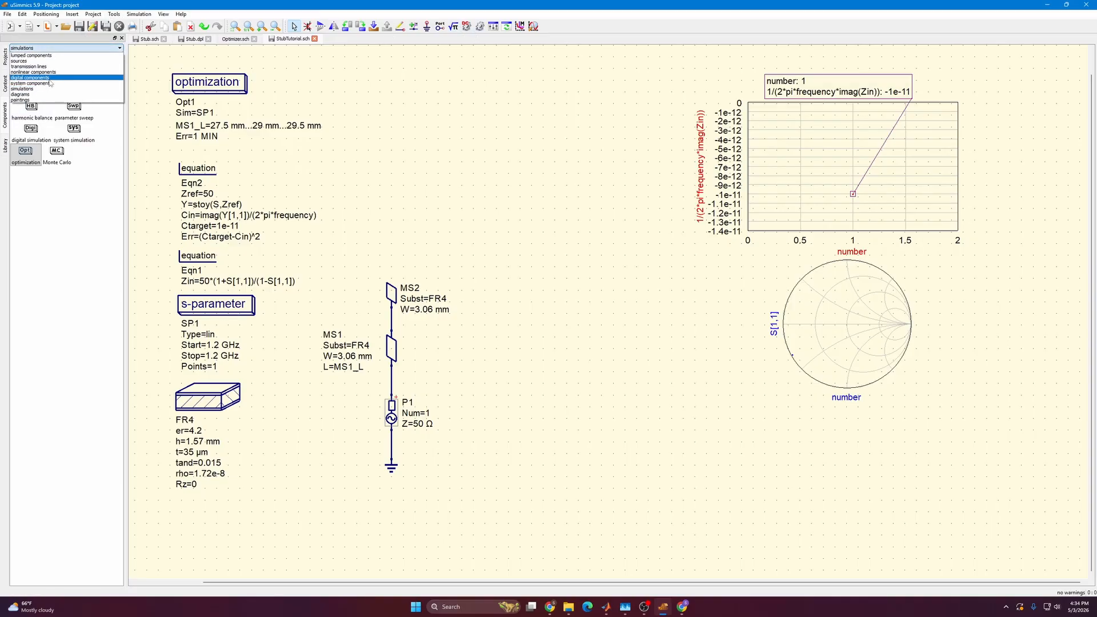
pyautogui.click(44, 95)
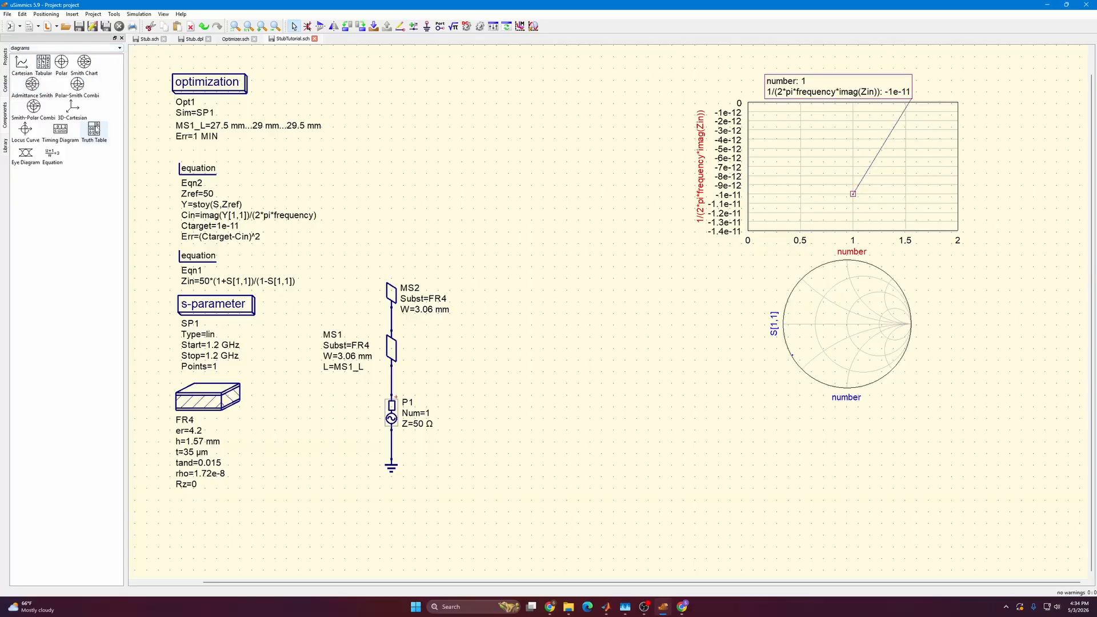
pyautogui.click(43, 64)
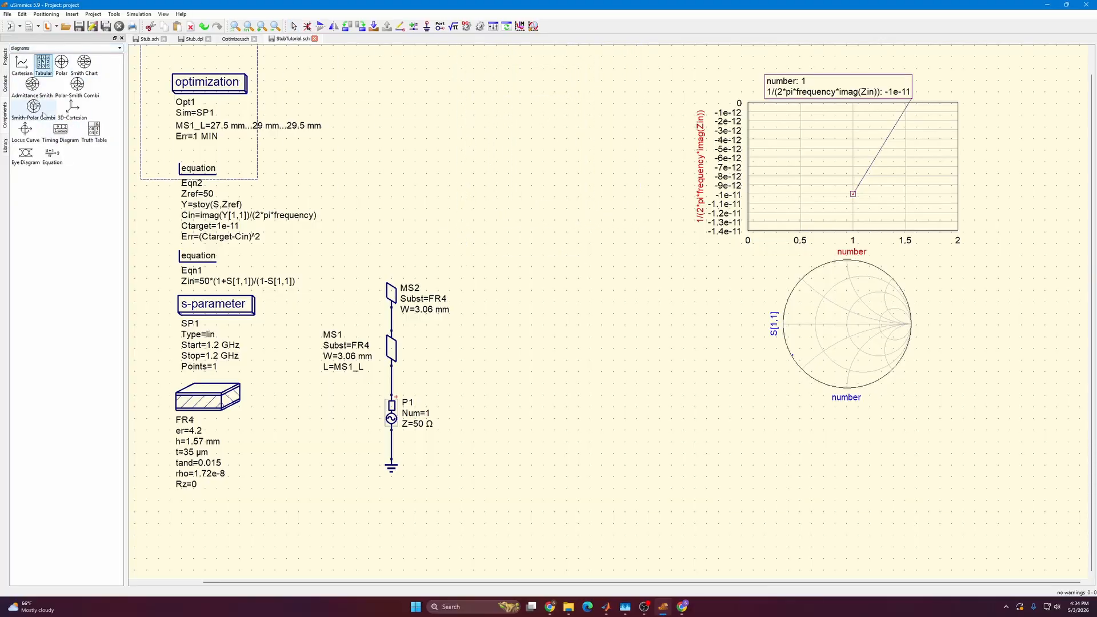
pyautogui.click(472, 300)
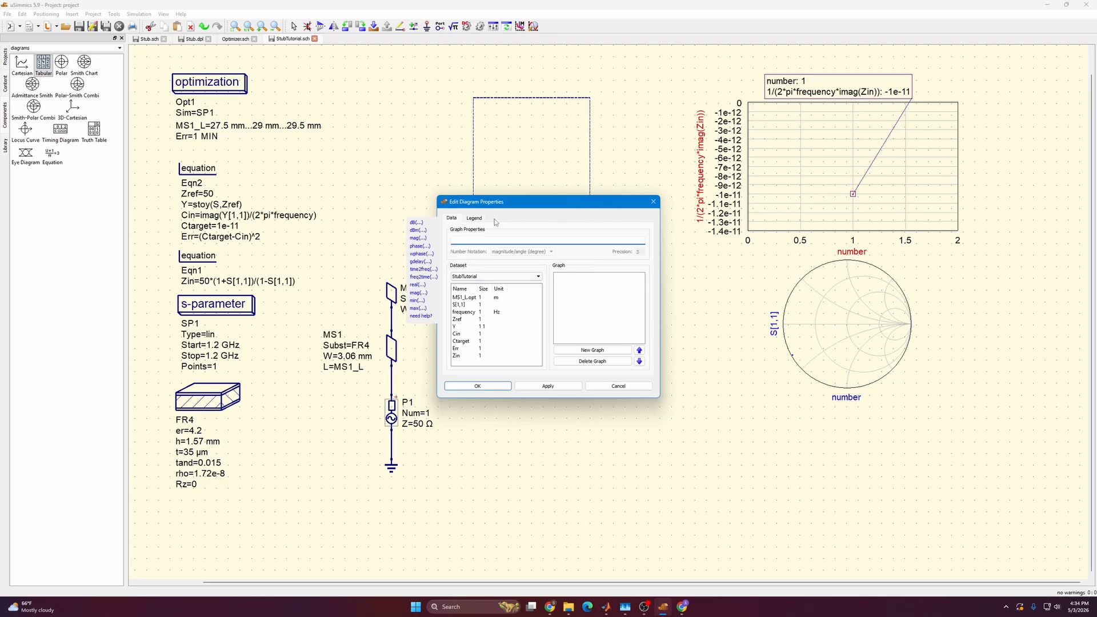
pyautogui.doubleClick(470, 298)
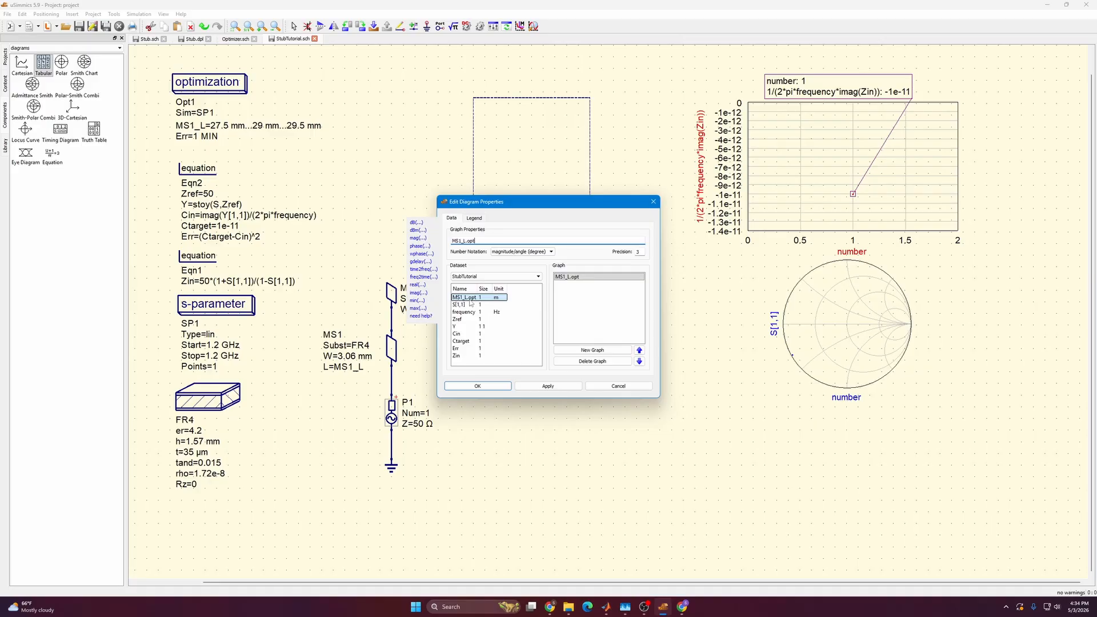
pyautogui.click(534, 389)
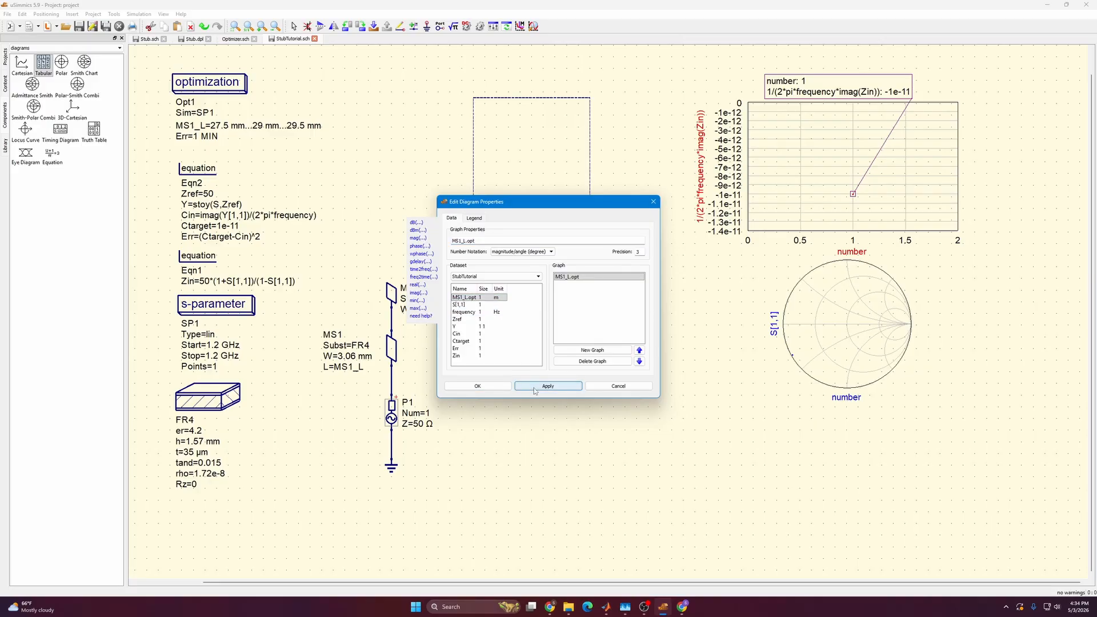
pyautogui.click(483, 387)
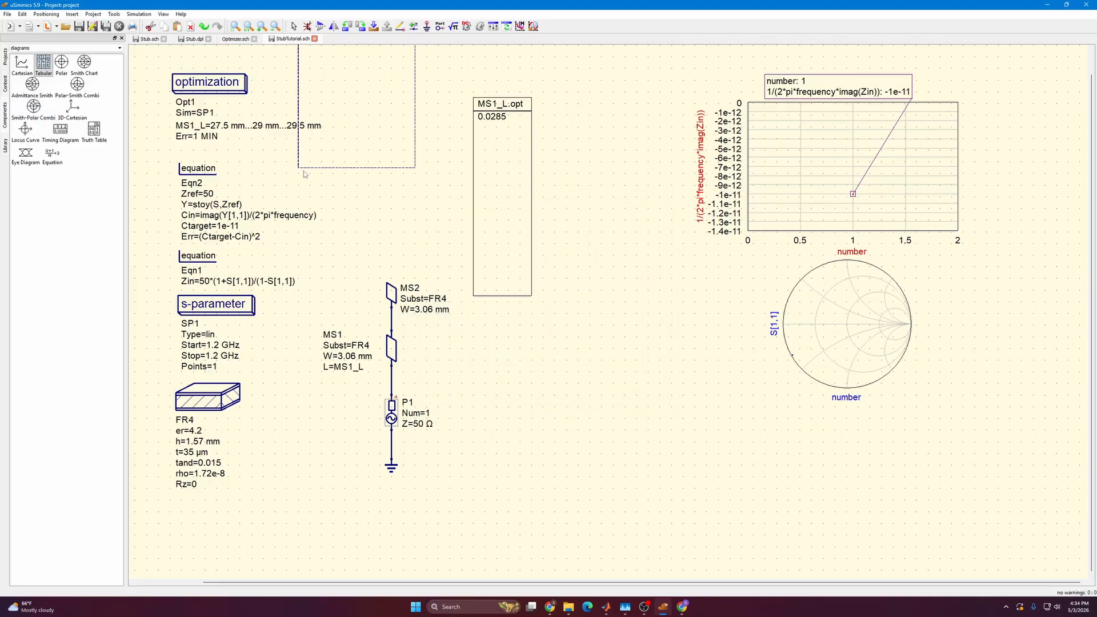
pyautogui.press('Escape')
# Shrink the MS1_L.opt table so it only encloses its header and single value row.
pyautogui.click(508, 228)
pyautogui.moveTo(531, 296); pyautogui.dragTo(543, 131)
pyautogui.click(566, 151)
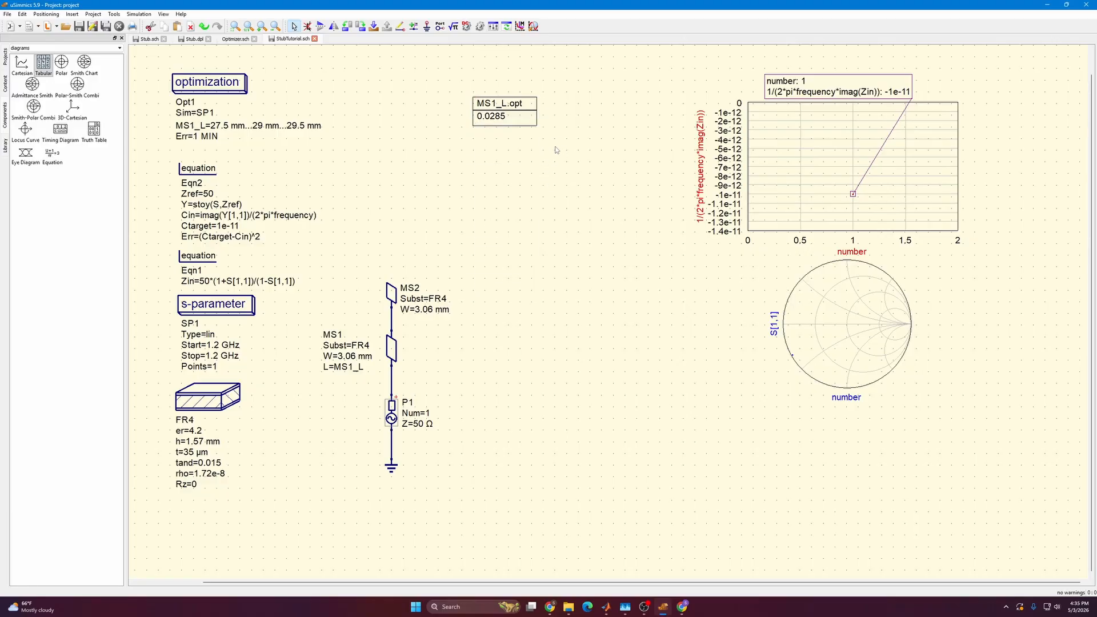
# Copy the stub circuit, s-parameter block, FR4 substrate and Zin equation into a new schematic document.
pyautogui.doubleClick(351, 369)
pyautogui.press('Return')
pyautogui.moveTo(326, 513); pyautogui.dragTo(506, 242)
pyautogui.keyDown('ctrl'); pyautogui.click(224, 307); pyautogui.keyUp('ctrl')
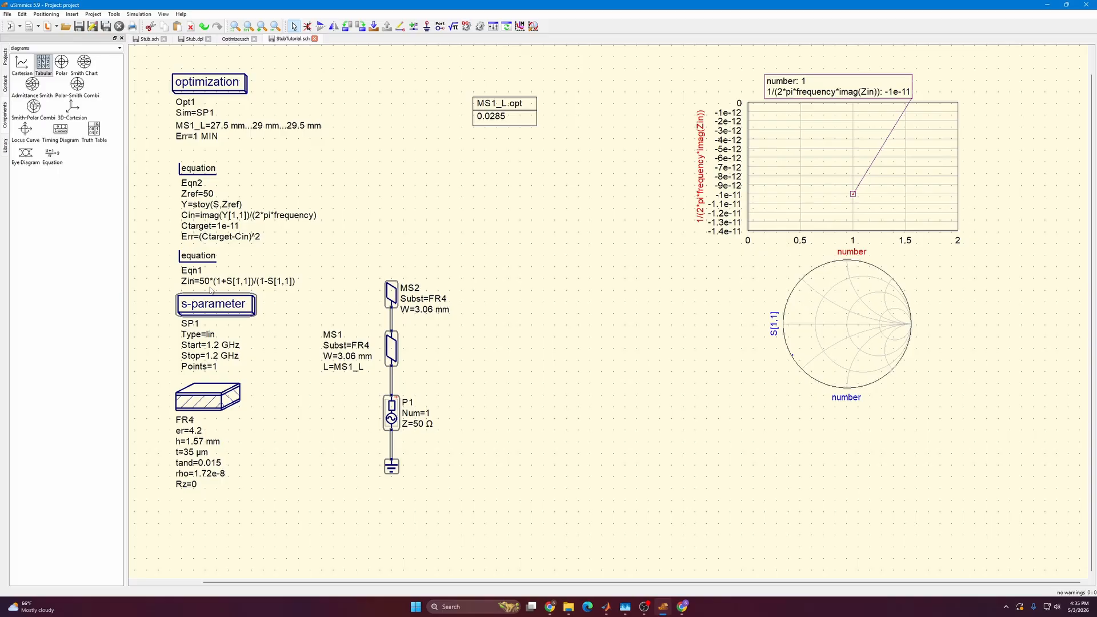
pyautogui.keyDown('ctrl'); pyautogui.click(196, 402); pyautogui.keyUp('ctrl')
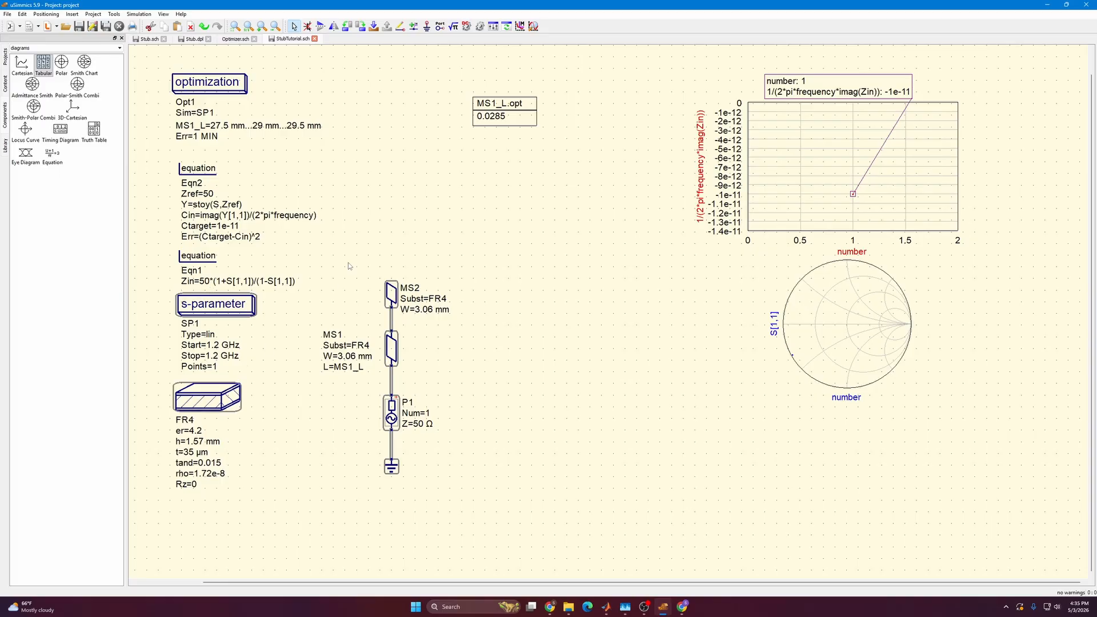
pyautogui.keyDown('ctrl'); pyautogui.click(207, 263); pyautogui.keyUp('ctrl')
pyautogui.click(395, 239)
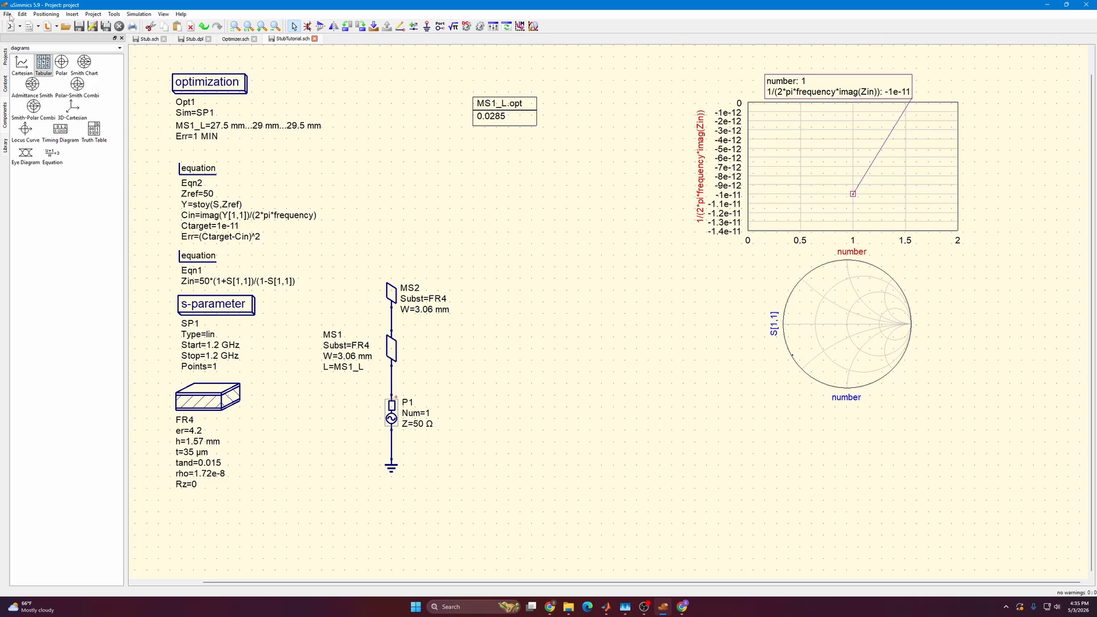
pyautogui.click(9, 16)
pyautogui.moveTo(28, 26)
pyautogui.click(149, 26)
pyautogui.hotkey('ctrl', 'v')
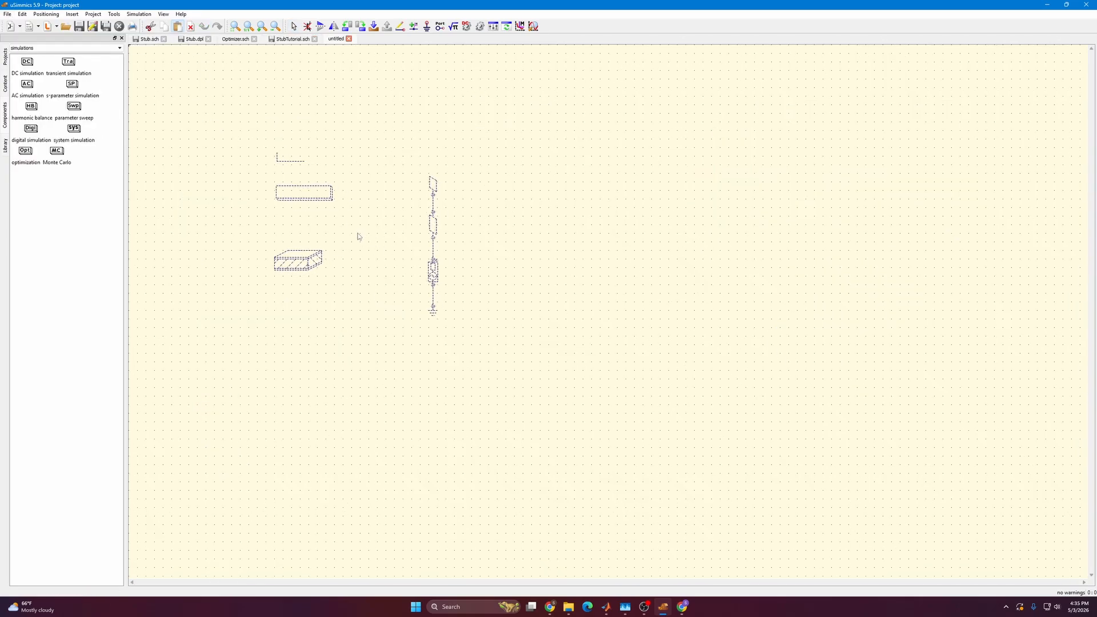
pyautogui.click(358, 236)
# Set the length L of microstrip line MS1 to 28.5 mm and run the simulation.
pyautogui.doubleClick(378, 265)
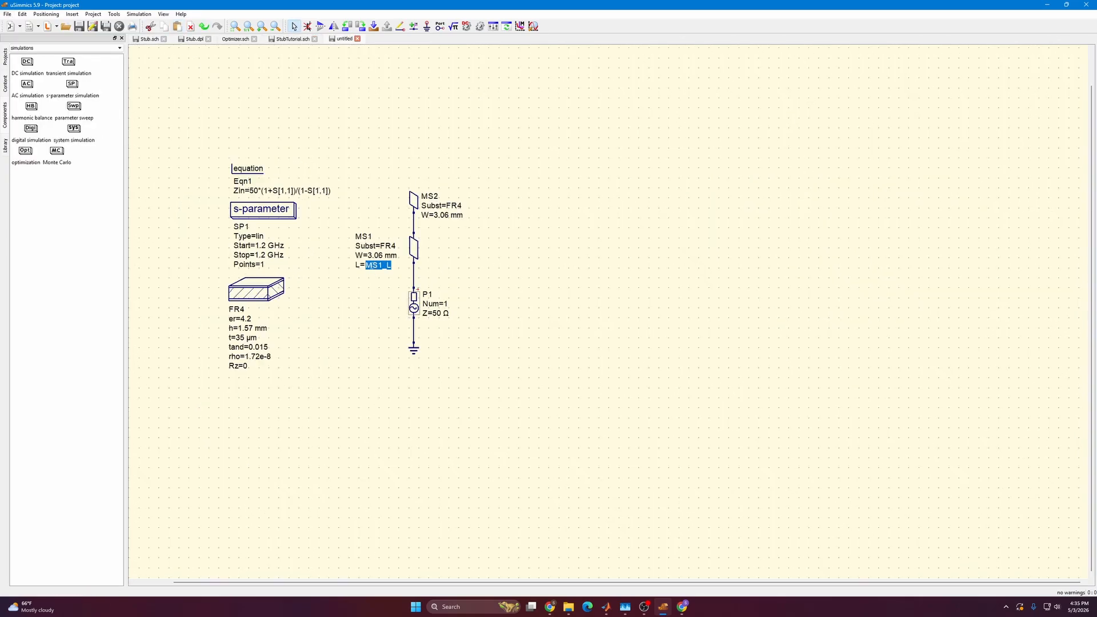
pyautogui.write('28.5')
pyautogui.press('Return')
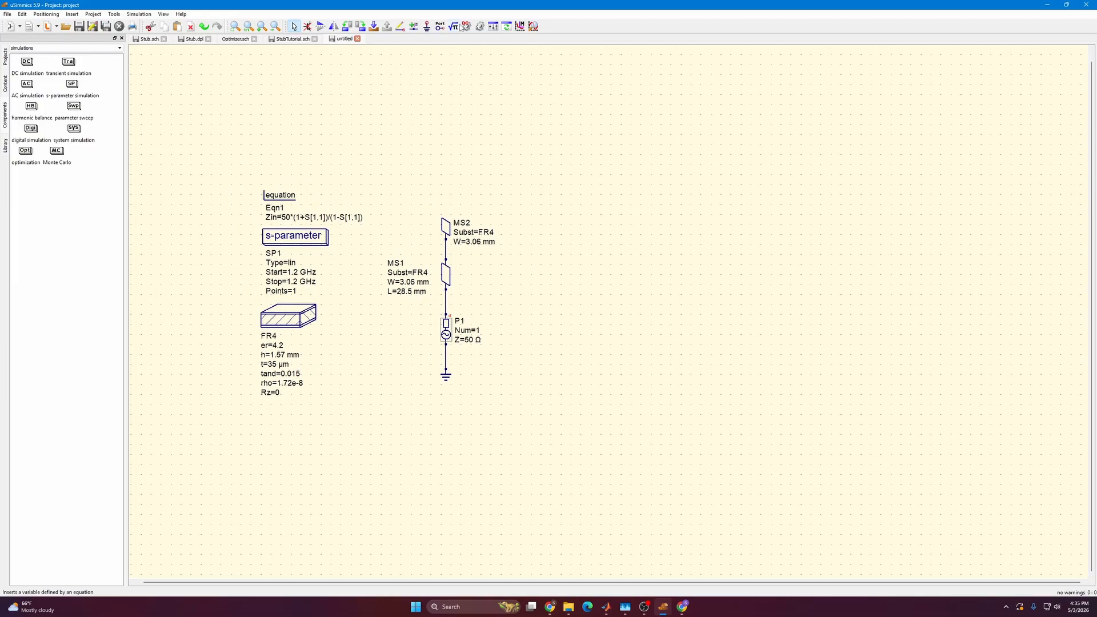
pyautogui.click(480, 27)
# Arrange the dB(S[1,1]) Cartesian diagram and the Smith chart side by side, to the right of the stub circuit.
pyautogui.moveTo(580, 143); pyautogui.dragTo(486, 119)
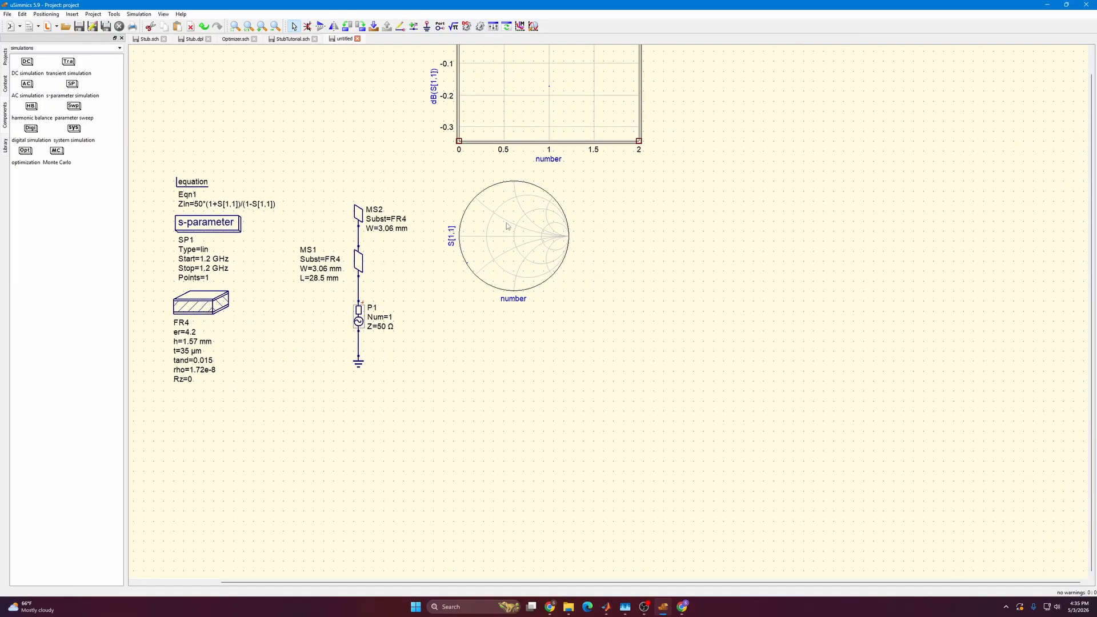
pyautogui.moveTo(509, 227); pyautogui.dragTo(715, 421)
pyautogui.moveTo(586, 113); pyautogui.dragTo(615, 258)
pyautogui.moveTo(754, 425); pyautogui.dragTo(753, 252)
# Plot 1/(2*pi*frequency*imag(Zin)) in the Cartesian diagram and remove its dB(S[1,1]) graph.
pyautogui.doubleClick(553, 240)
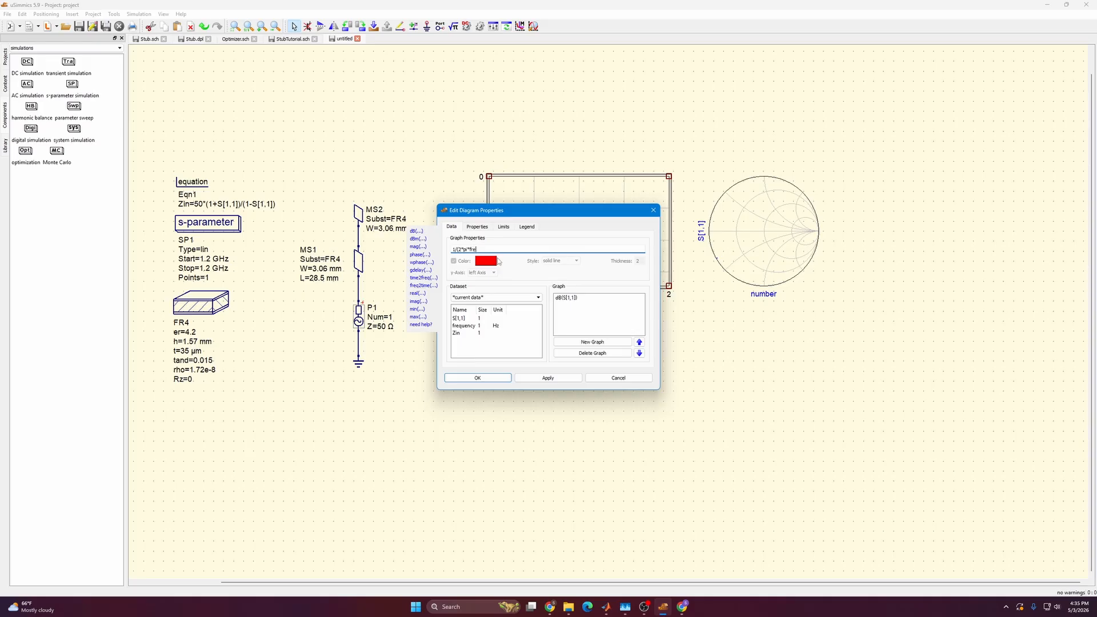
pyautogui.write('imag(Zin')
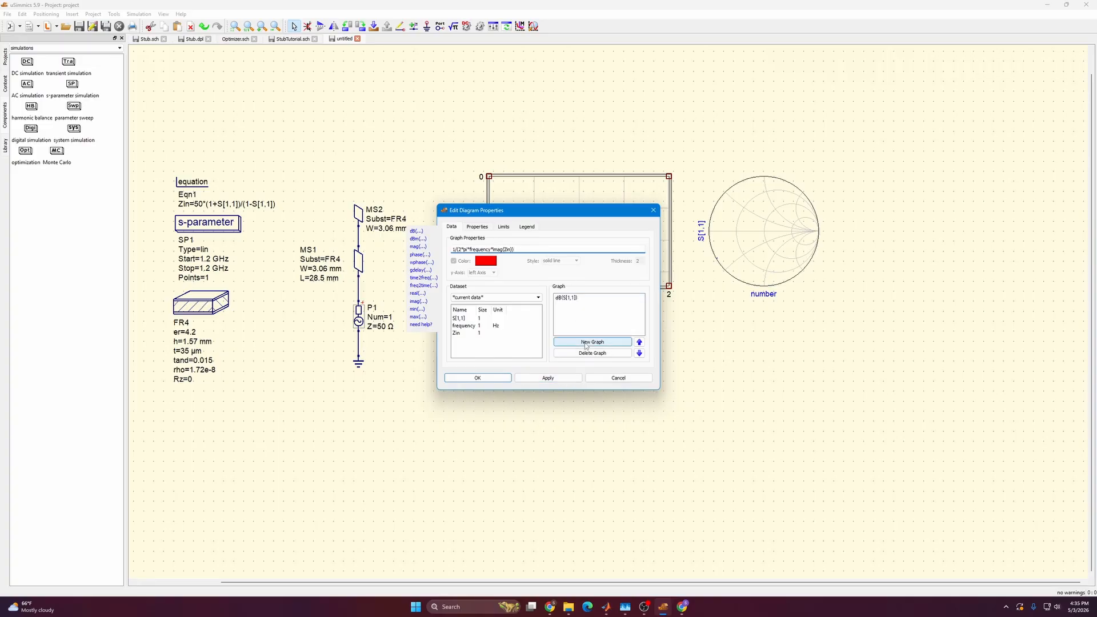
pyautogui.click(567, 379)
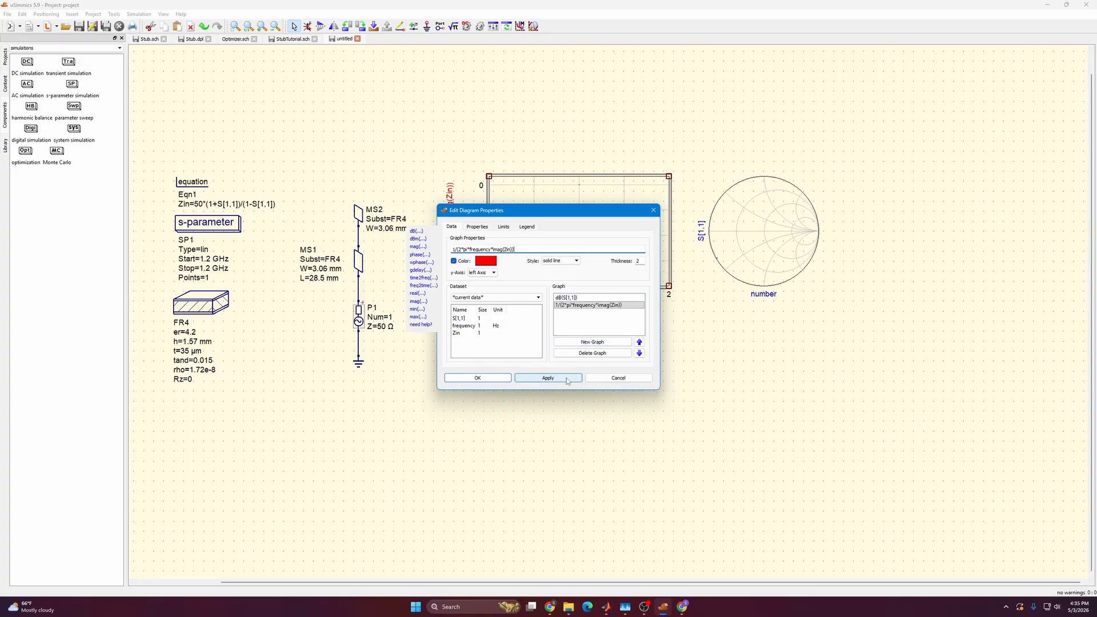
pyautogui.click(585, 298)
pyautogui.click(584, 354)
pyautogui.click(548, 377)
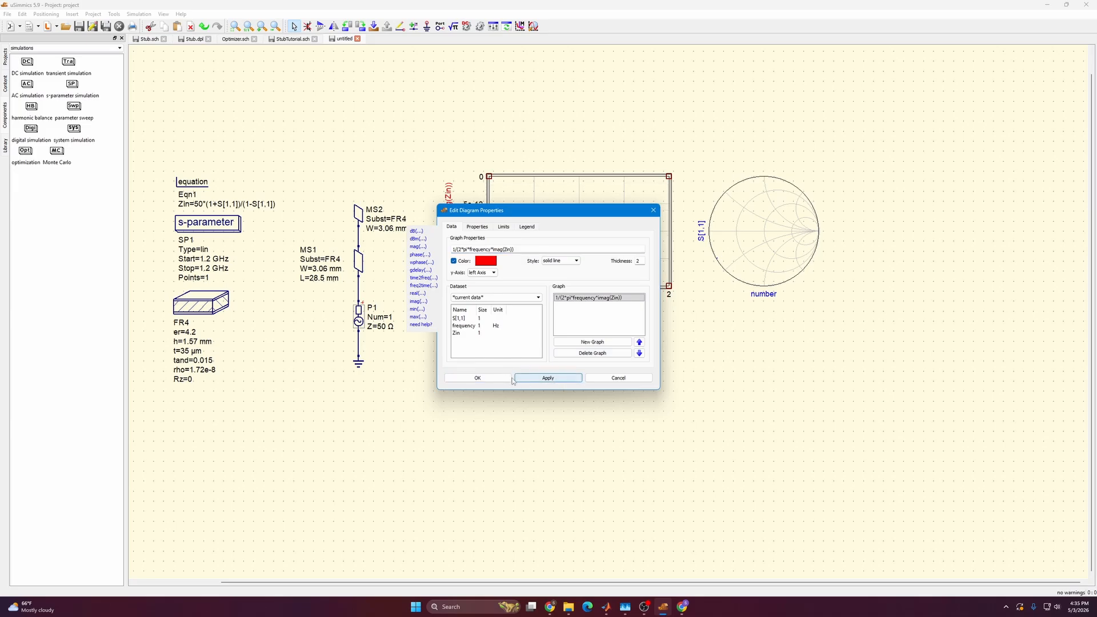
pyautogui.click(478, 378)
# Fix the Cartesian diagram's left axis manually from -2e-11 to 0 with a step of 5e-12.
pyautogui.doubleClick(548, 274)
pyautogui.click(504, 226)
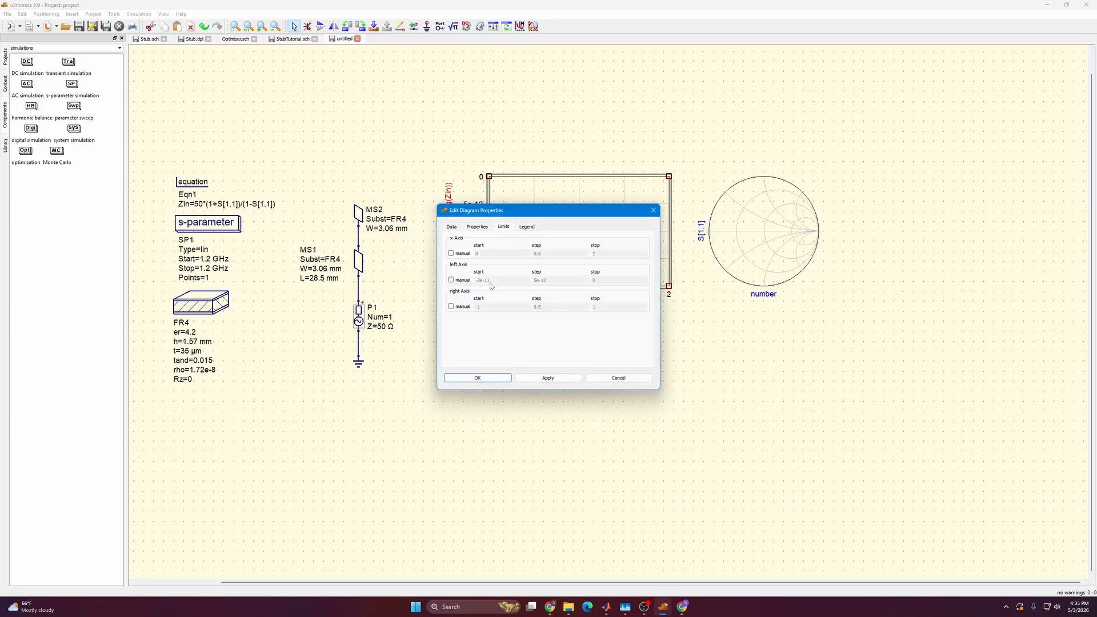
pyautogui.click(451, 280)
pyautogui.press('Tab')
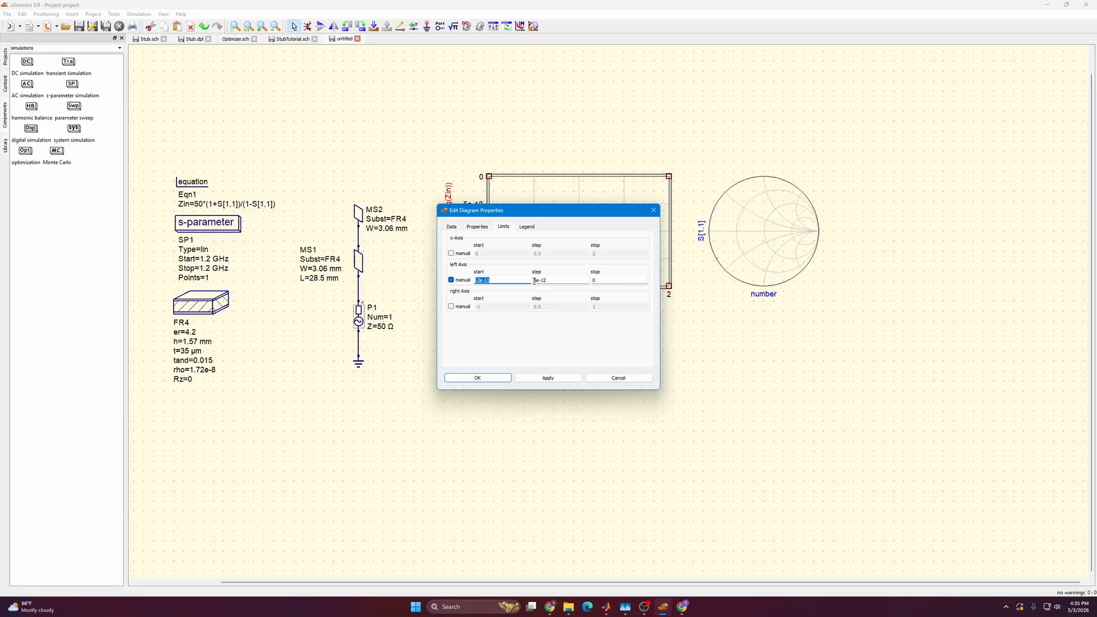
pyautogui.click(520, 379)
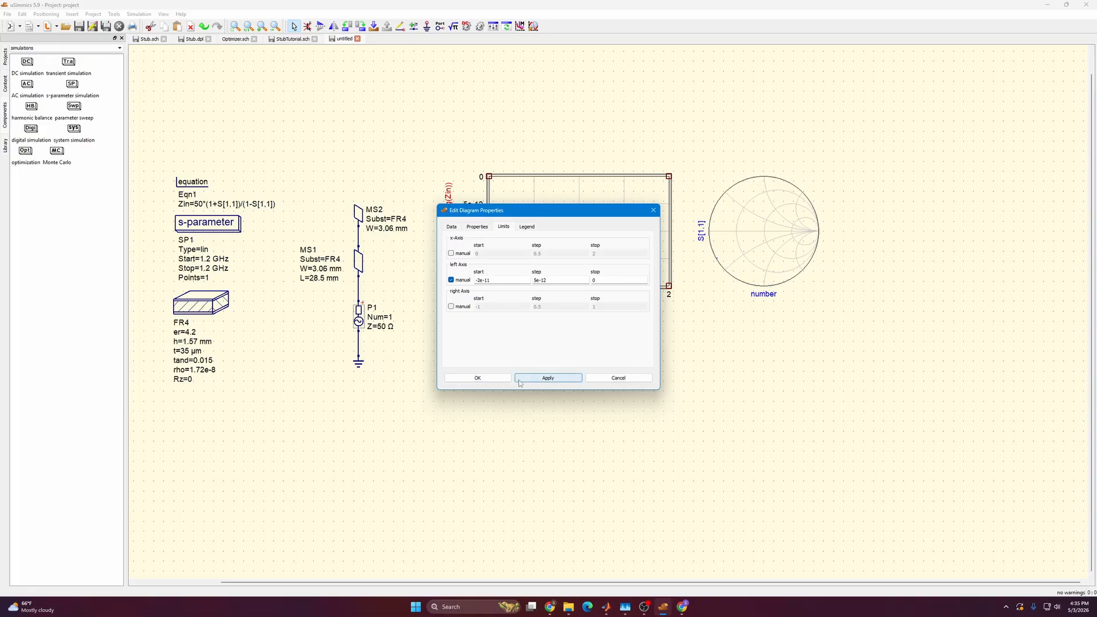
pyautogui.click(478, 378)
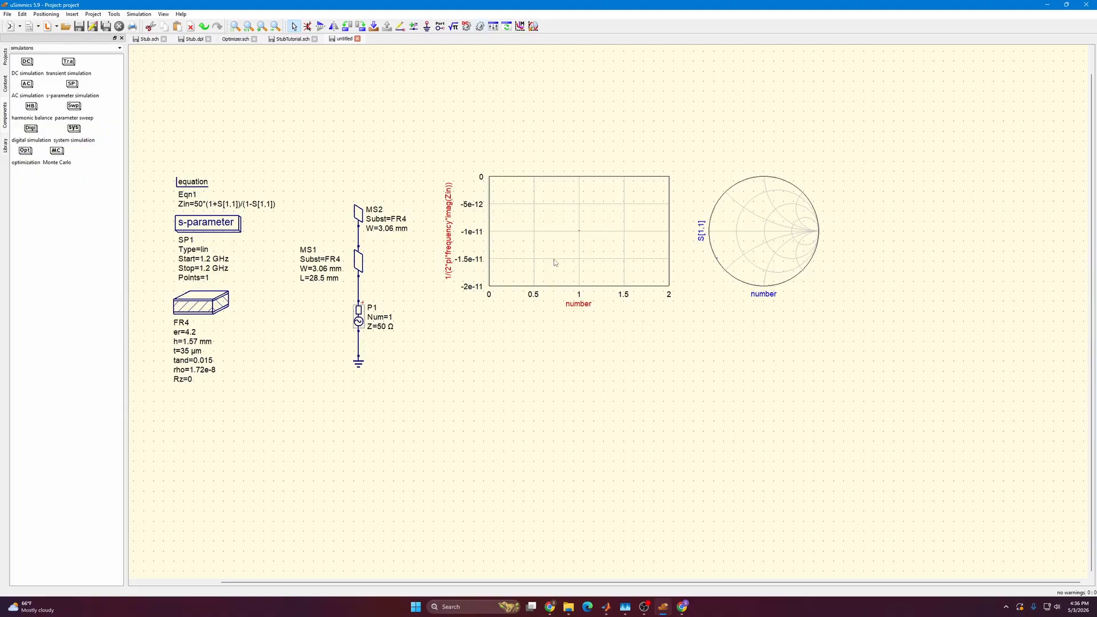
# Set the SP1 frequency sweep to 0.1 GHz through 3.2 GHz with 311 points and run the simulation.
pyautogui.doubleClick(210, 227)
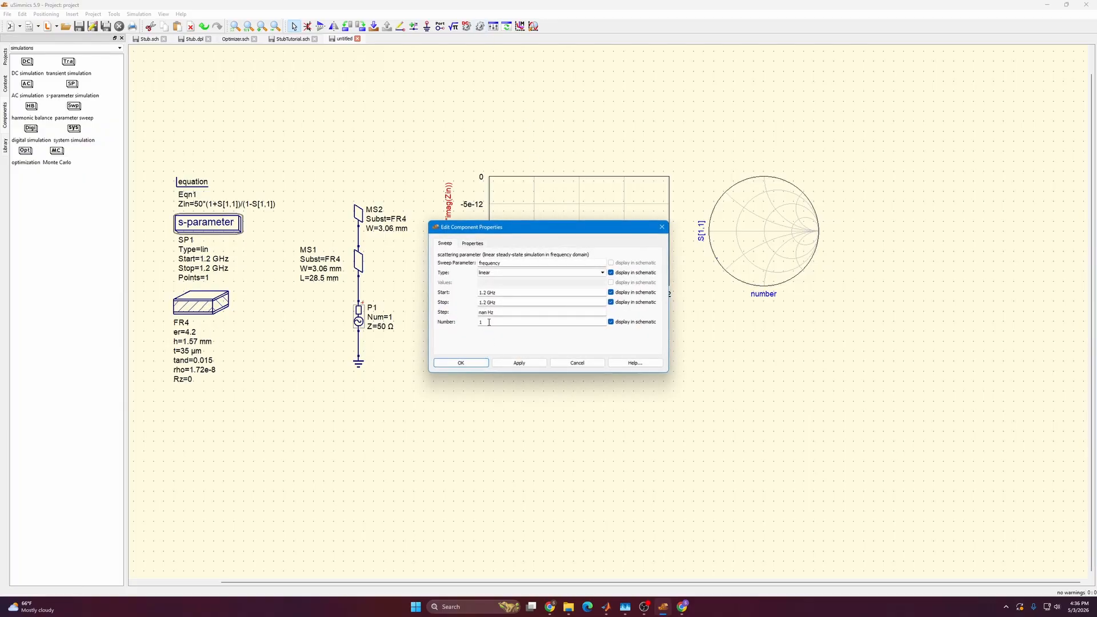
pyautogui.moveTo(489, 323); pyautogui.dragTo(476, 303)
pyautogui.write('311')
pyautogui.click(489, 303)
pyautogui.write('32')
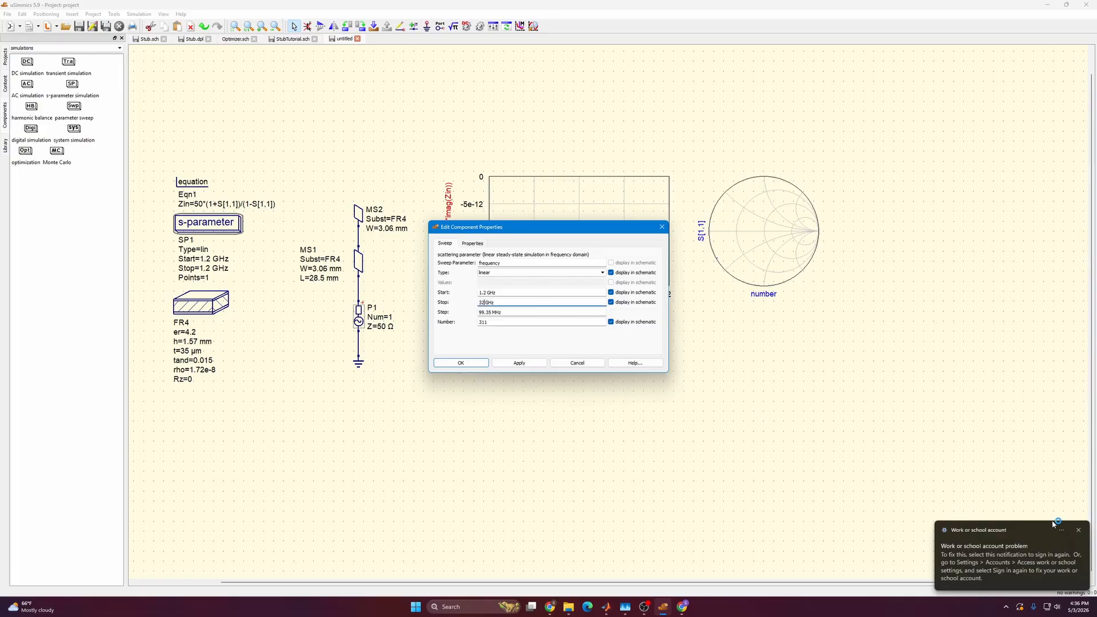
pyautogui.click(1082, 532)
pyautogui.click(482, 303)
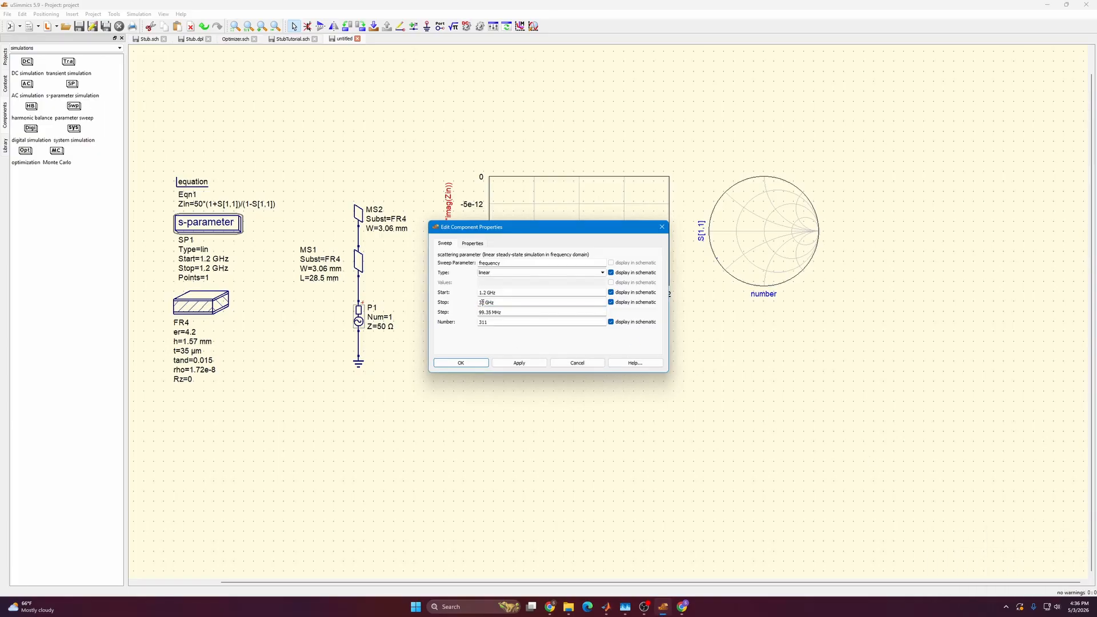
pyautogui.write('.2')
pyautogui.moveTo(490, 293); pyautogui.dragTo(461, 296)
pyautogui.write('0.1')
pyautogui.click(535, 364)
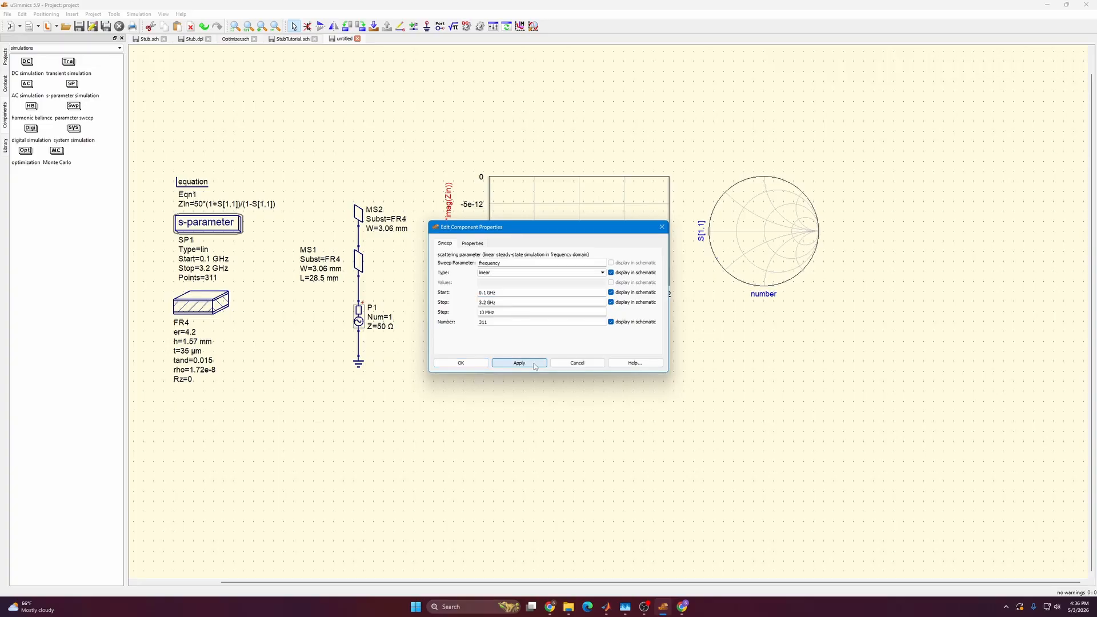
pyautogui.click(467, 364)
pyautogui.click(481, 27)
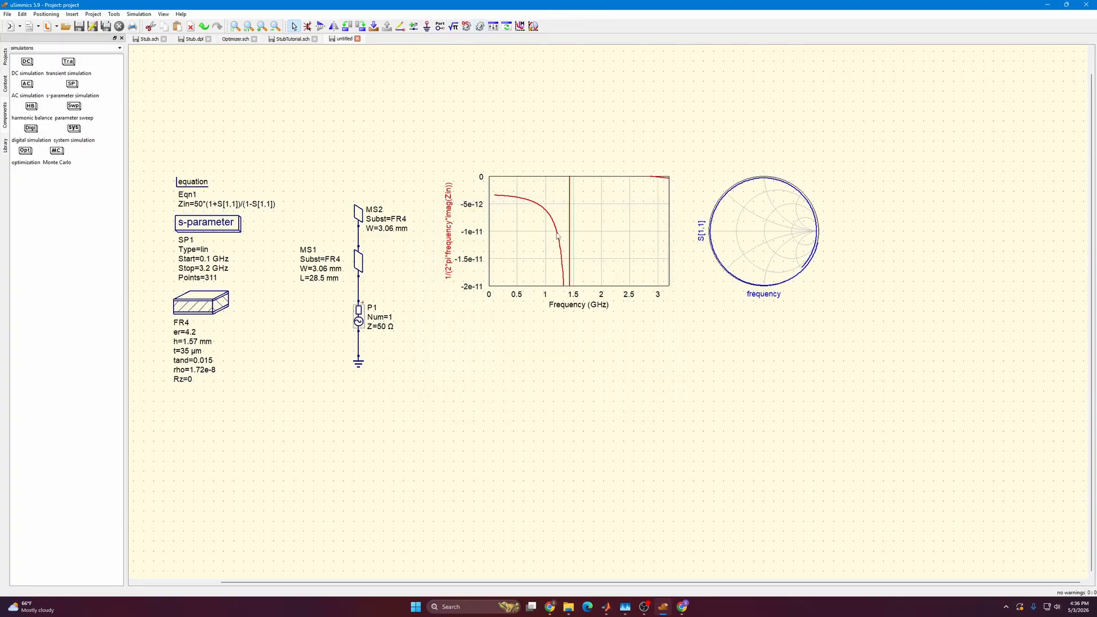
# Place a marker on the capacitance curve and shift it along the curve to near the -1e-11 level.
pyautogui.click(520, 26)
pyautogui.click(553, 218)
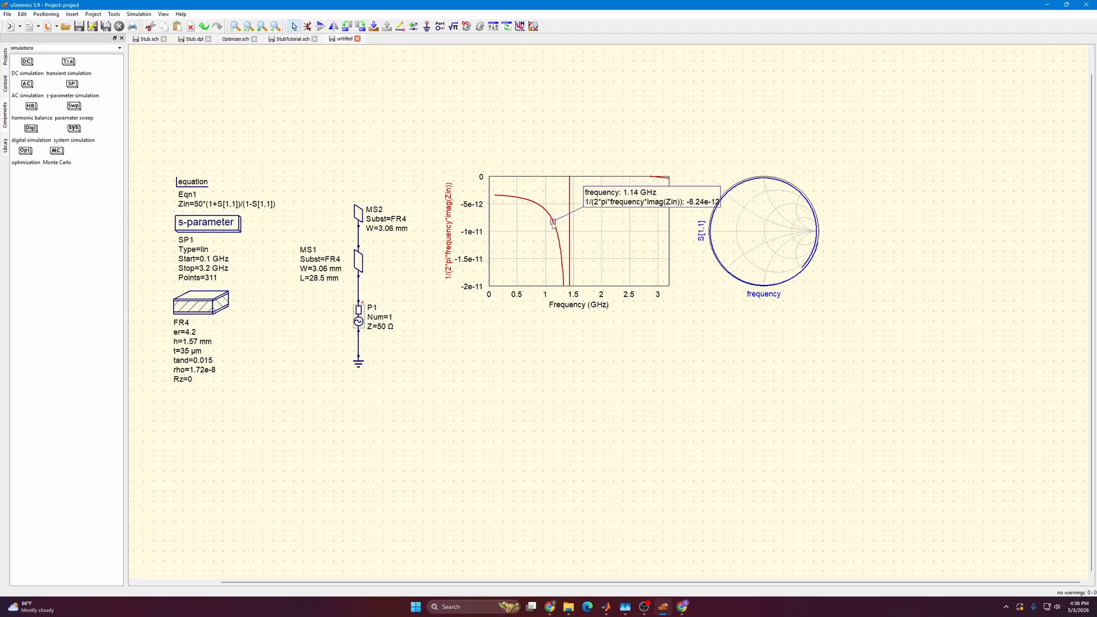
pyautogui.moveTo(554, 223); pyautogui.dragTo(557, 231)
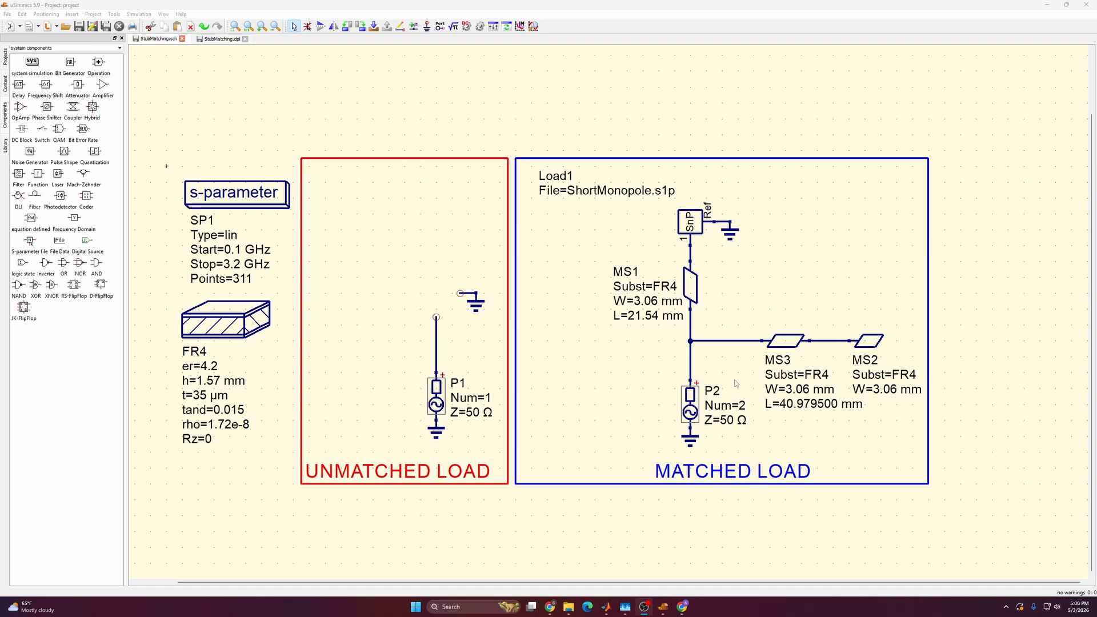
# Place an S-parameter file component in the UNMATCHED LOAD box and position it above port P1, beside the loose ground.
pyautogui.click(32, 244)
pyautogui.click(397, 239)
pyautogui.press('Escape')
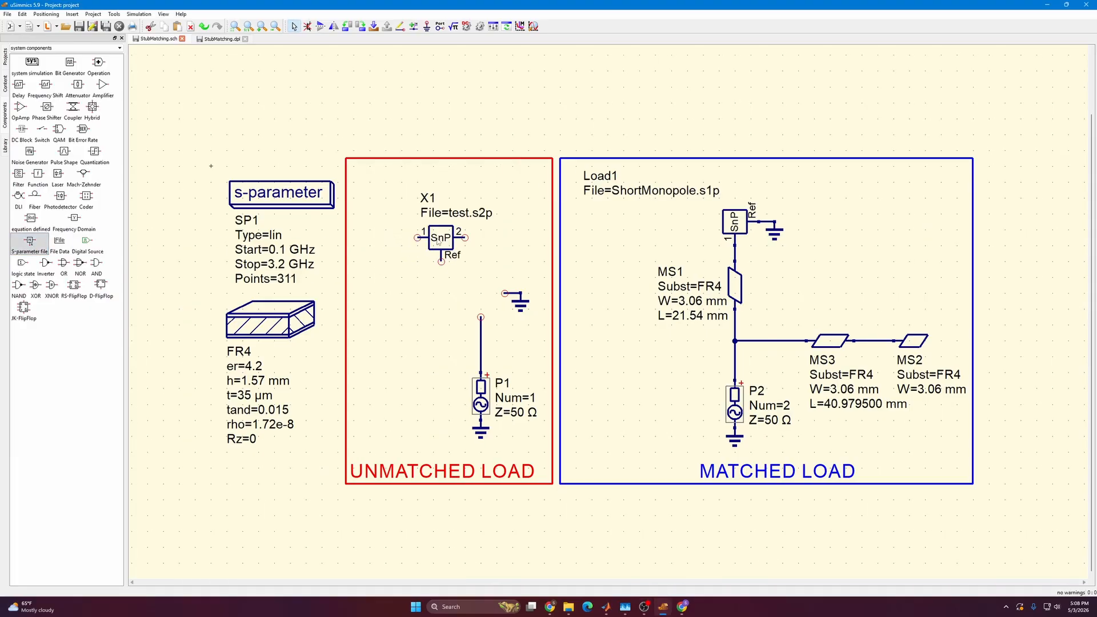
pyautogui.moveTo(439, 240); pyautogui.dragTo(460, 266)
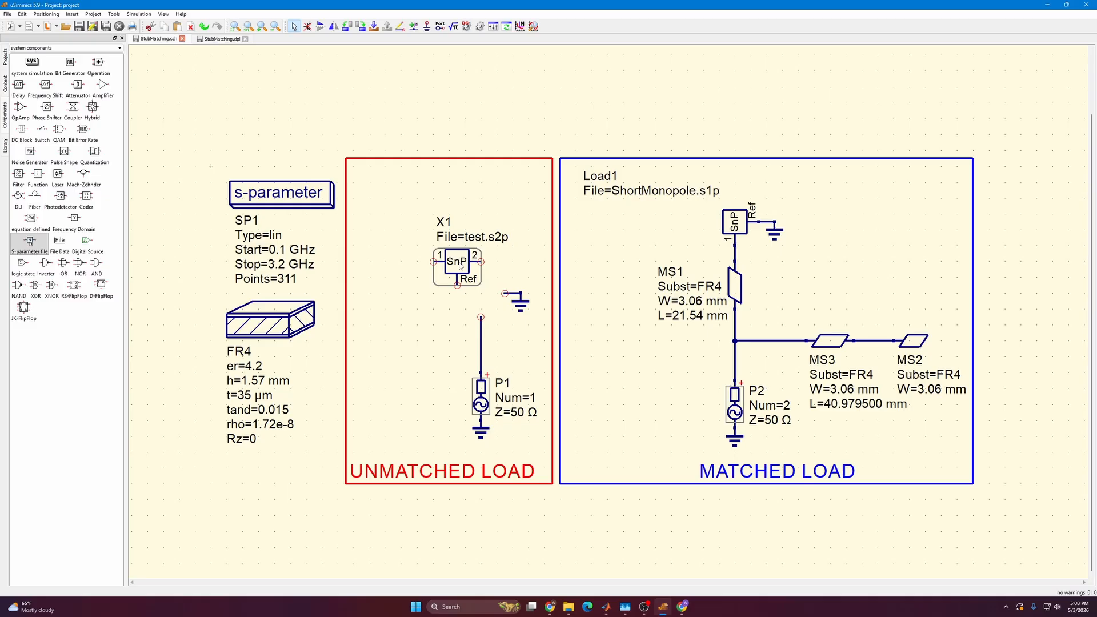
# Configure the new S-parameter file component X1 with one port and the file ShortMonopole.s1p.
pyautogui.doubleClick(460, 266)
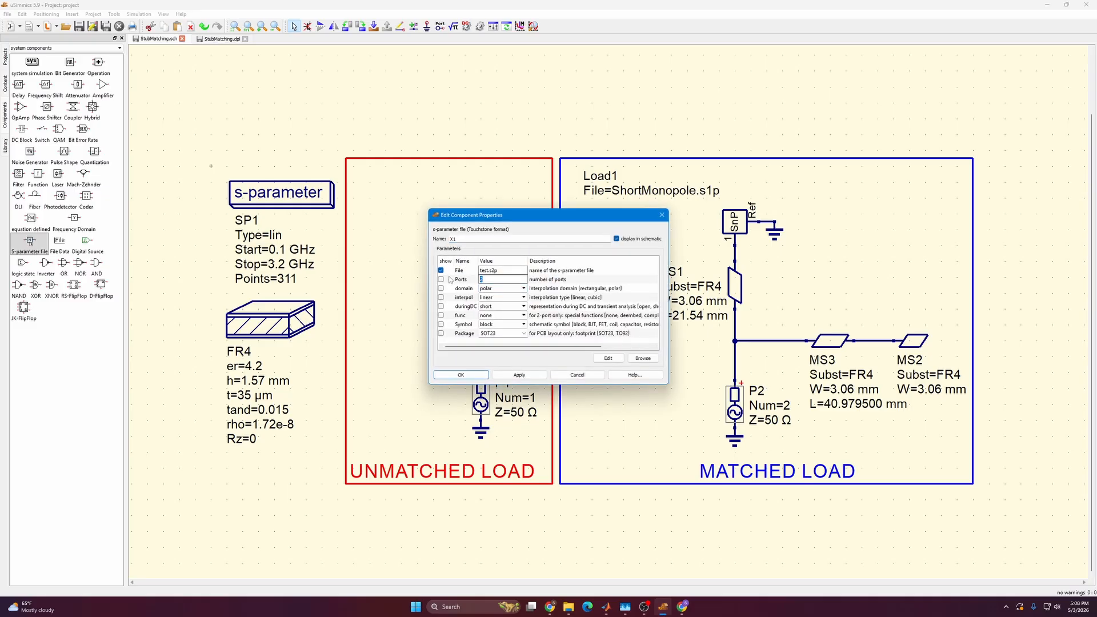
pyautogui.write('1')
pyautogui.click(488, 271)
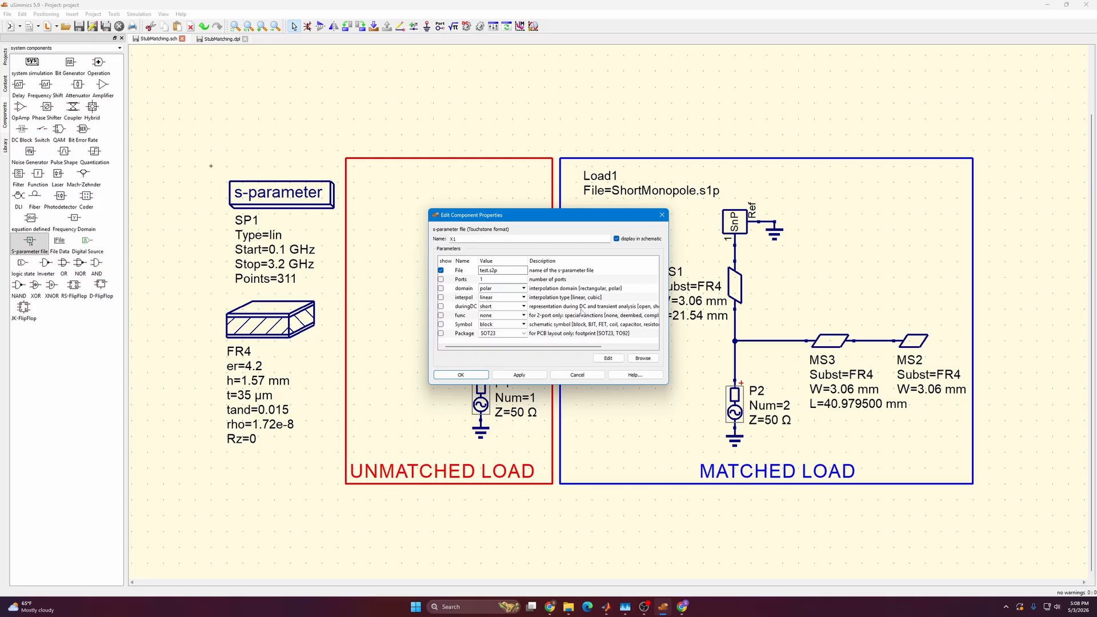
pyautogui.click(643, 358)
pyautogui.moveTo(515, 169); pyautogui.dragTo(516, 176)
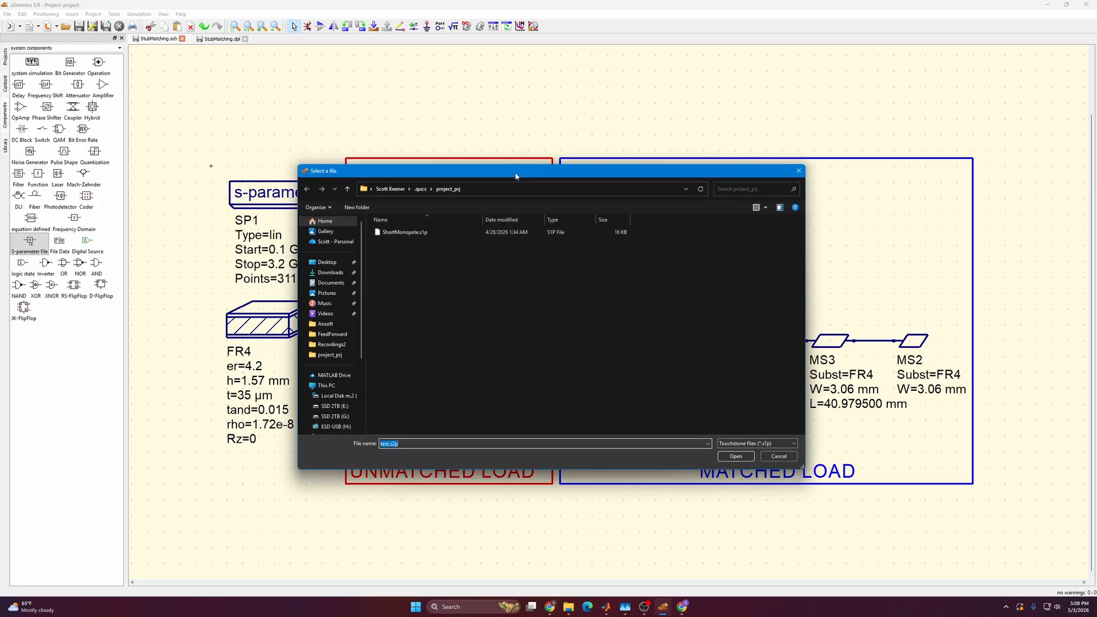
pyautogui.click(459, 233)
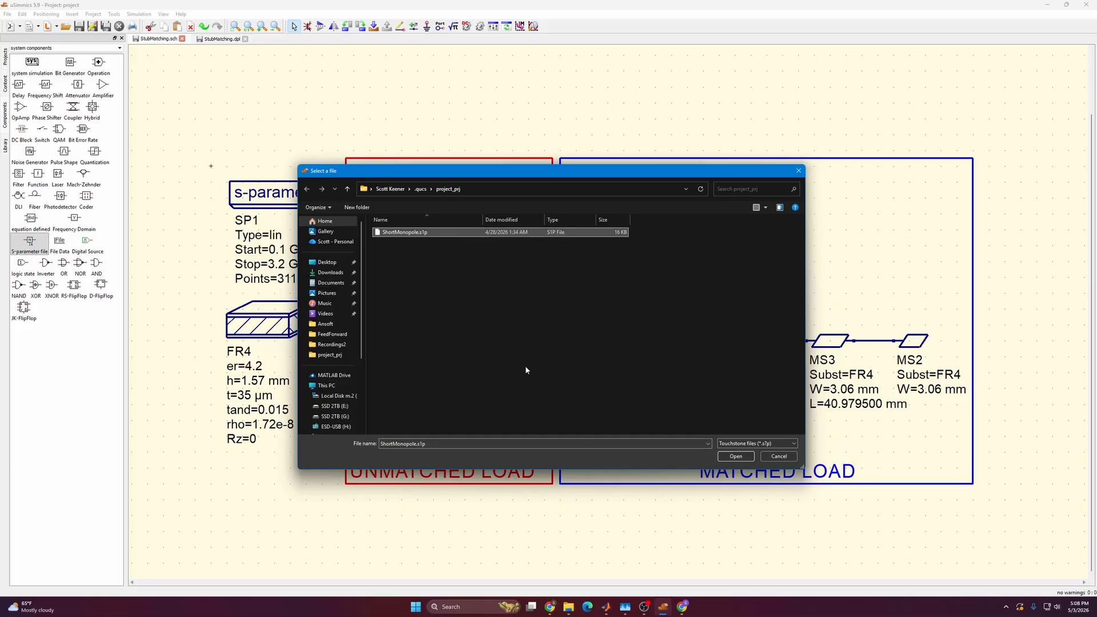
pyautogui.click(746, 458)
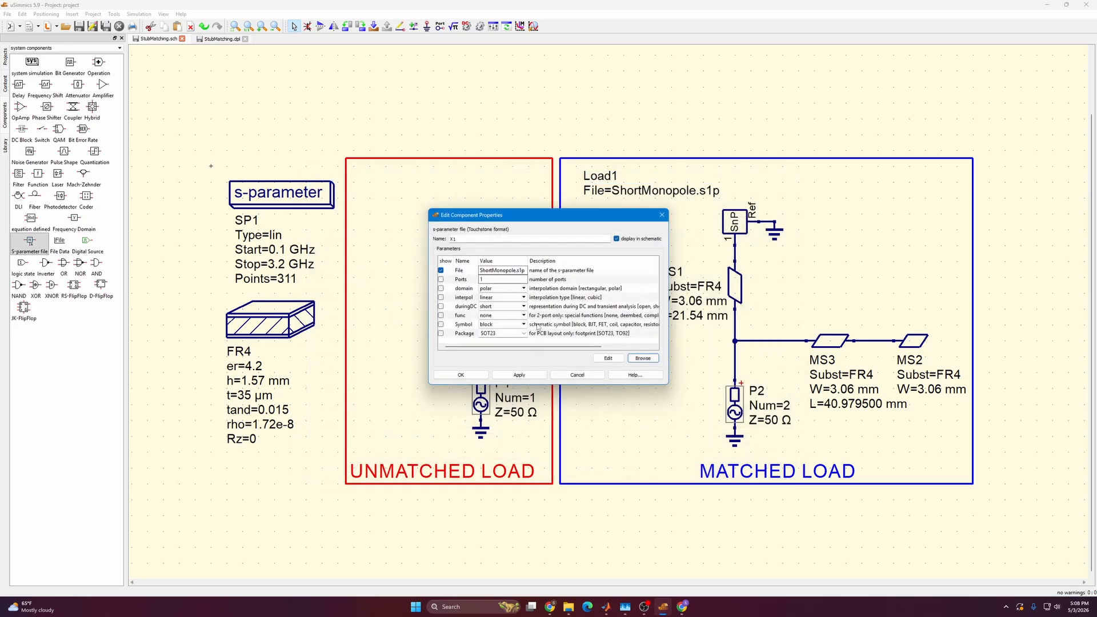
pyautogui.click(519, 375)
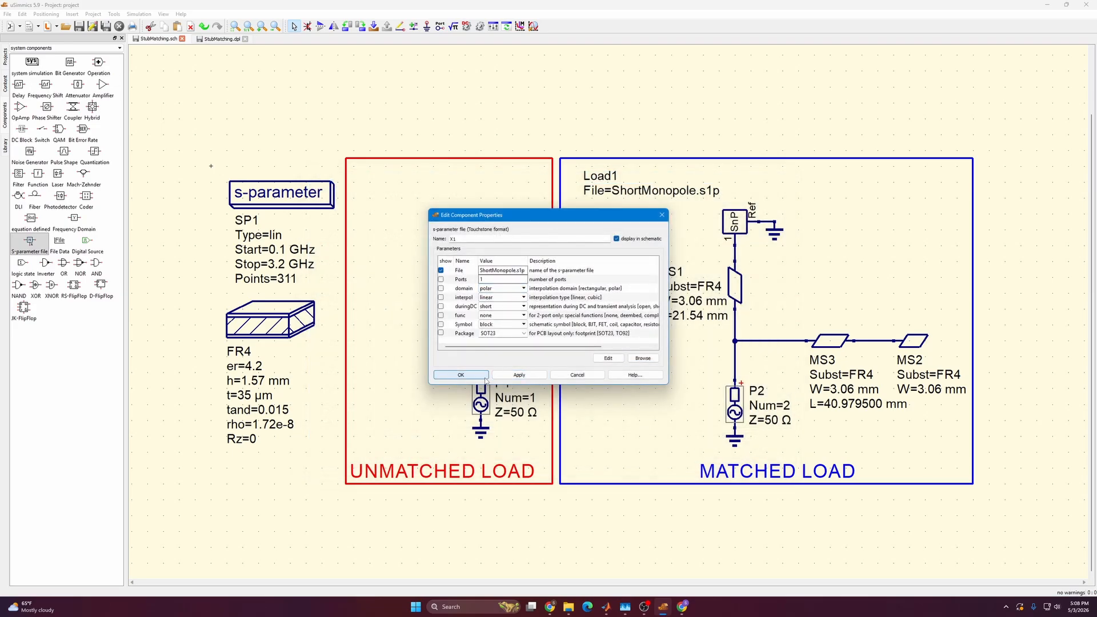
pyautogui.click(460, 375)
# Rotate the component three times, place it between port P1's wire and the ground, and move its label to the clear area above it.
pyautogui.hotkey('ctrl', 'r')
pyautogui.hotkey('ctrl', 'r')
pyautogui.hotkey('ctrl', 'r')
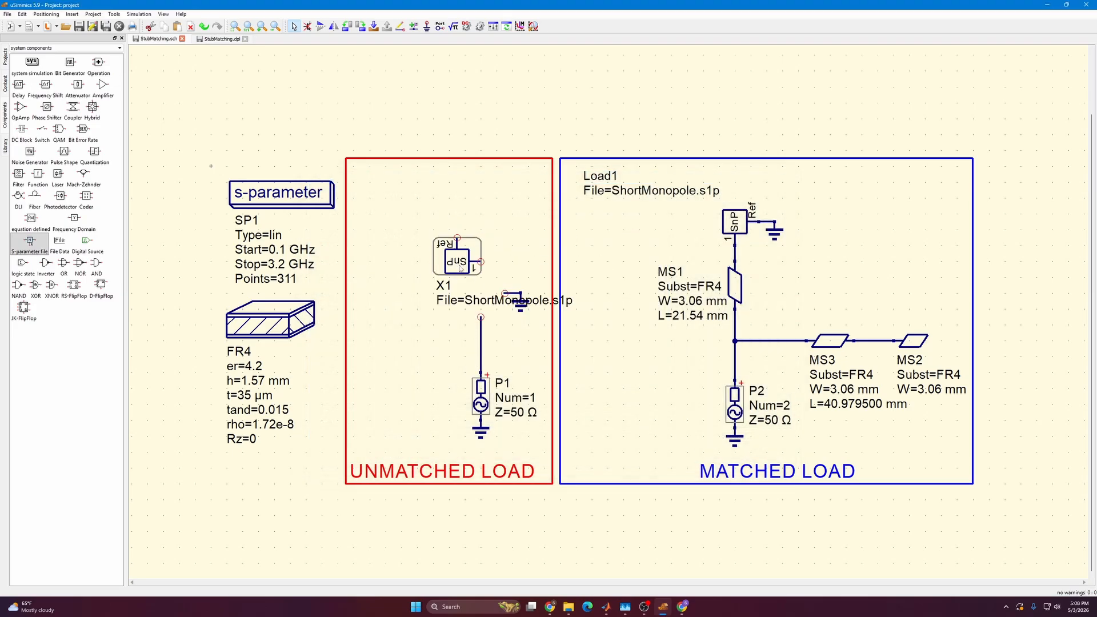
pyautogui.moveTo(459, 265); pyautogui.dragTo(481, 294)
pyautogui.click(472, 249)
pyautogui.moveTo(326, 286); pyautogui.dragTo(392, 228)
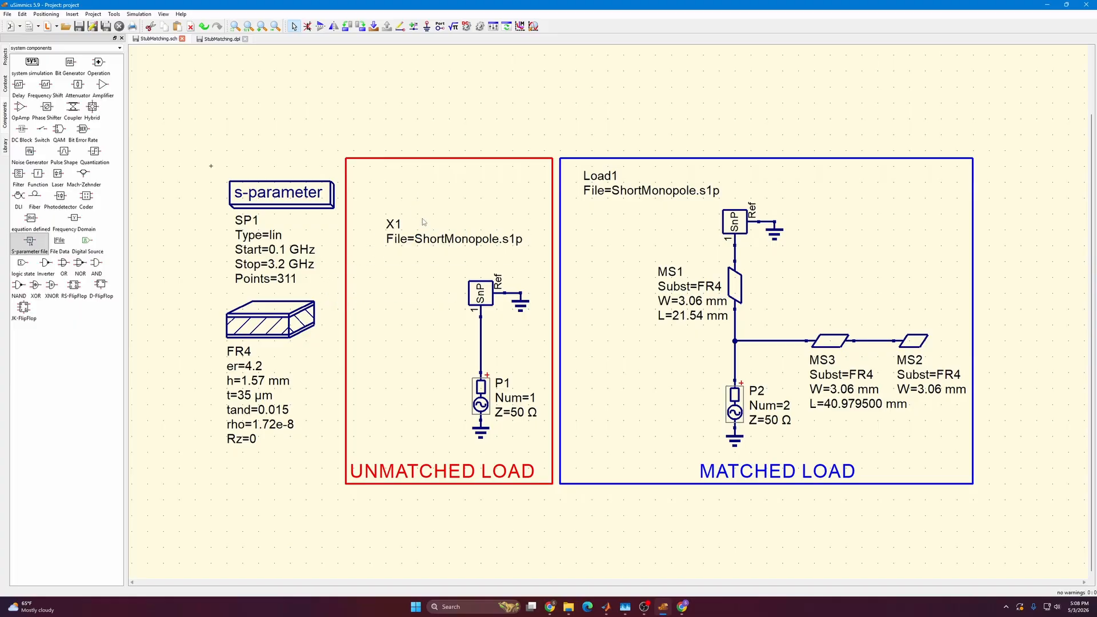
# Rename the unmatched S-parameter component as Load and run the simulation.
pyautogui.doubleClick(392, 224)
pyautogui.write('Load')
pyautogui.click(417, 201)
pyautogui.click(479, 27)
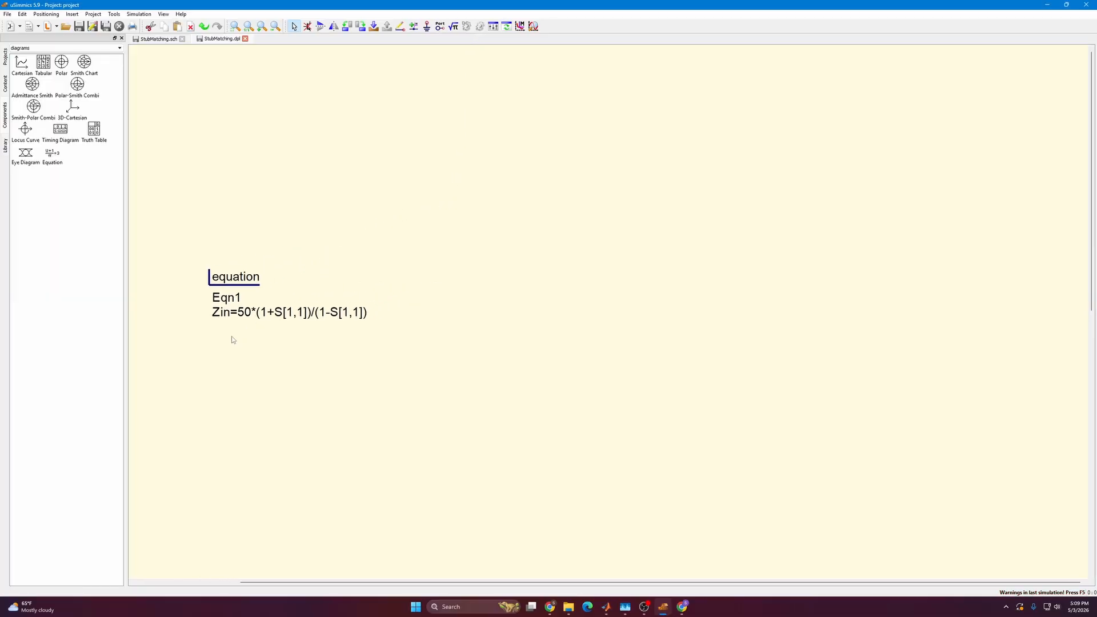
pyautogui.moveTo(194, 358); pyautogui.dragTo(395, 224)
pyautogui.moveTo(250, 271); pyautogui.dragTo(213, 271)
pyautogui.click(279, 230)
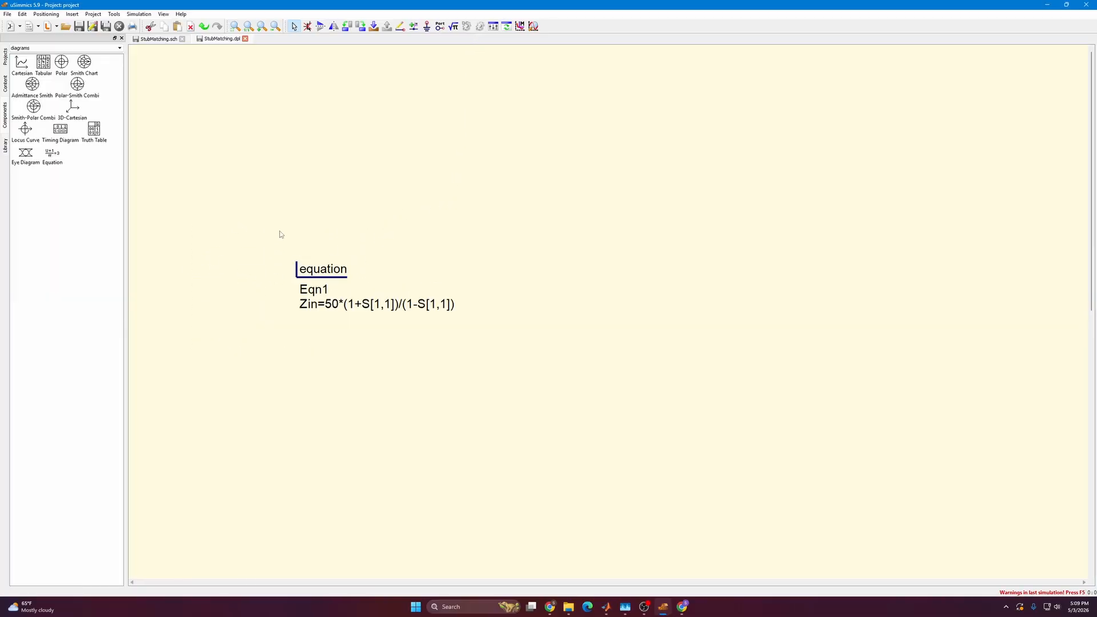
pyautogui.moveTo(328, 266); pyautogui.dragTo(240, 275)
pyautogui.click(277, 221)
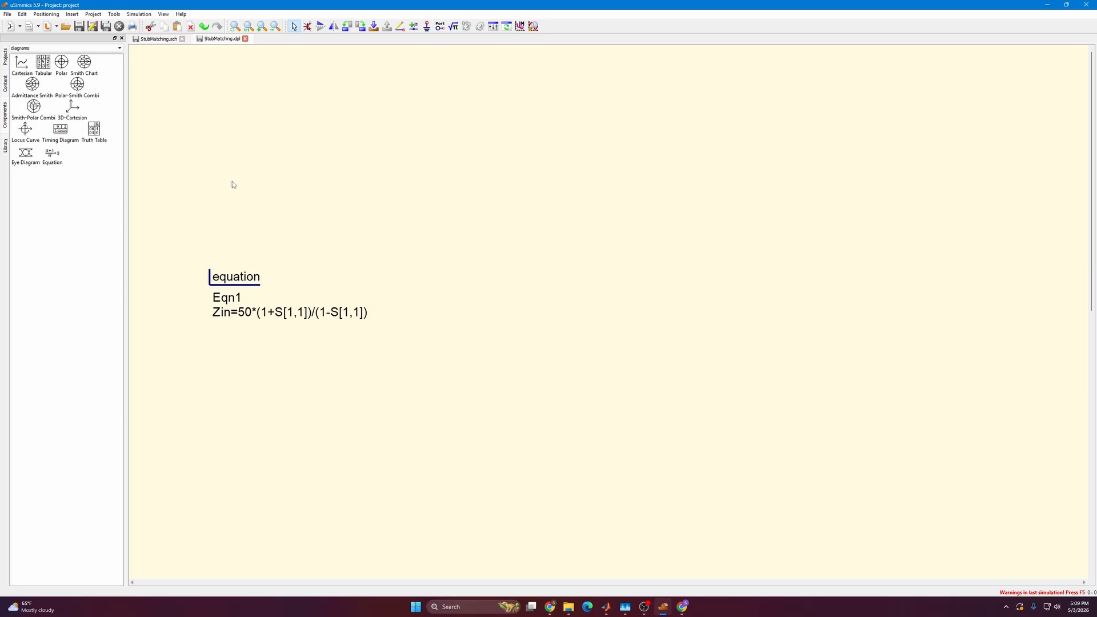
# Place a tabular diagram beside the Zin equation with Zin/50 as its graph.
pyautogui.click(43, 63)
pyautogui.click(399, 415)
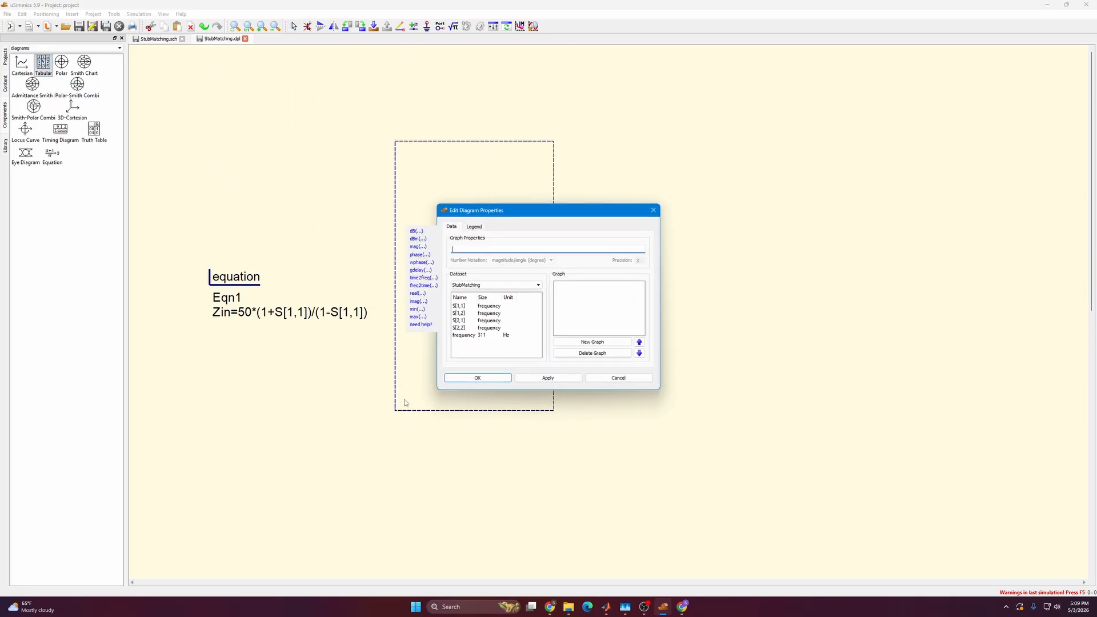
pyautogui.click(544, 379)
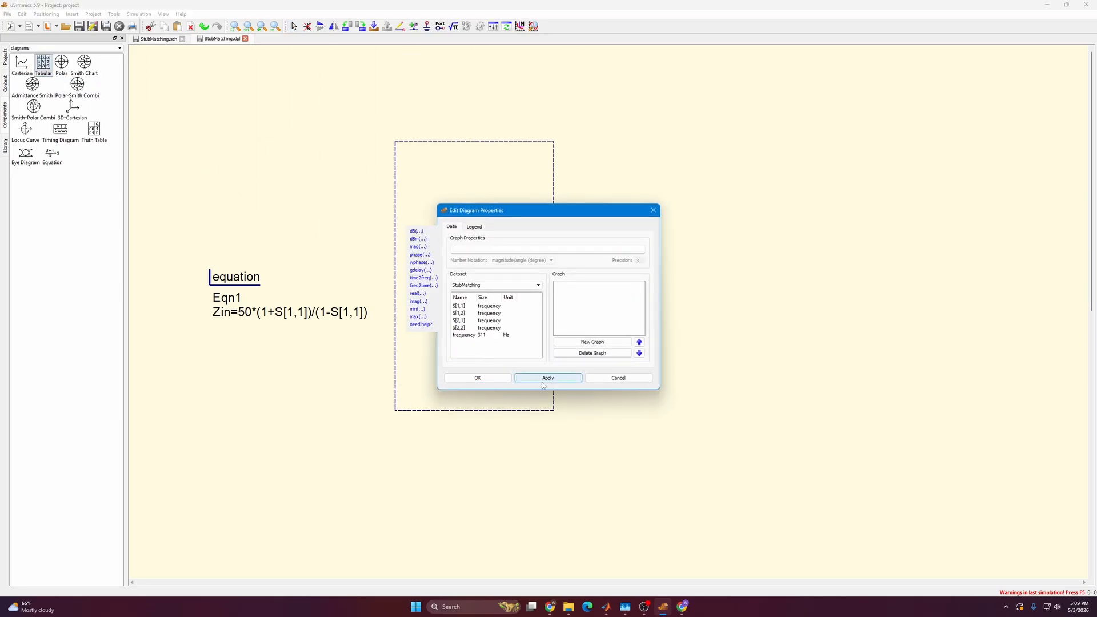
pyautogui.click(497, 380)
pyautogui.click(422, 439)
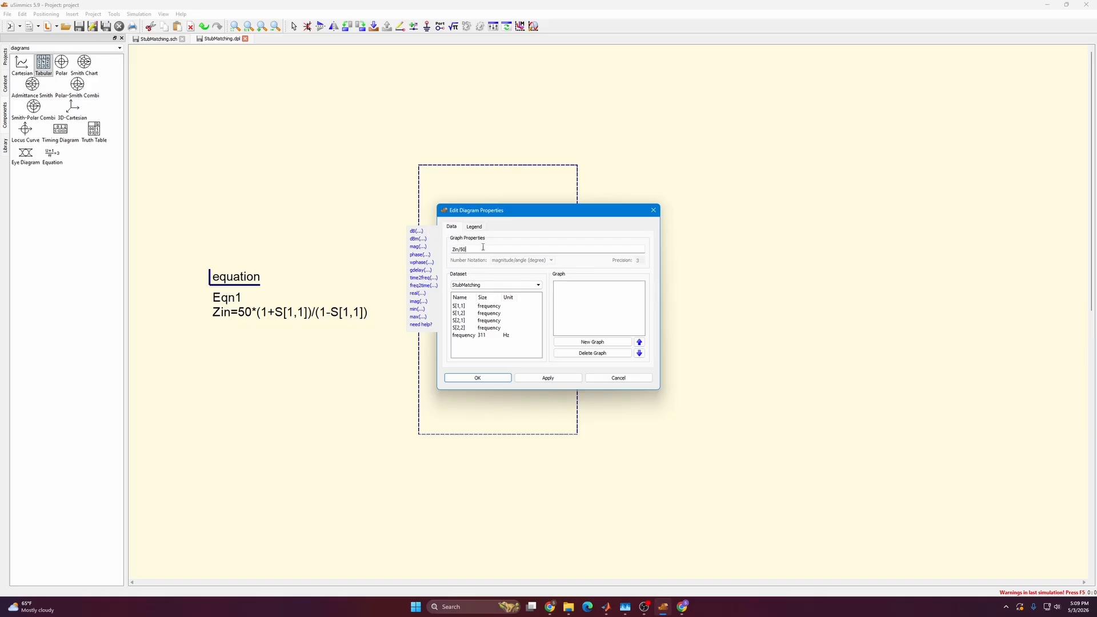
pyautogui.press('Return')
pyautogui.click(490, 380)
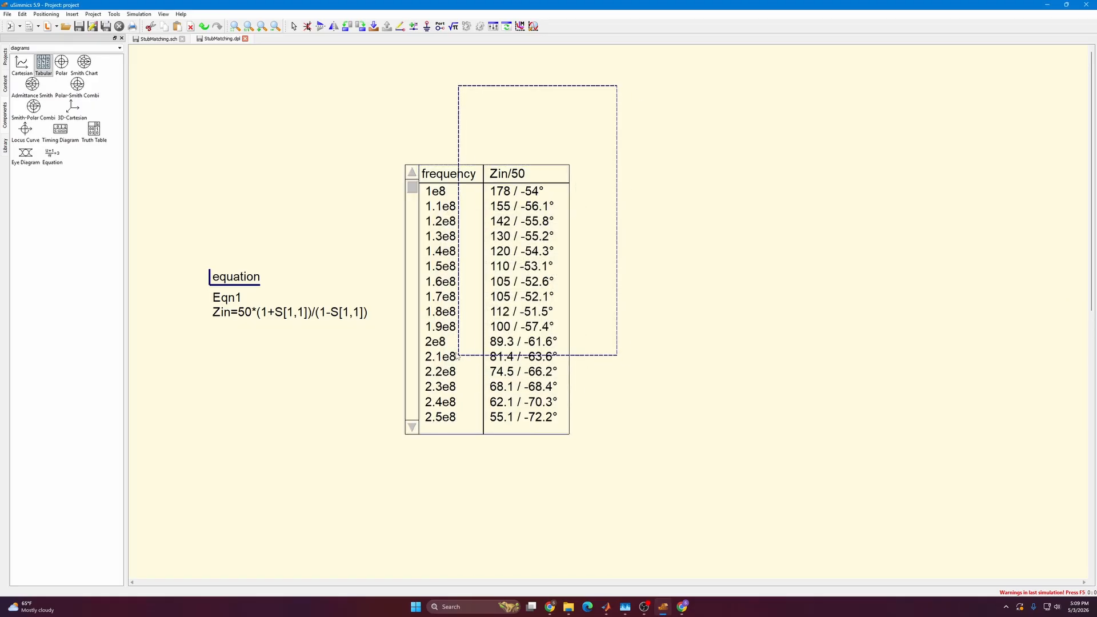
pyautogui.press('Escape')
# Set the number notation of the table's Zin/50 graph to real/imaginary.
pyautogui.doubleClick(470, 208)
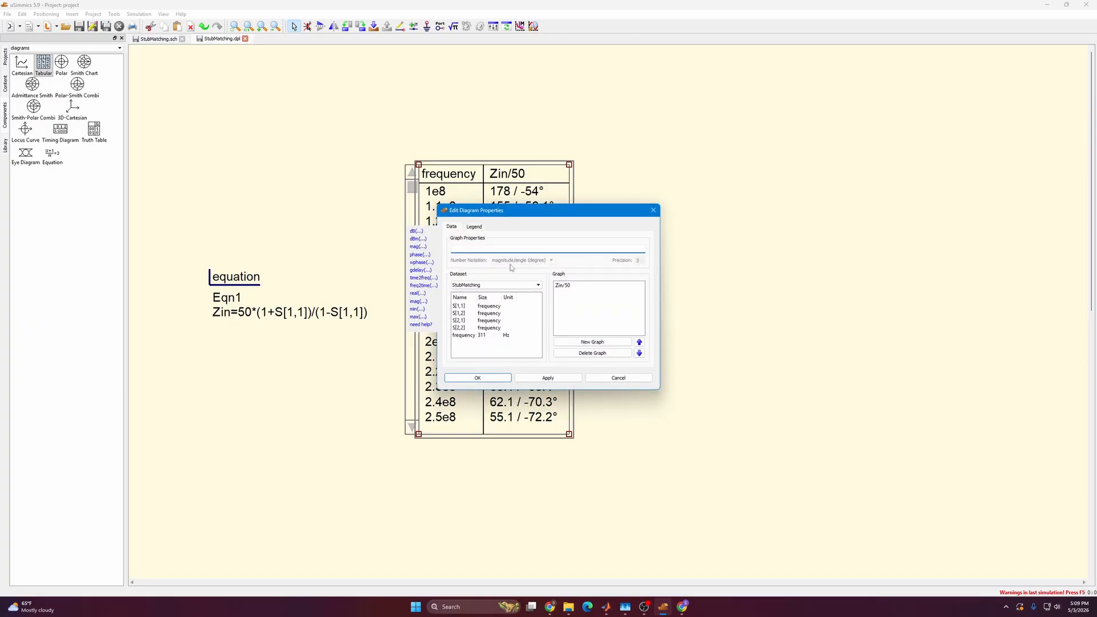
pyautogui.click(531, 260)
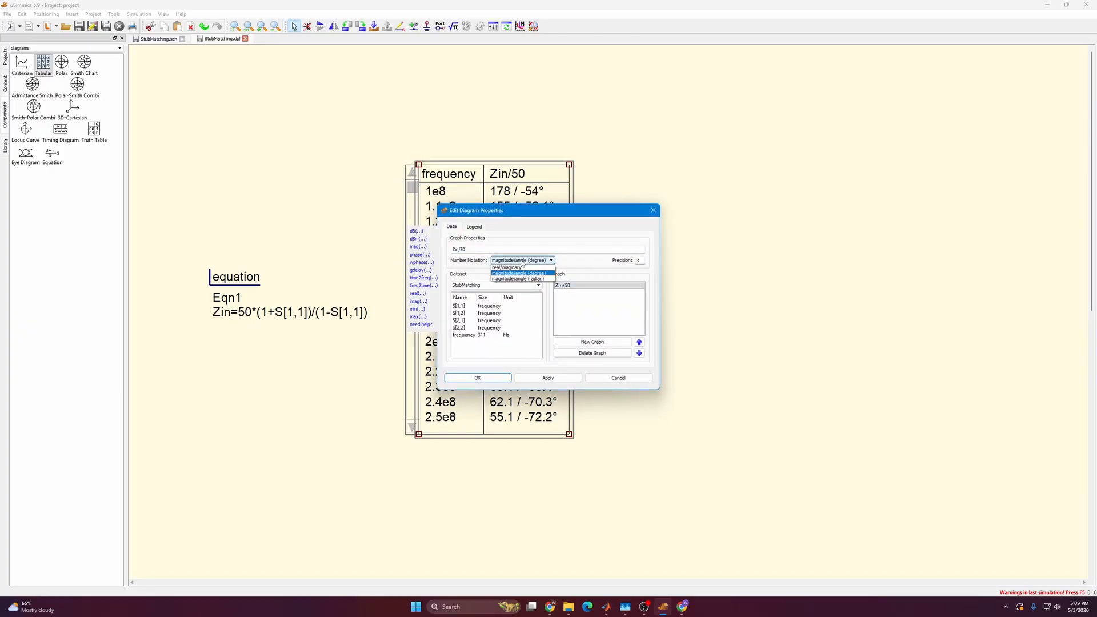
pyautogui.click(521, 275)
pyautogui.click(542, 379)
pyautogui.click(478, 378)
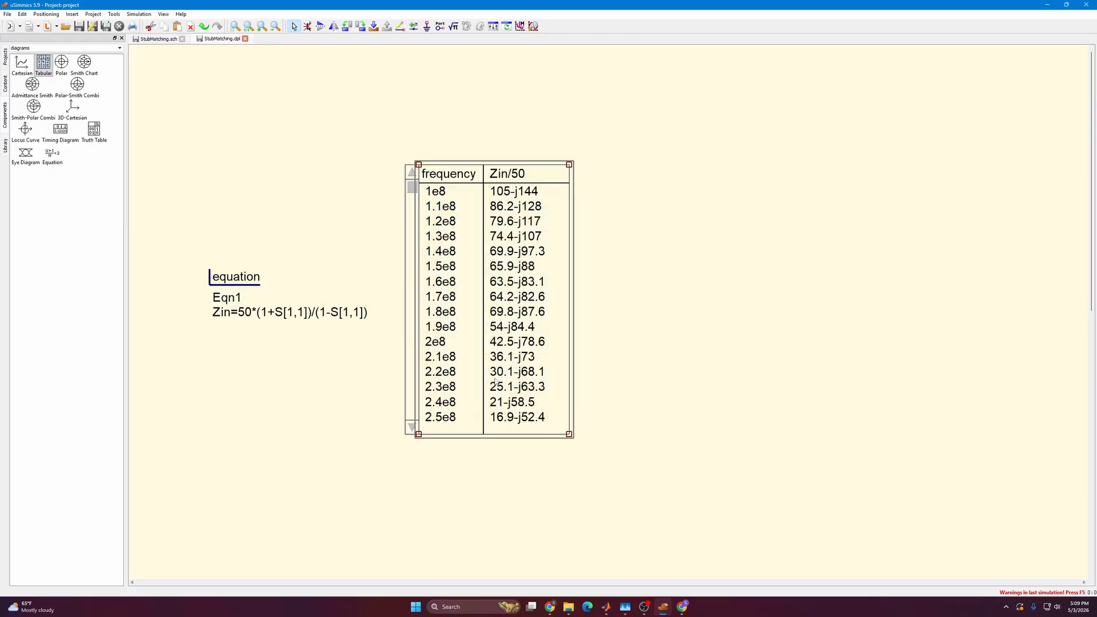
# Remove the factor 50 from Eqn1 so that it reads Zin=(1+S[1,1])/(1-S[1,1]).
pyautogui.doubleClick(245, 312)
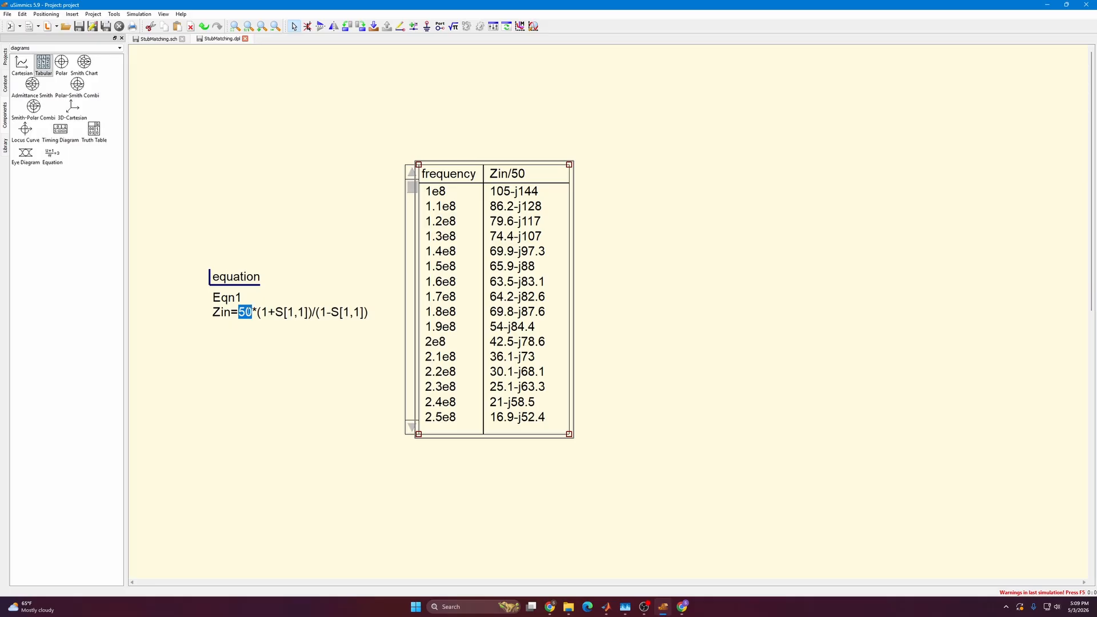
pyautogui.moveTo(257, 312); pyautogui.dragTo(238, 313)
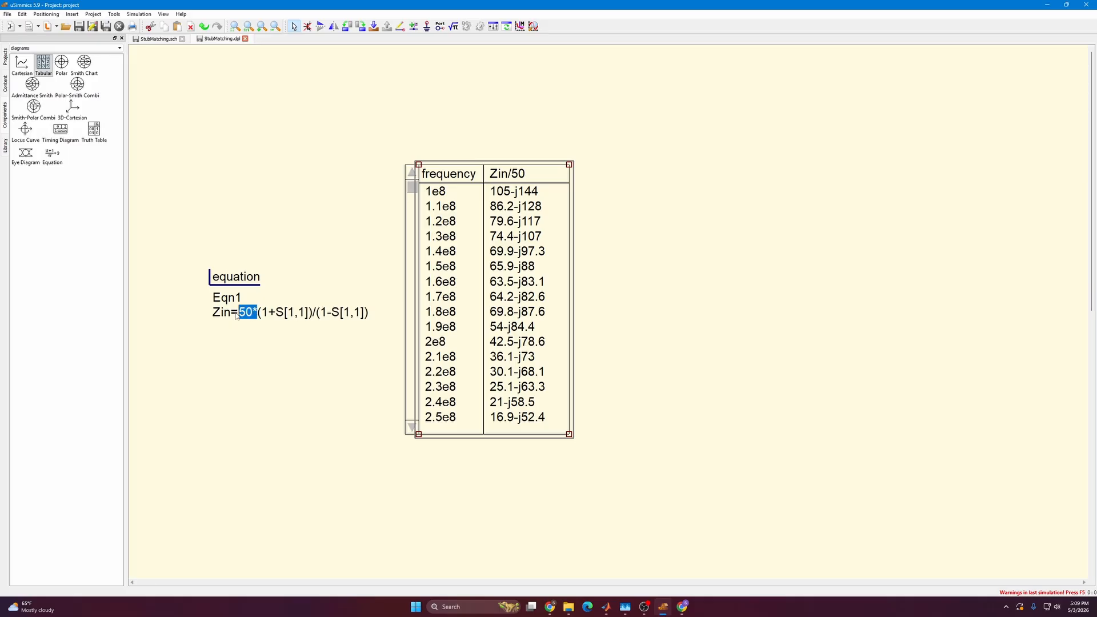
pyautogui.press('BackSpace')
pyautogui.click(280, 370)
# Change the table's graph expression to Zin and bring up the rows around 1.2e9 Hz.
pyautogui.doubleClick(527, 180)
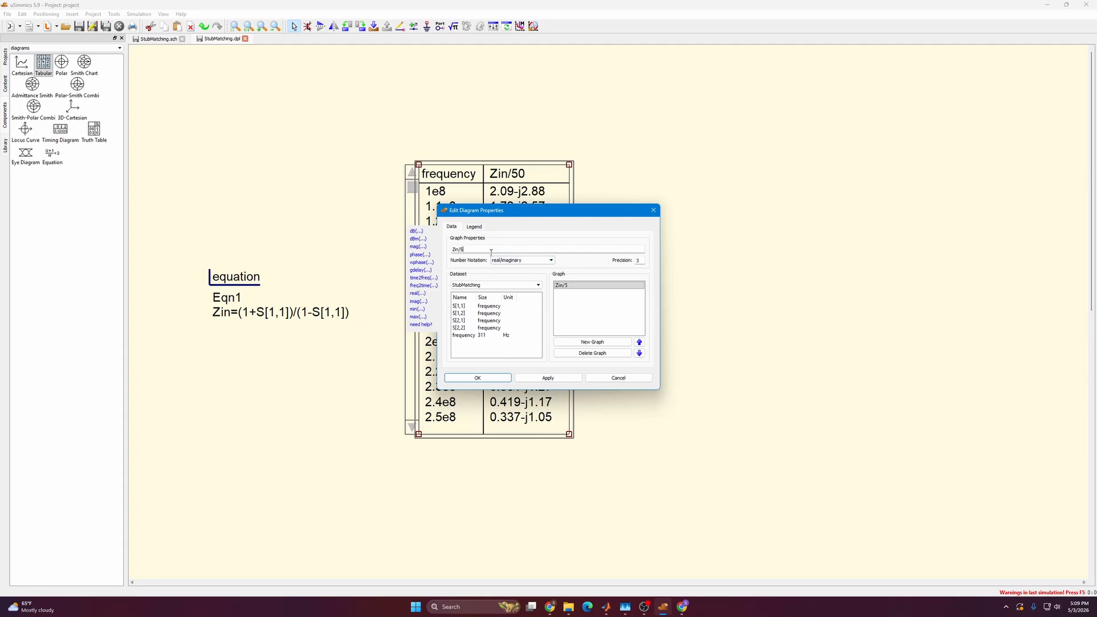
pyautogui.press('BackSpace')
pyautogui.press('BackSpace')
pyautogui.click(547, 378)
pyautogui.click(486, 378)
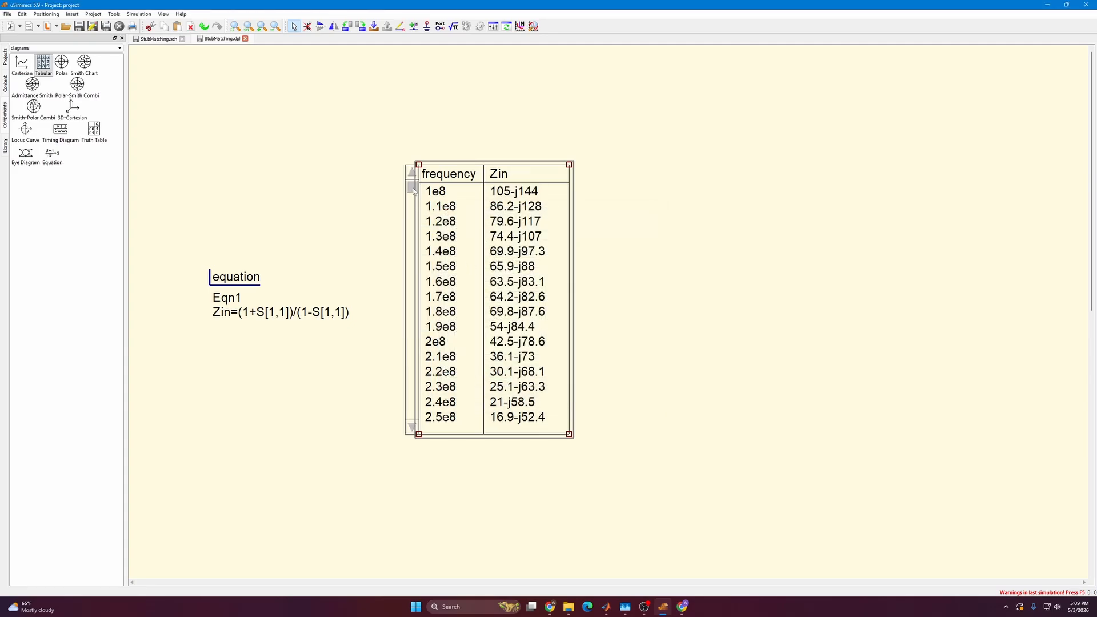
pyautogui.moveTo(413, 191); pyautogui.dragTo(415, 271)
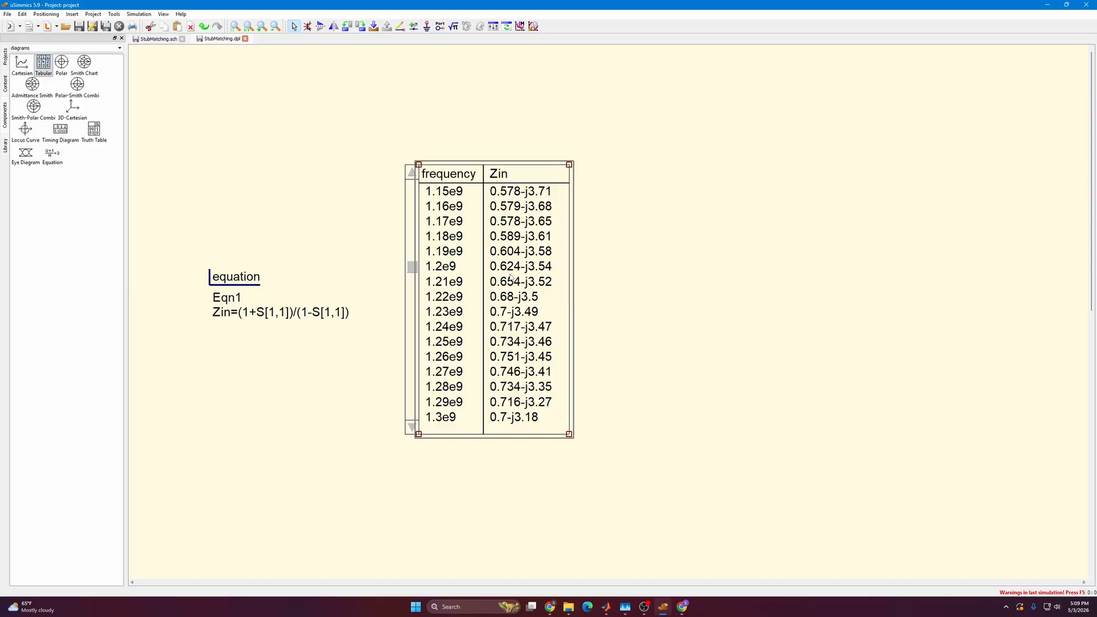
# Review the MATCHED LOAD circuit in the schematic and the S[1,1] and S[2,2] plots in the data display.
pyautogui.click(140, 40)
pyautogui.scroll(1, 611, 267)
pyautogui.moveTo(612, 267); pyautogui.dragTo(309, 285)
pyautogui.scroll(1, 400, 240)
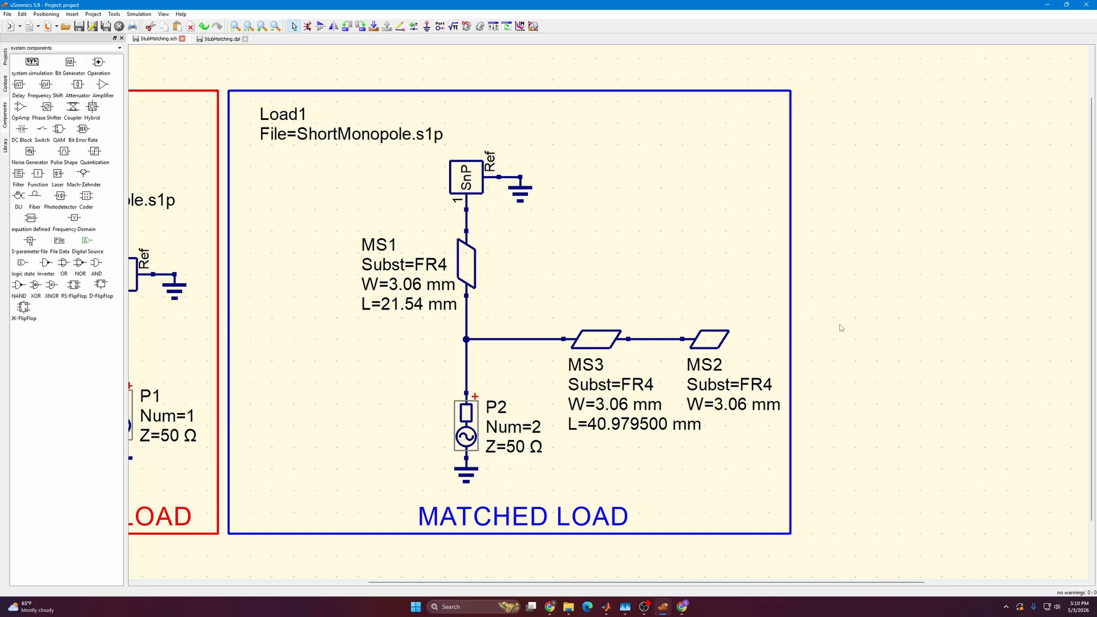
pyautogui.click(218, 39)
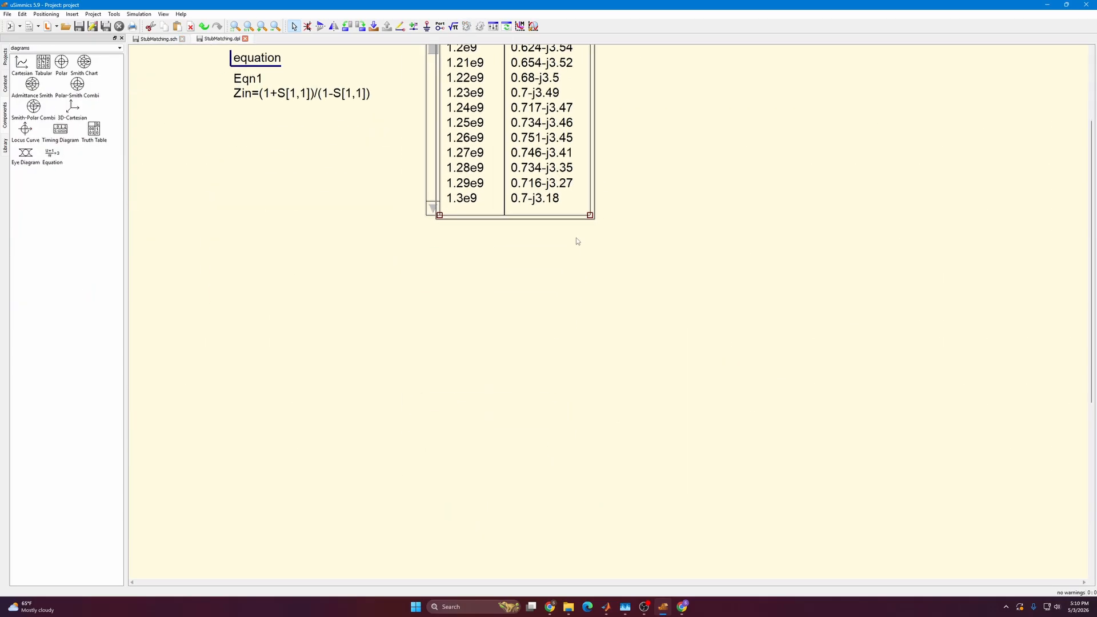
pyautogui.scroll(-10, 577, 238)
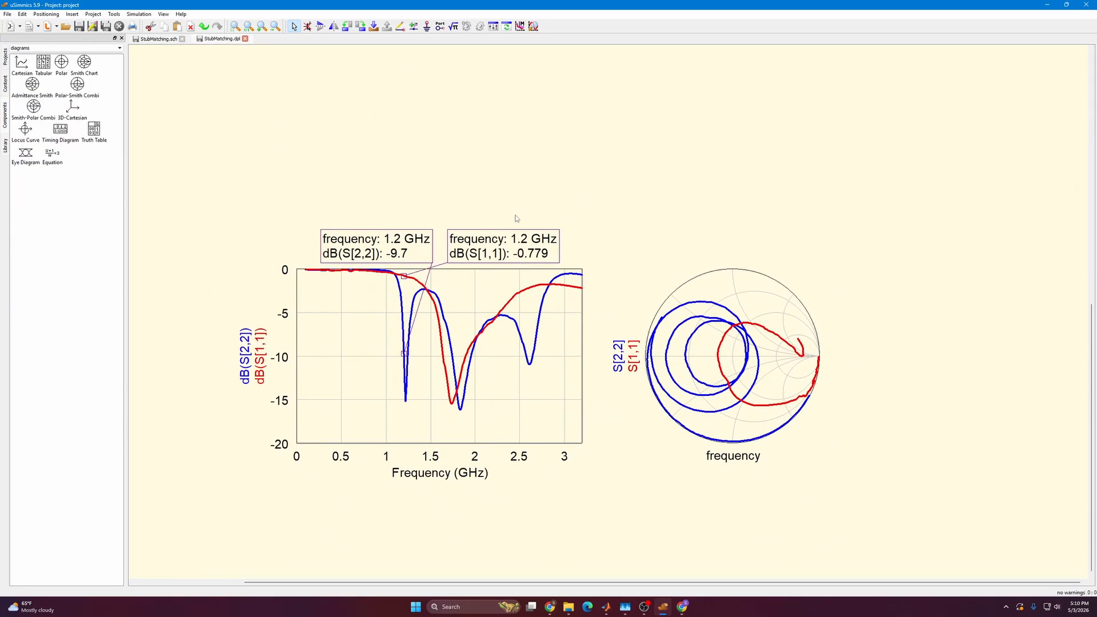